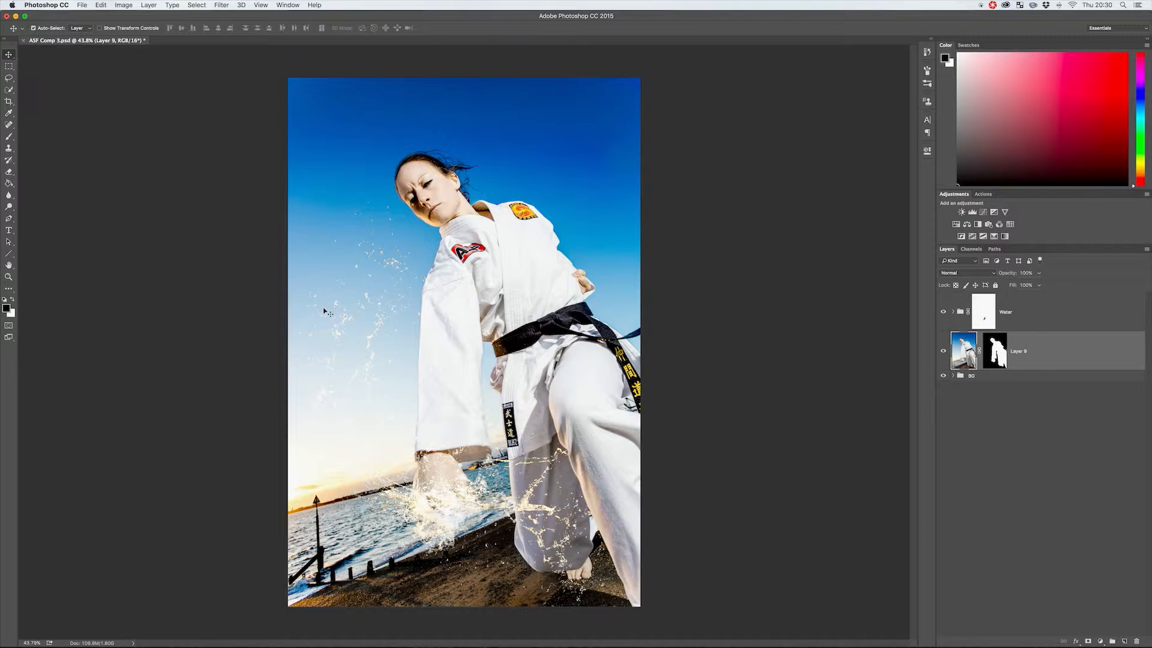
# Try burning the shadows of the black belt on Layer 9 with Protect Tones off, and undo the strokes.
pyautogui.click(8, 207)
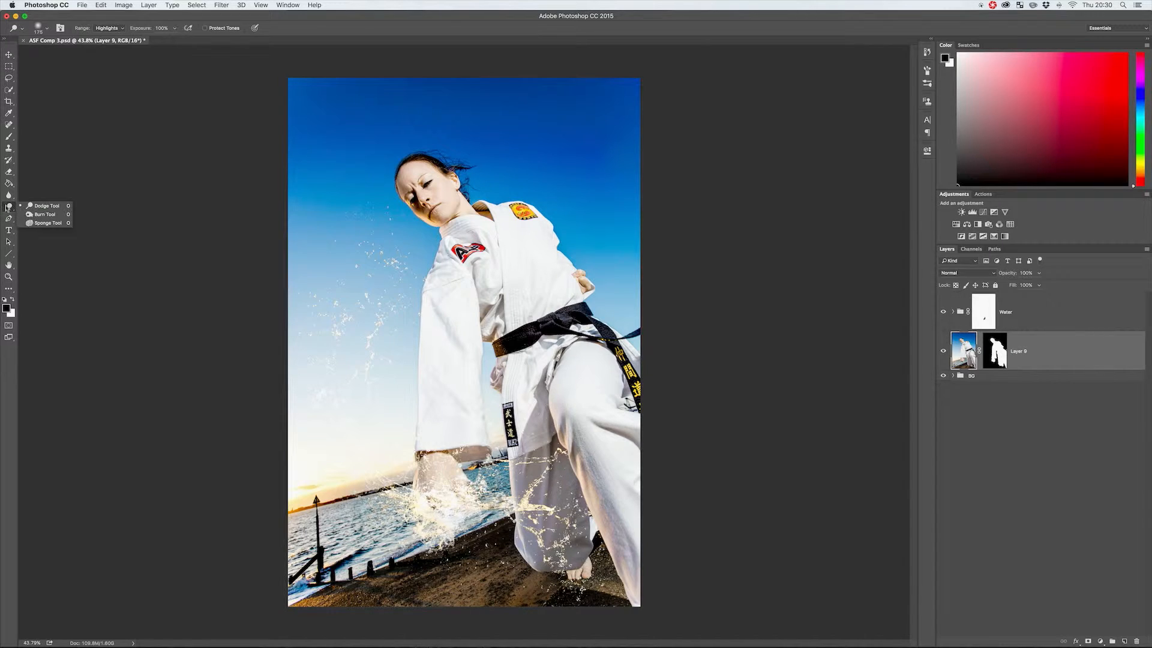
pyautogui.click(41, 214)
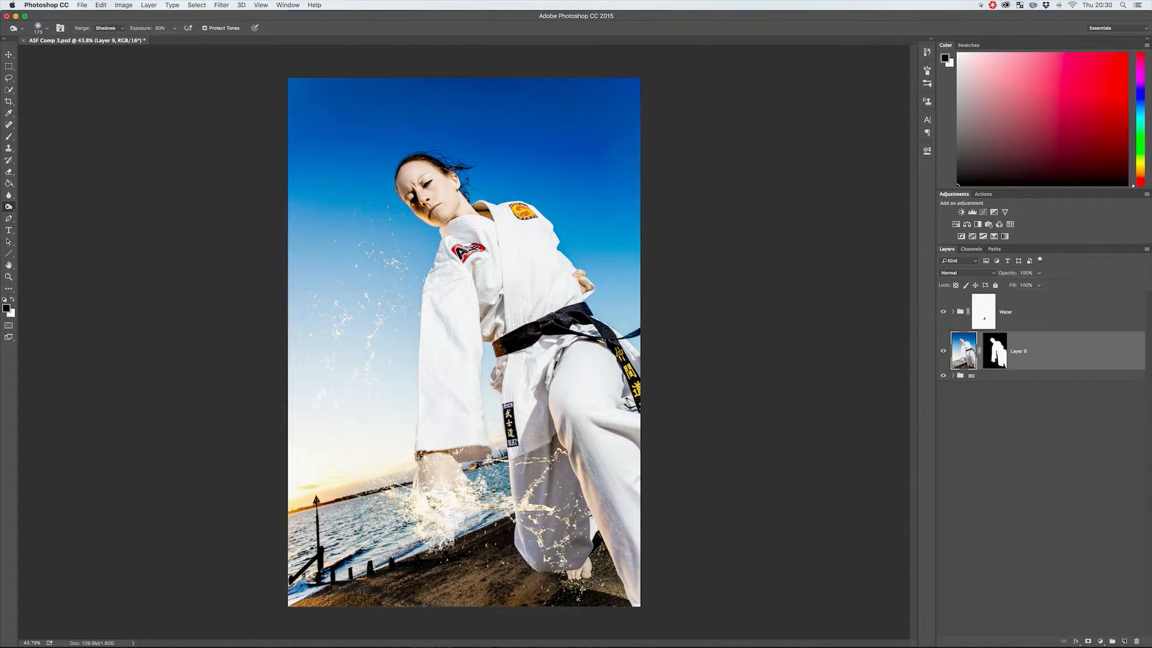
pyautogui.press('z')
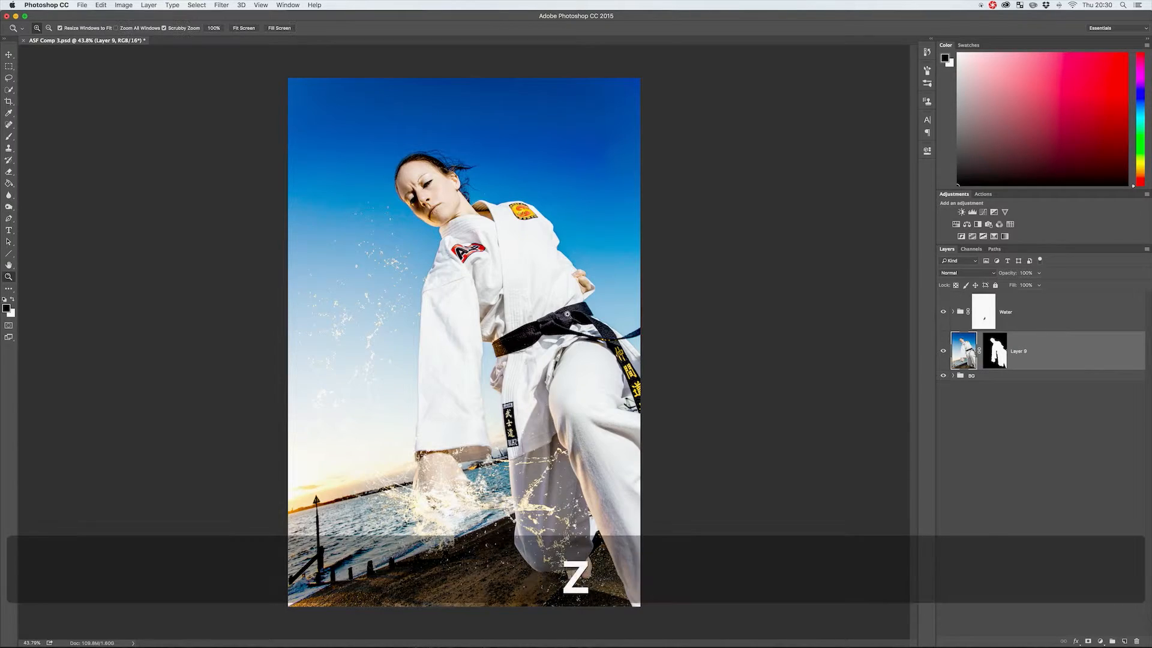
pyautogui.click(583, 322)
pyautogui.click(583, 323)
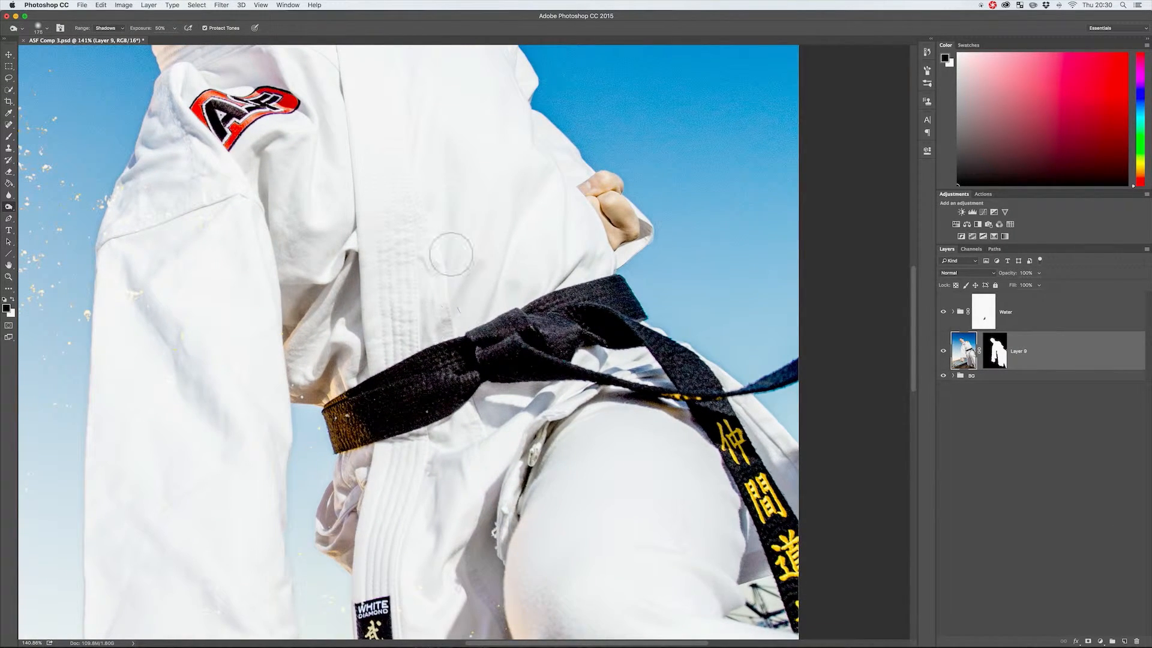
pyautogui.click(112, 30)
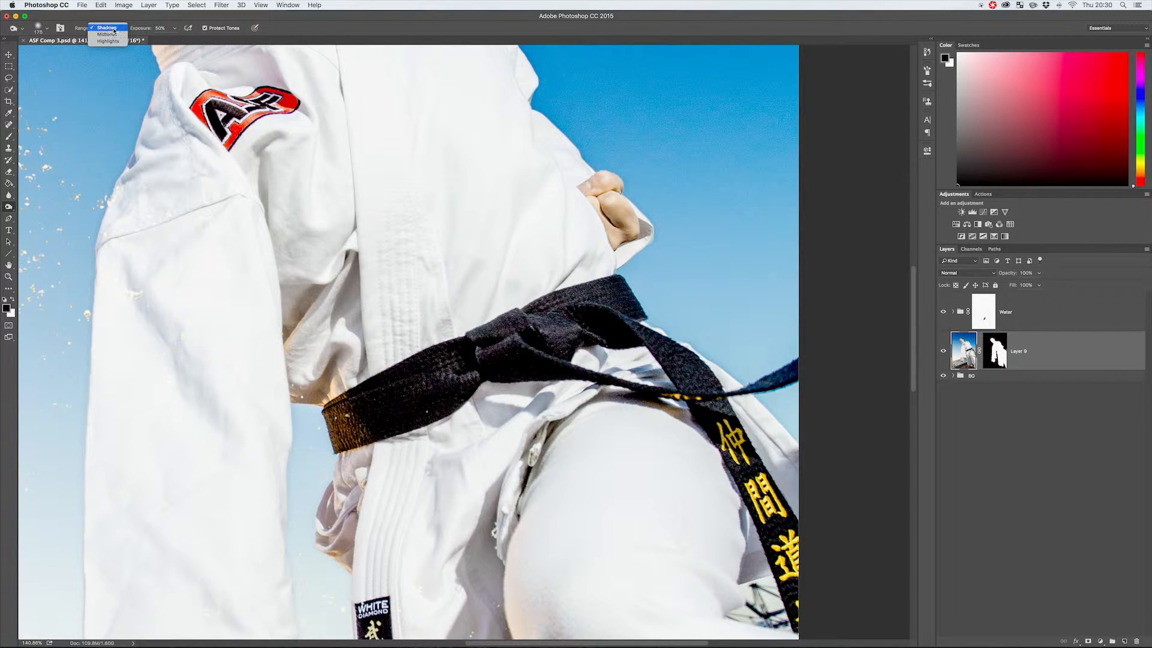
pyautogui.click(107, 27)
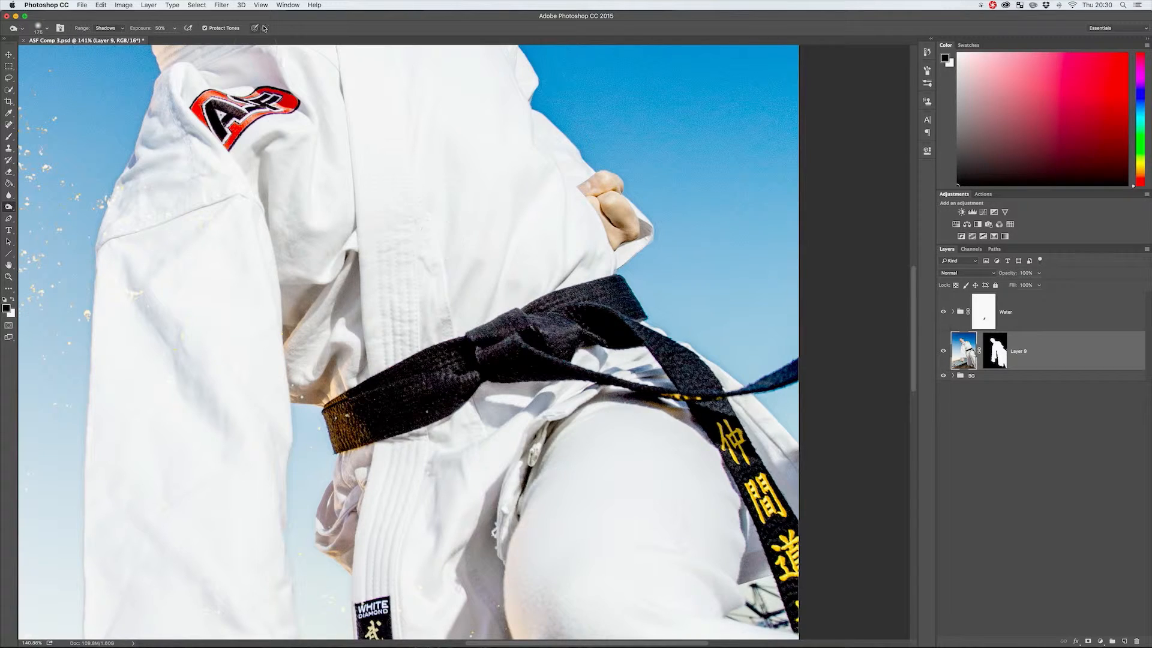
pyautogui.click(205, 28)
pyautogui.moveTo(450, 378)
pyautogui.mouseDown()
pyautogui.moveTo(404, 398)
pyautogui.moveTo(420, 393)
pyautogui.moveTo(409, 411)
pyautogui.moveTo(352, 413)
pyautogui.moveTo(444, 359)
pyautogui.moveTo(353, 413)
pyautogui.moveTo(428, 420)
pyautogui.mouseUp()
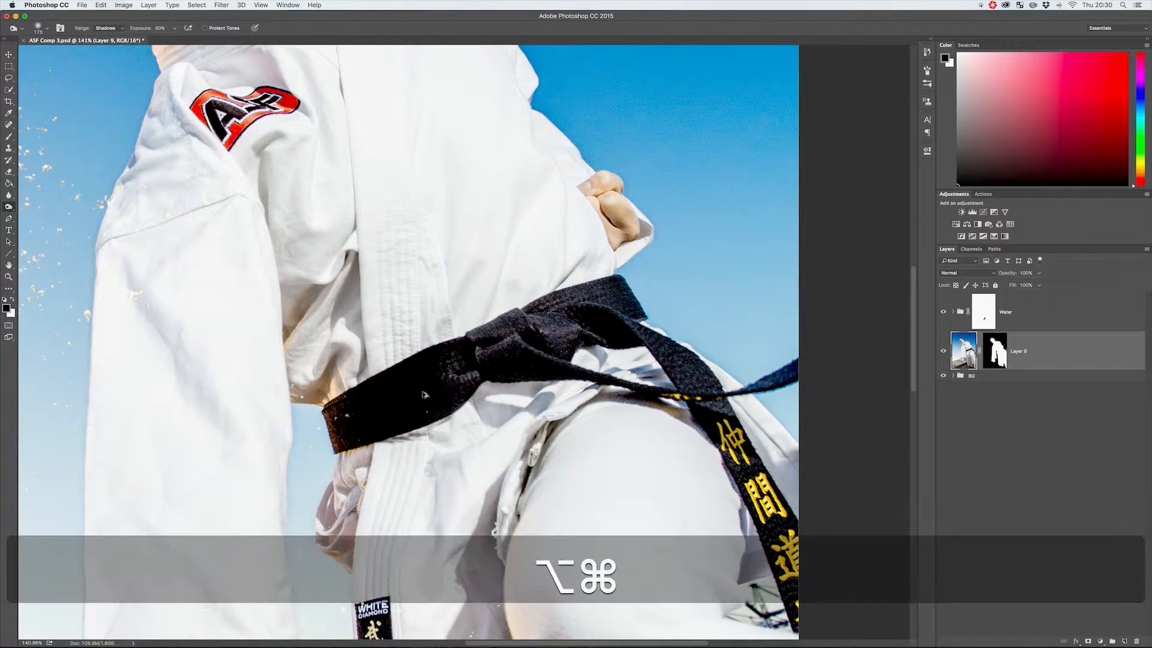
pyautogui.press('alt+super+z')
pyautogui.press('alt+super+z')
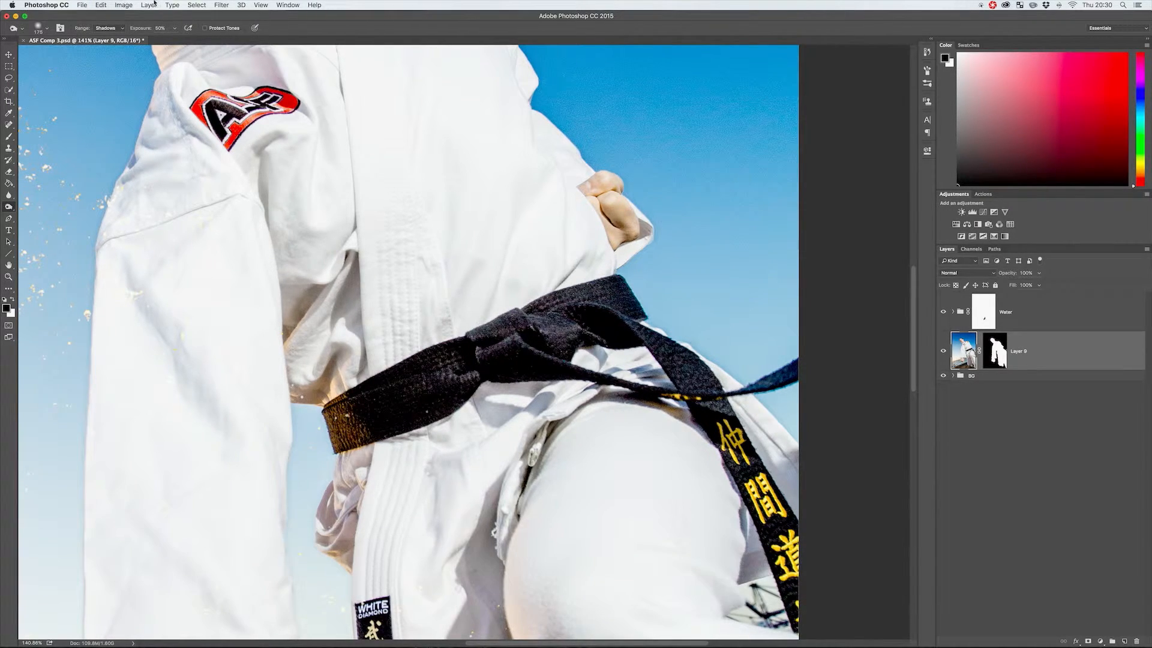
# Lower the Burn tool's exposure to 8% and burn the shadows across the belt and the cloth below it.
pyautogui.click(174, 29)
pyautogui.moveTo(159, 41); pyautogui.dragTo(157, 42)
pyautogui.moveTo(460, 368)
pyautogui.mouseDown()
pyautogui.moveTo(424, 385)
pyautogui.moveTo(427, 407)
pyautogui.moveTo(393, 408)
pyautogui.moveTo(420, 390)
pyautogui.moveTo(378, 414)
pyautogui.moveTo(351, 413)
pyautogui.moveTo(435, 363)
pyautogui.moveTo(456, 384)
pyautogui.moveTo(507, 333)
pyautogui.moveTo(510, 360)
pyautogui.moveTo(689, 357)
pyautogui.moveTo(708, 414)
pyautogui.moveTo(600, 306)
pyautogui.moveTo(466, 363)
pyautogui.moveTo(598, 328)
pyautogui.moveTo(635, 337)
pyautogui.moveTo(460, 358)
pyautogui.moveTo(551, 341)
pyautogui.moveTo(577, 409)
pyautogui.mouseUp()
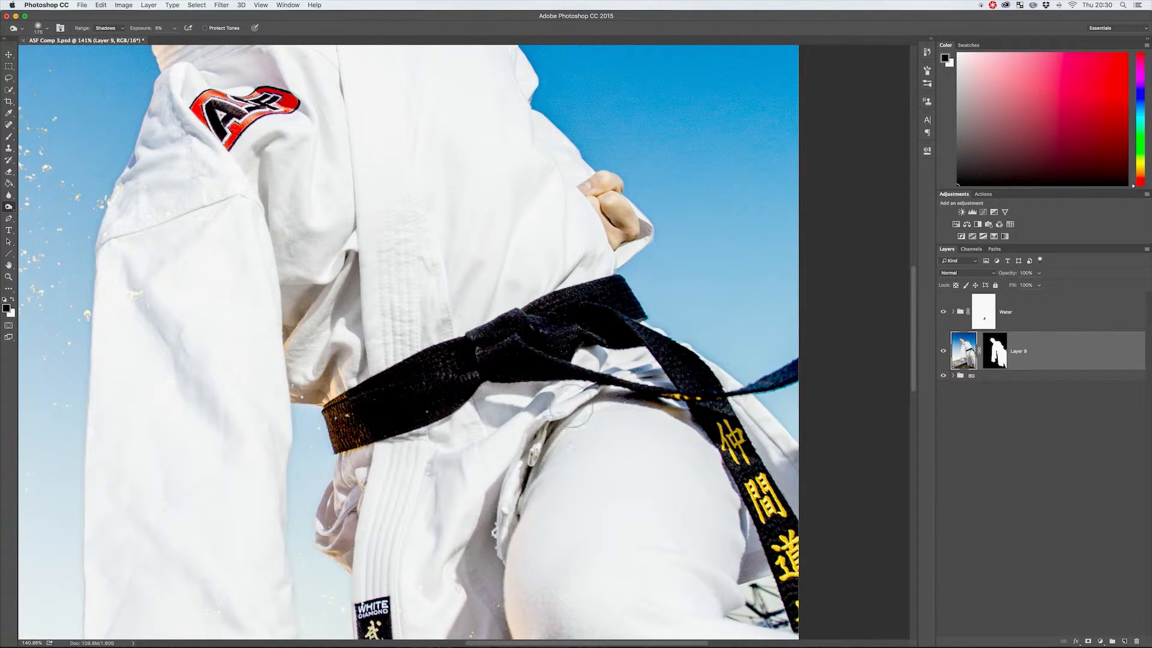
# Undo the low-exposure burn strokes on the belt, keeping the figure's layer mask in place.
pyautogui.press('alt+super+z')
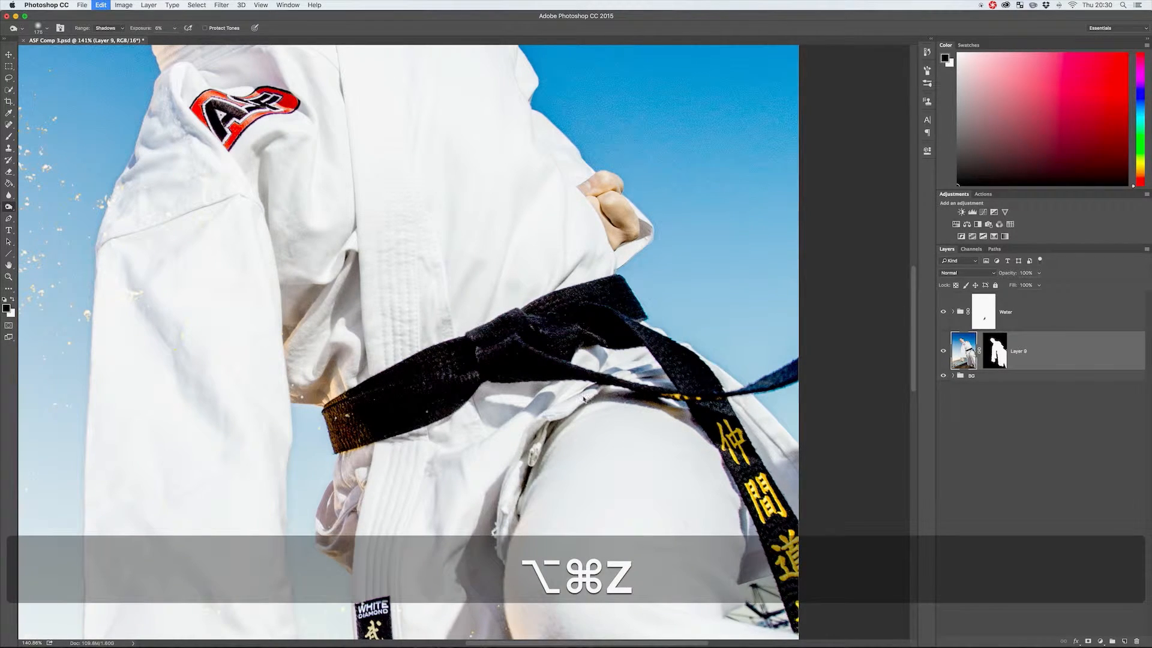
pyautogui.press('alt+super+z')
pyautogui.press('alt+super+z')
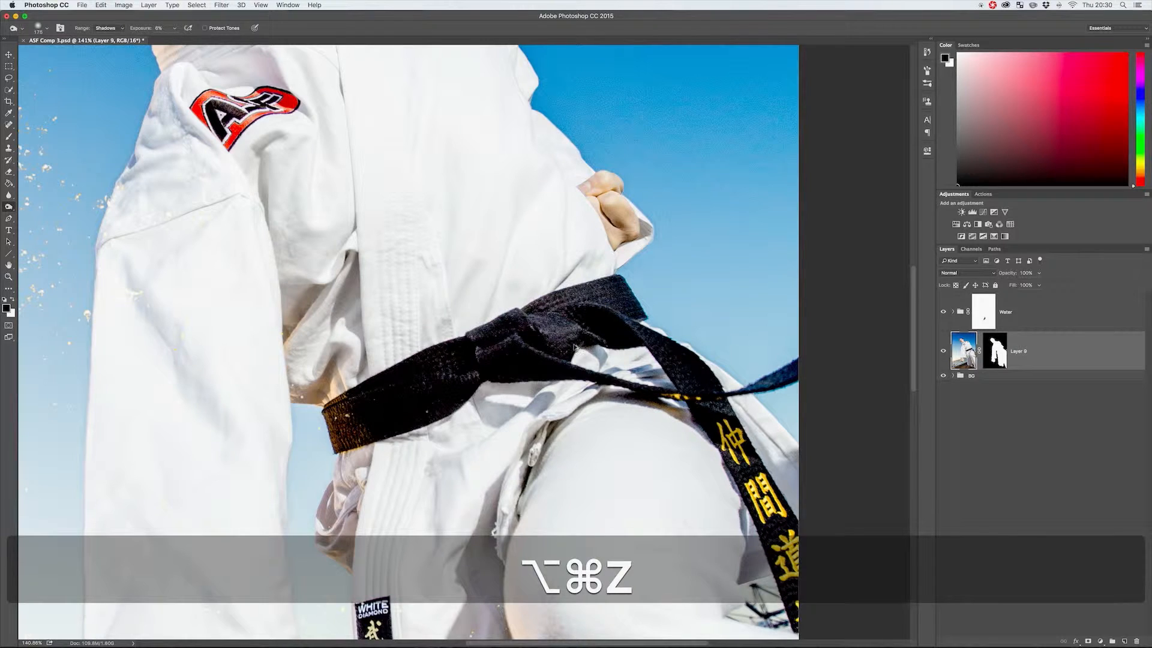
pyautogui.press('alt+super+z')
pyautogui.press('alt+super+z')
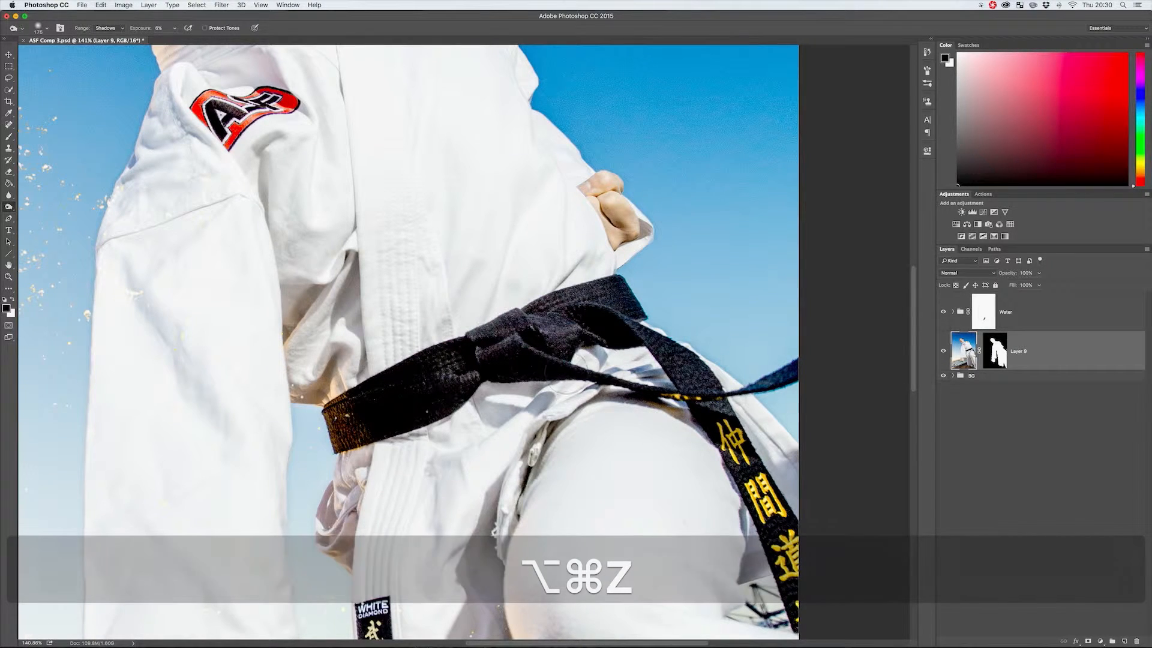
pyautogui.press('alt+super+z')
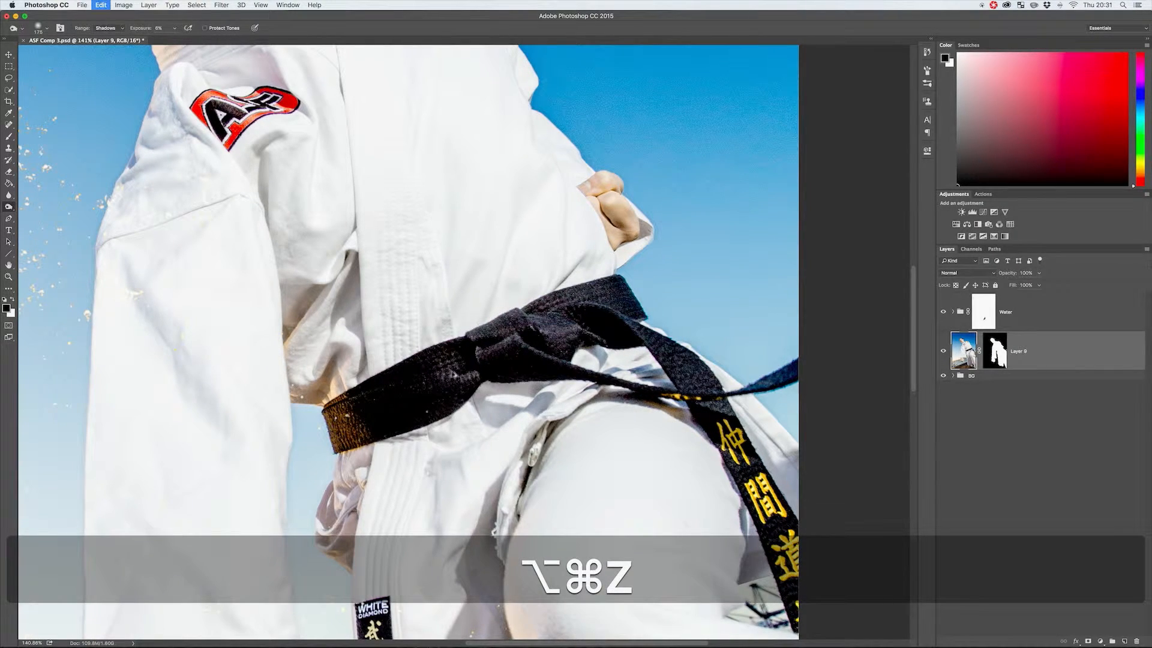
pyautogui.press('alt+super+z')
pyautogui.press('alt+super+z')
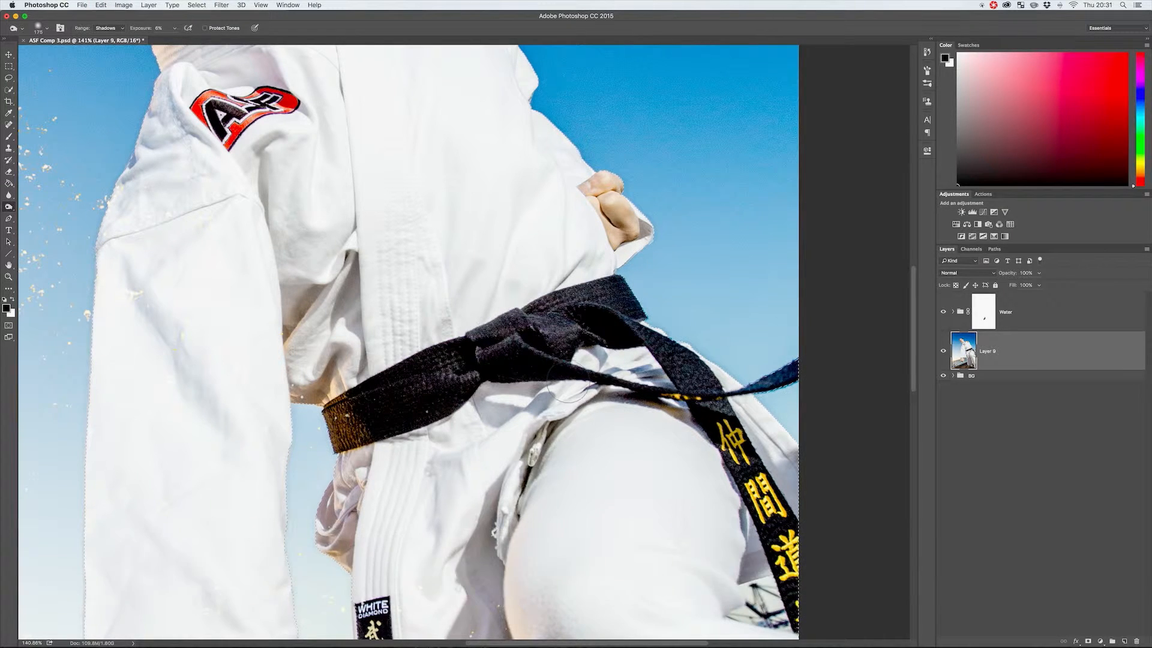
pyautogui.press('shift+super+z')
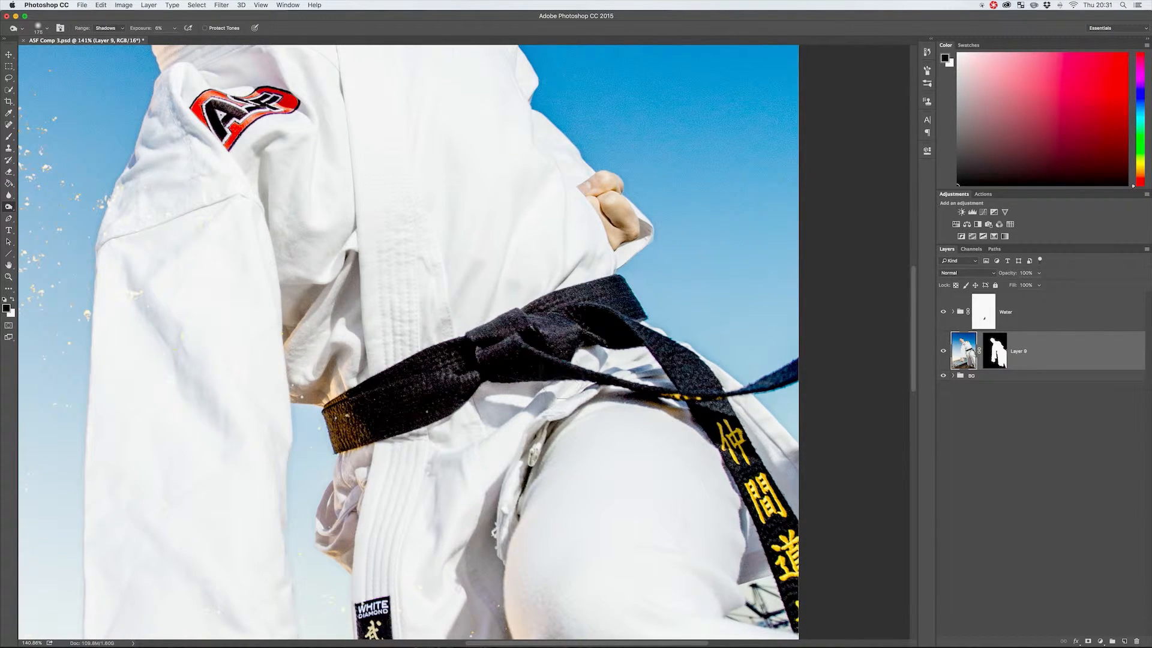
# Try dodging the highlights of the outstretched sleeve at 3% exposure, and undo the strokes.
pyautogui.press('z')
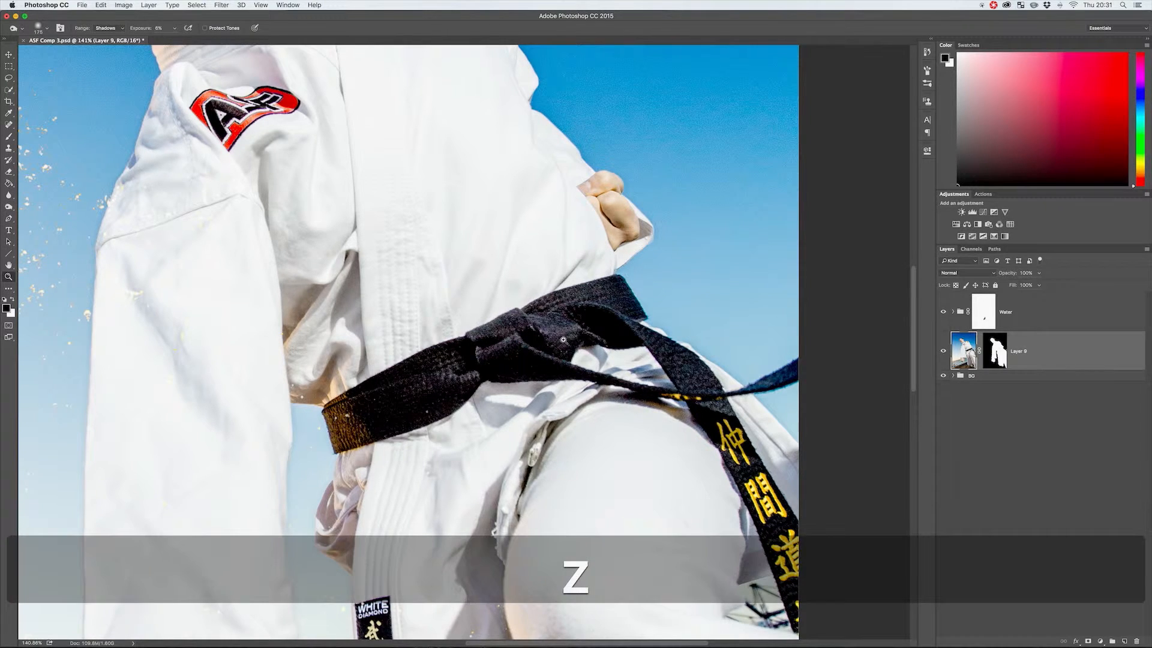
pyautogui.moveTo(572, 332); pyautogui.dragTo(384, 306)
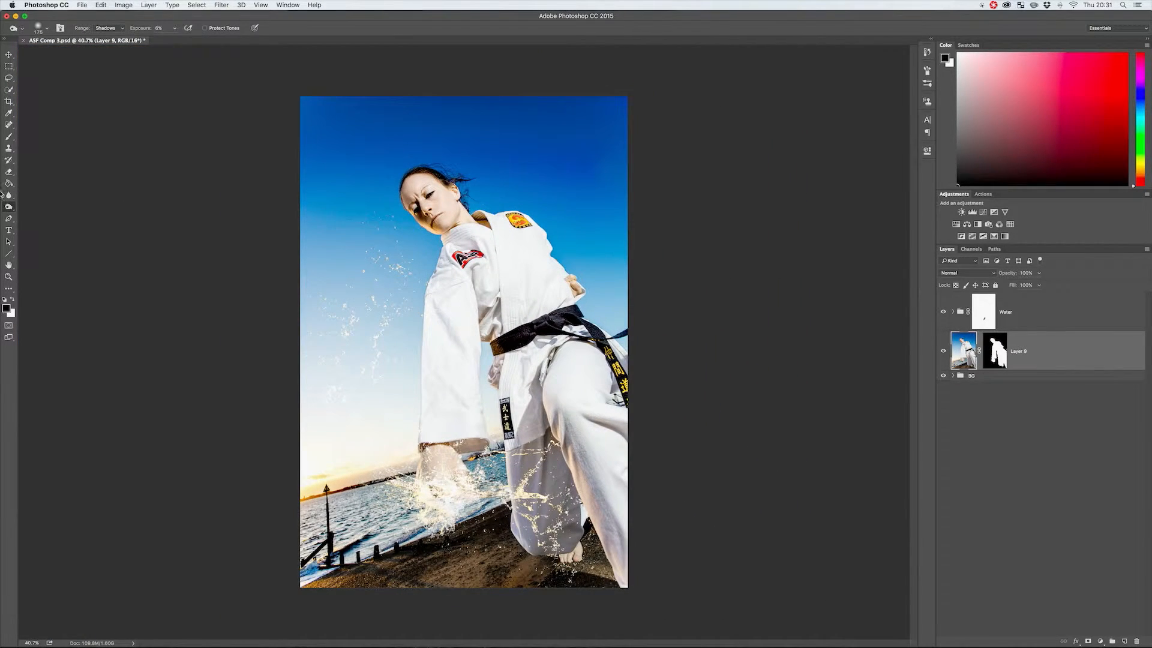
pyautogui.click(108, 28)
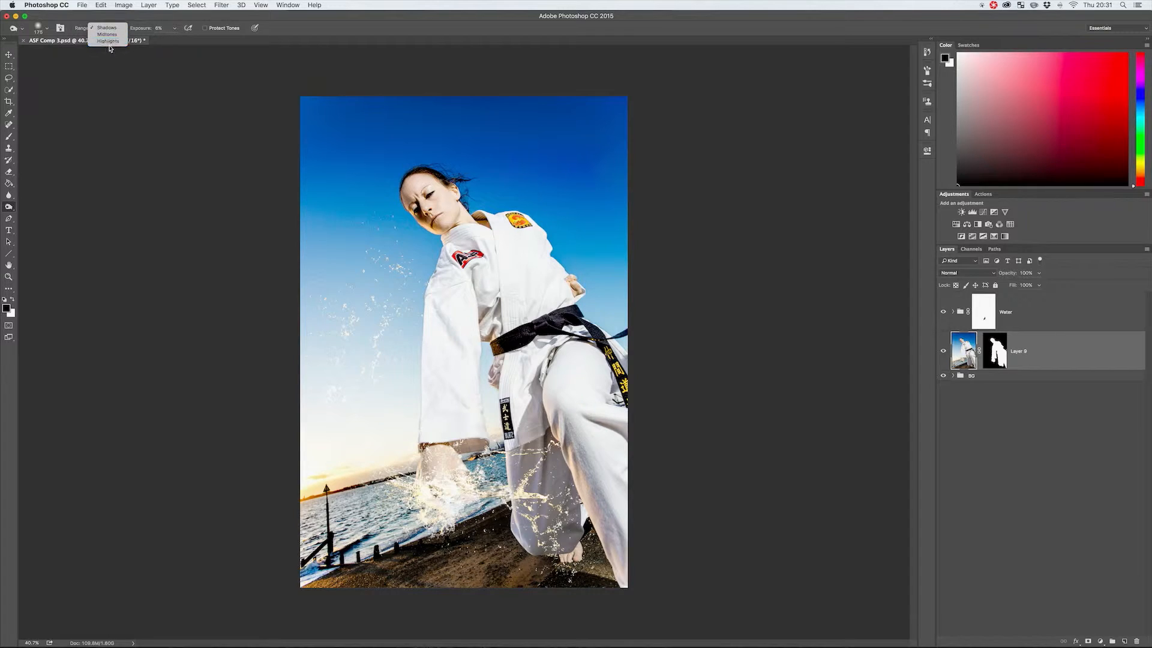
pyautogui.click(109, 18)
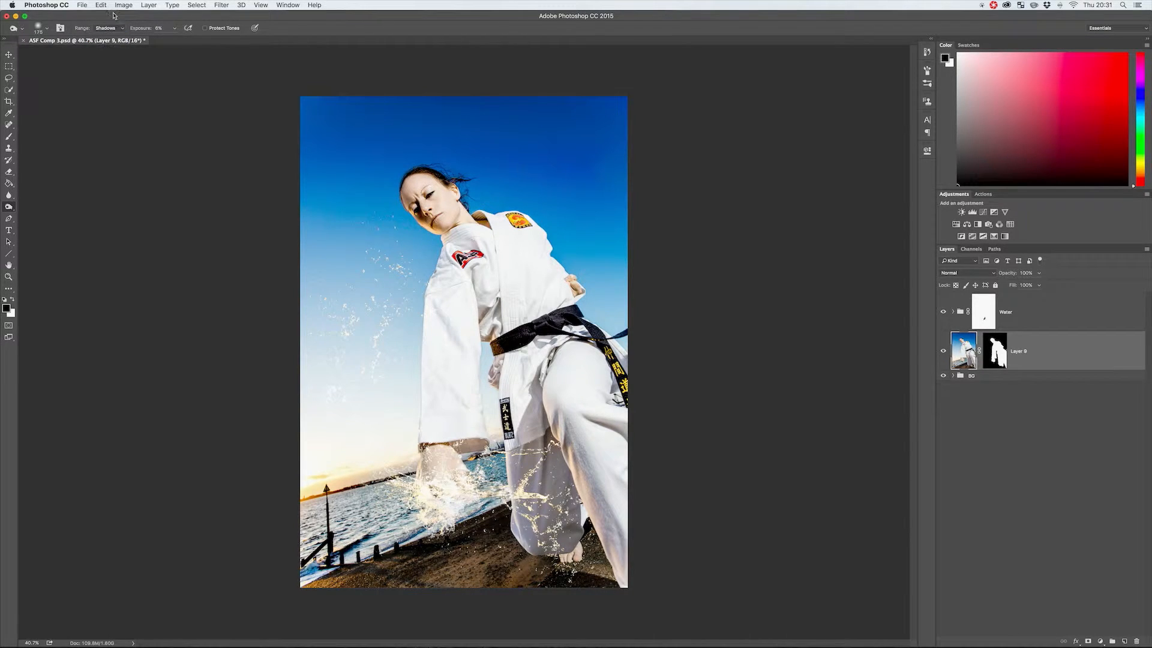
pyautogui.click(9, 207)
pyautogui.click(36, 206)
pyautogui.click(114, 29)
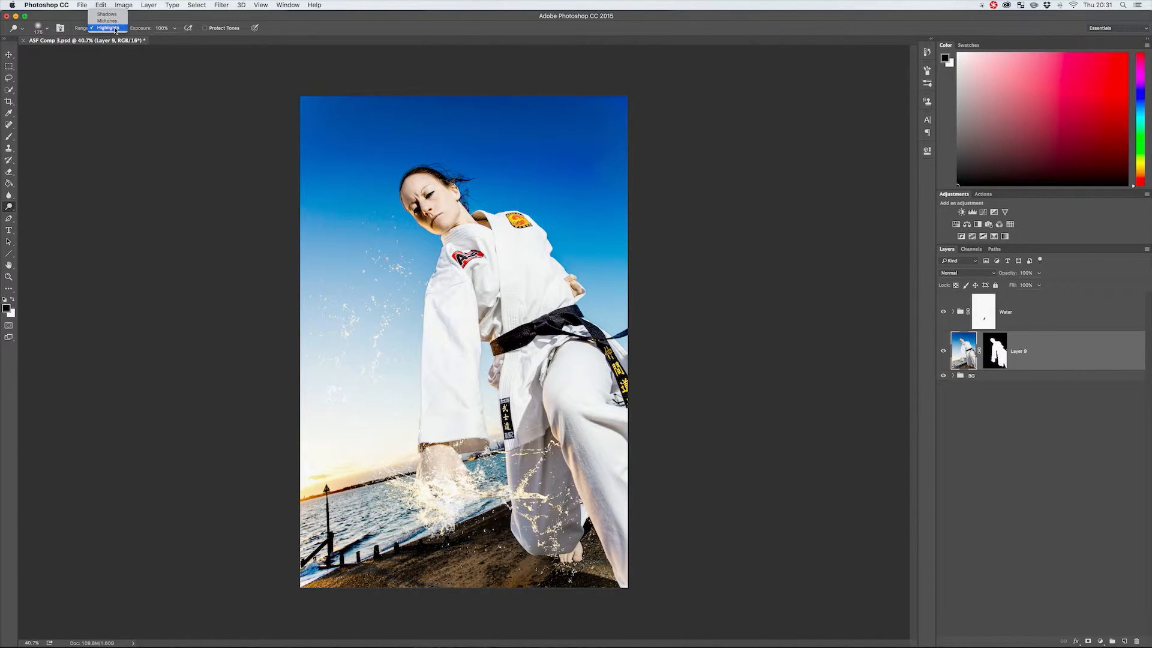
pyautogui.click(148, 28)
pyautogui.moveTo(149, 29); pyautogui.dragTo(96, 34)
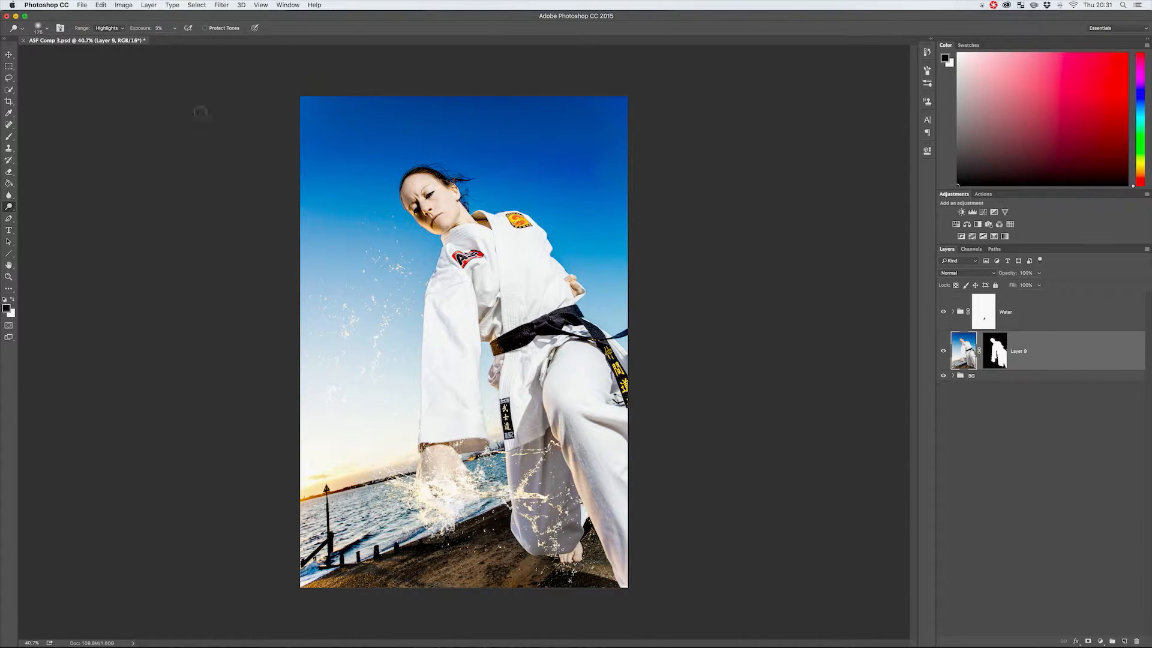
pyautogui.moveTo(449, 280)
pyautogui.mouseDown()
pyautogui.moveTo(434, 343)
pyautogui.moveTo(449, 296)
pyautogui.moveTo(446, 307)
pyautogui.moveTo(437, 298)
pyautogui.moveTo(436, 340)
pyautogui.moveTo(439, 280)
pyautogui.moveTo(439, 337)
pyautogui.moveTo(456, 296)
pyautogui.moveTo(456, 351)
pyautogui.moveTo(467, 345)
pyautogui.moveTo(441, 304)
pyautogui.mouseUp()
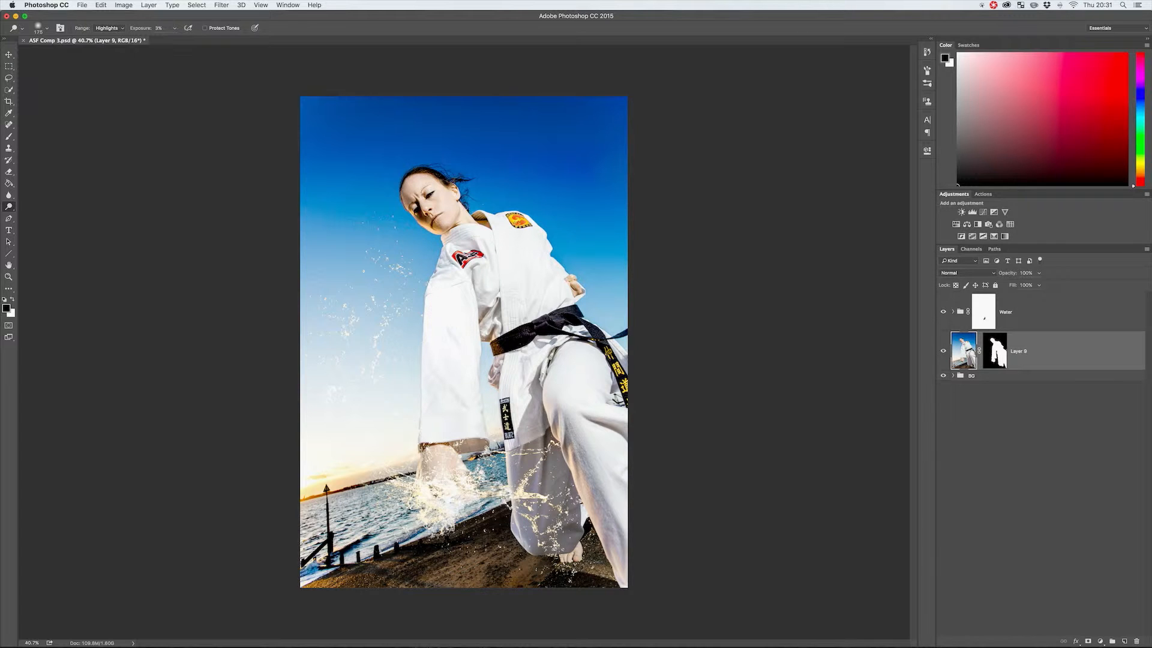
pyautogui.press('alt+super+z')
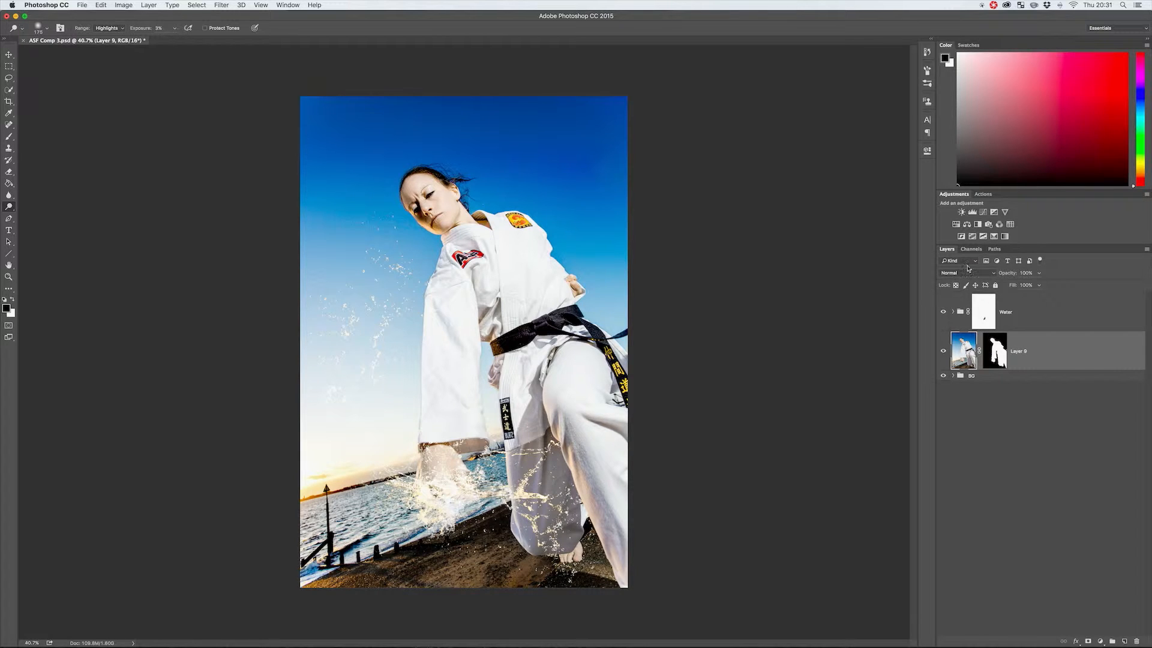
# Add a Curves adjustment layer above Layer 9, pull its midtones down to darken, and clip it to Layer 9.
pyautogui.click(983, 212)
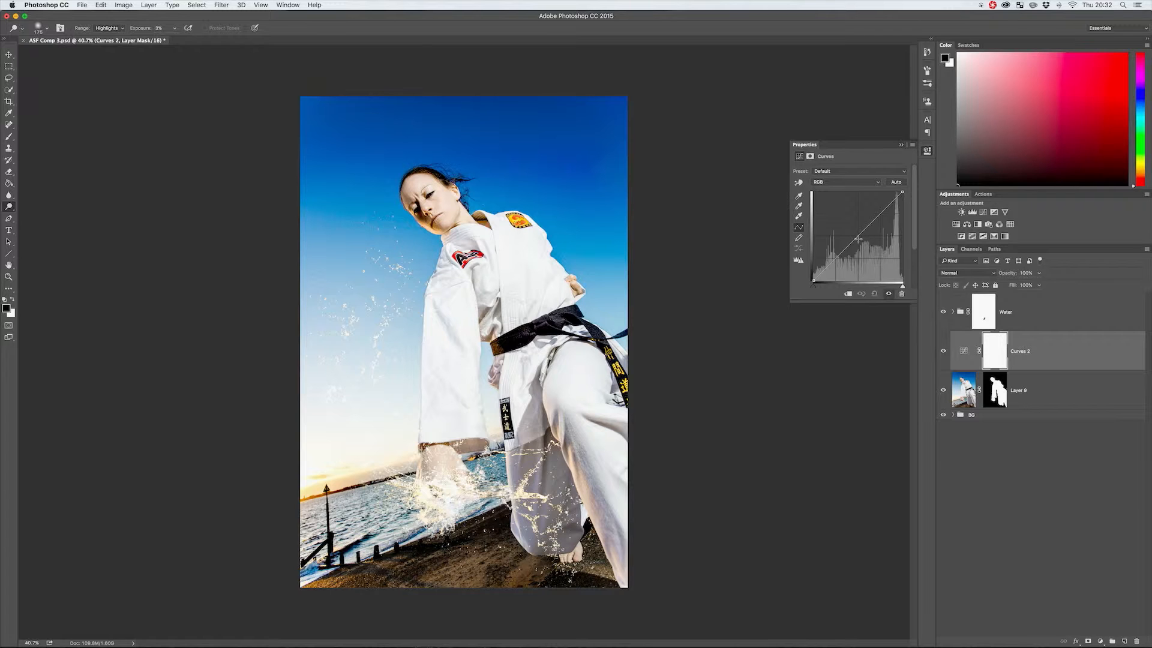
pyautogui.moveTo(856, 239); pyautogui.dragTo(867, 246)
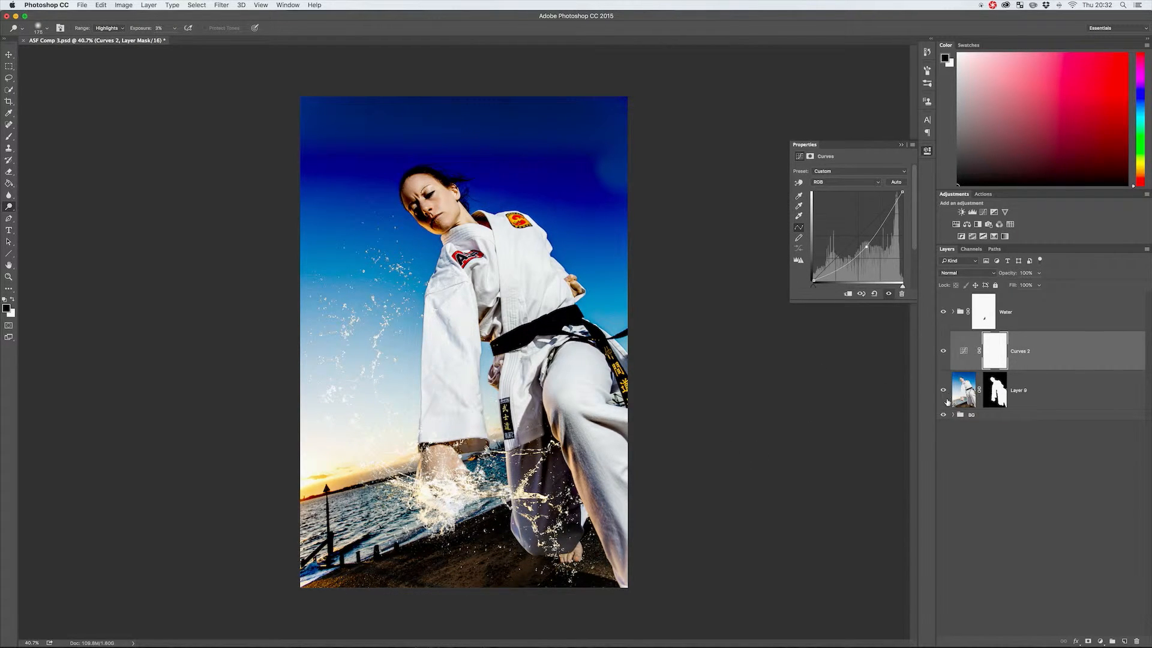
pyautogui.click(966, 350)
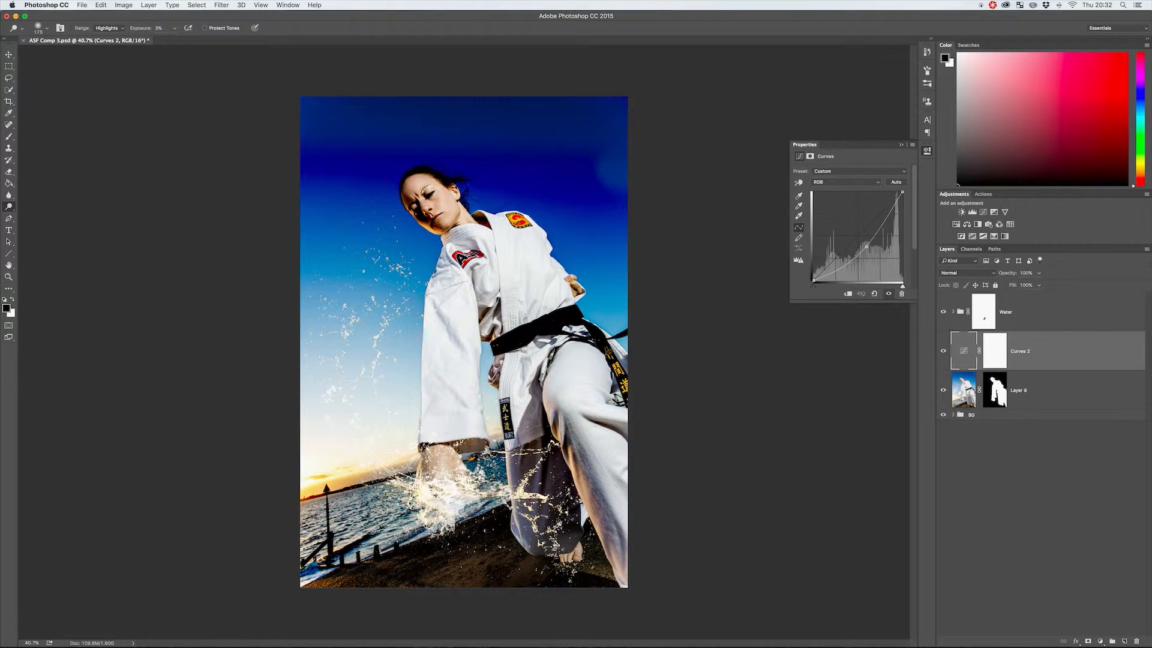
pyautogui.keyDown('alt'); pyautogui.click(944, 391); pyautogui.keyUp('alt')
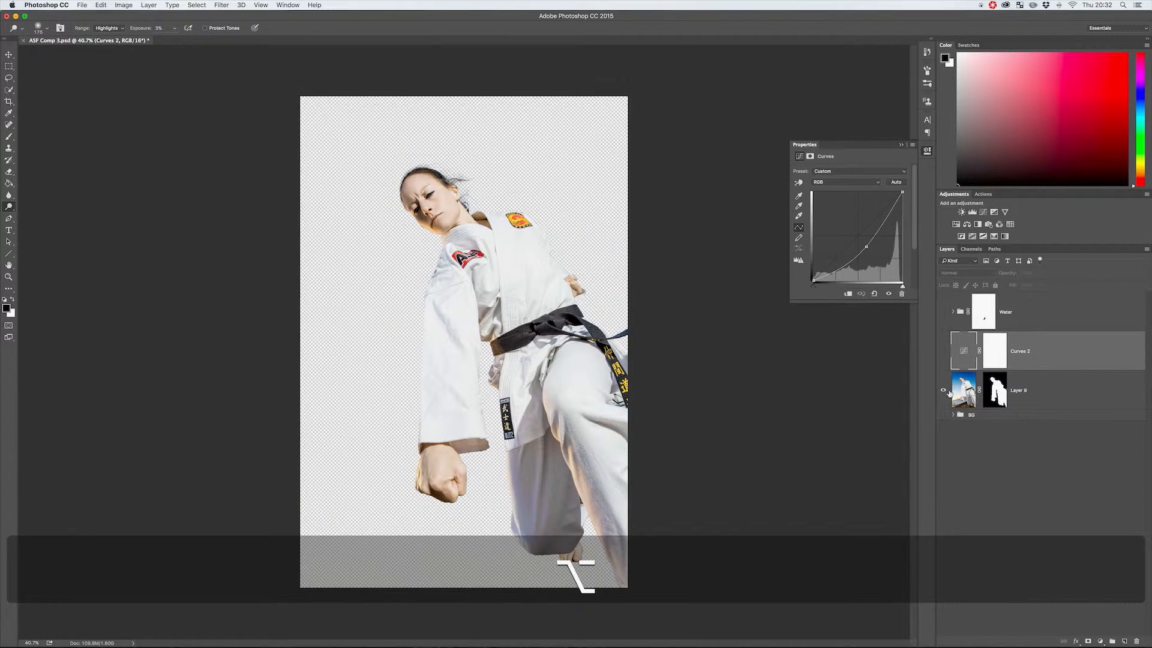
pyautogui.keyDown('alt'); pyautogui.click(944, 390); pyautogui.keyUp('alt')
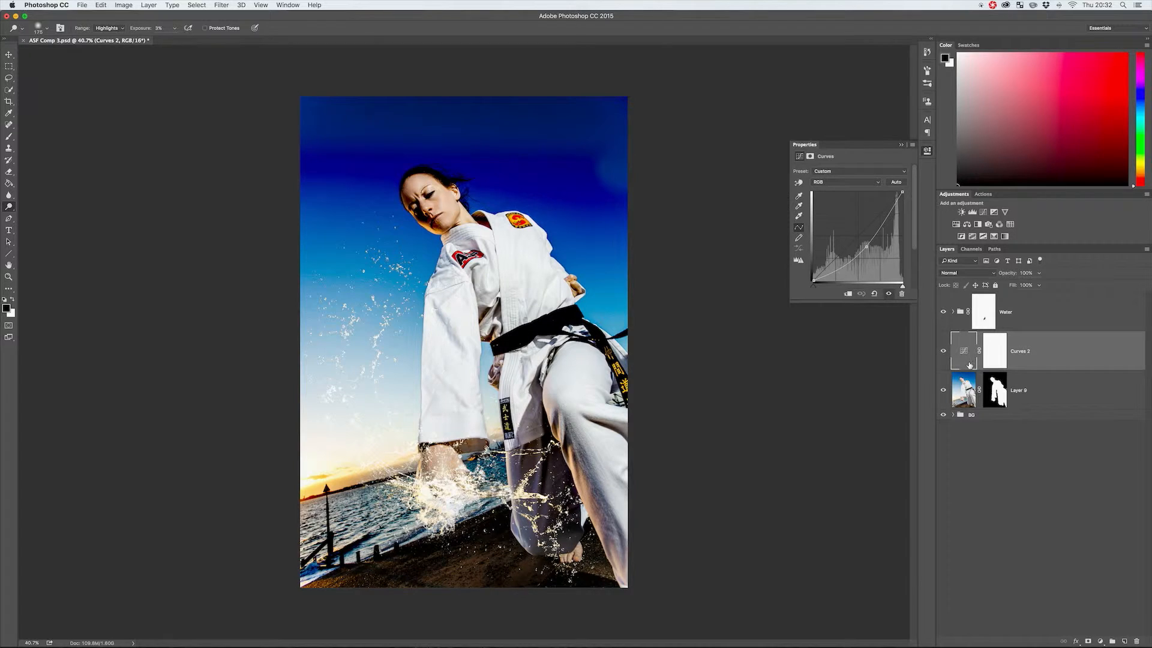
pyautogui.press('alt+super+g')
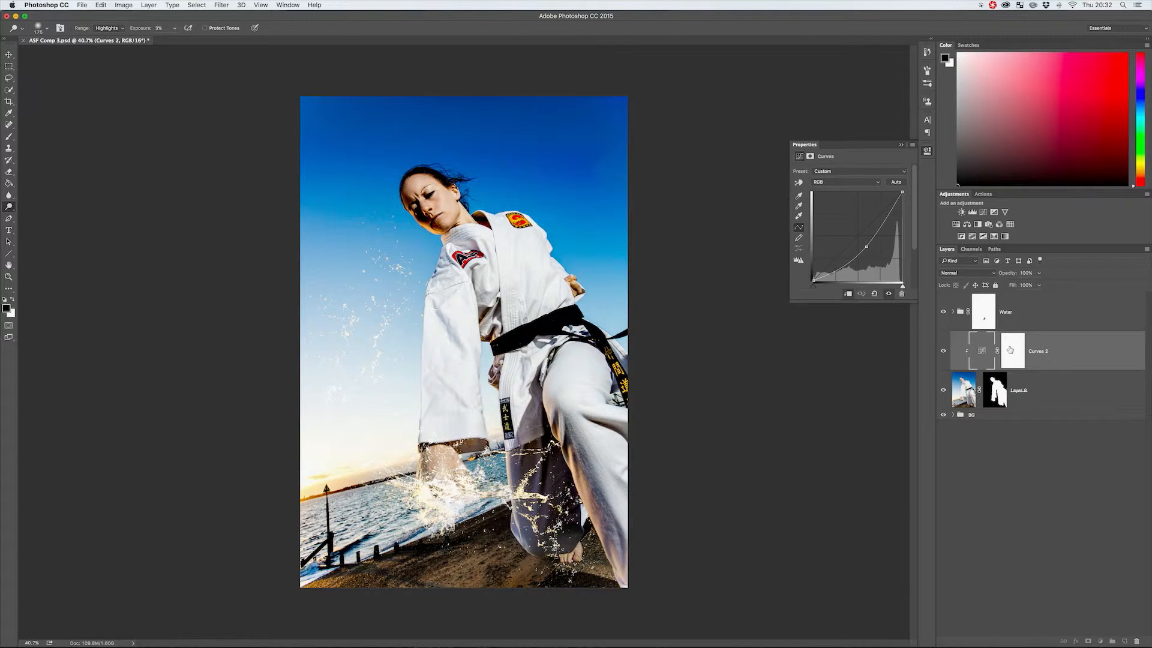
# Invert the darkening Curves layer's mask to black.
pyautogui.click(1010, 350)
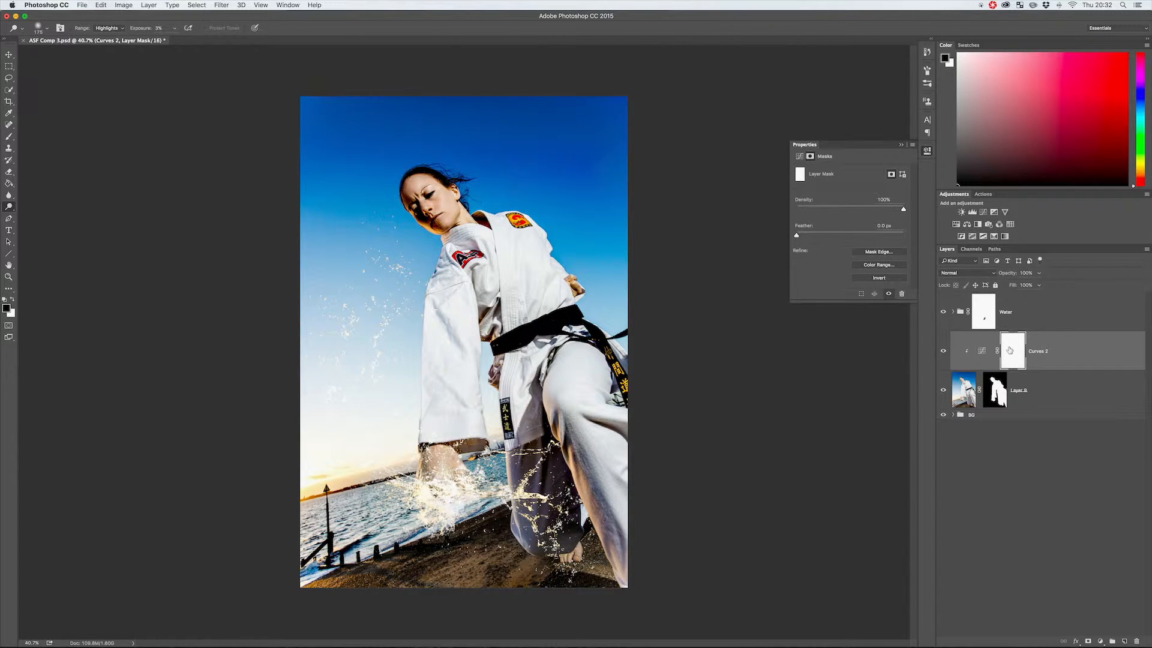
pyautogui.press('super+i')
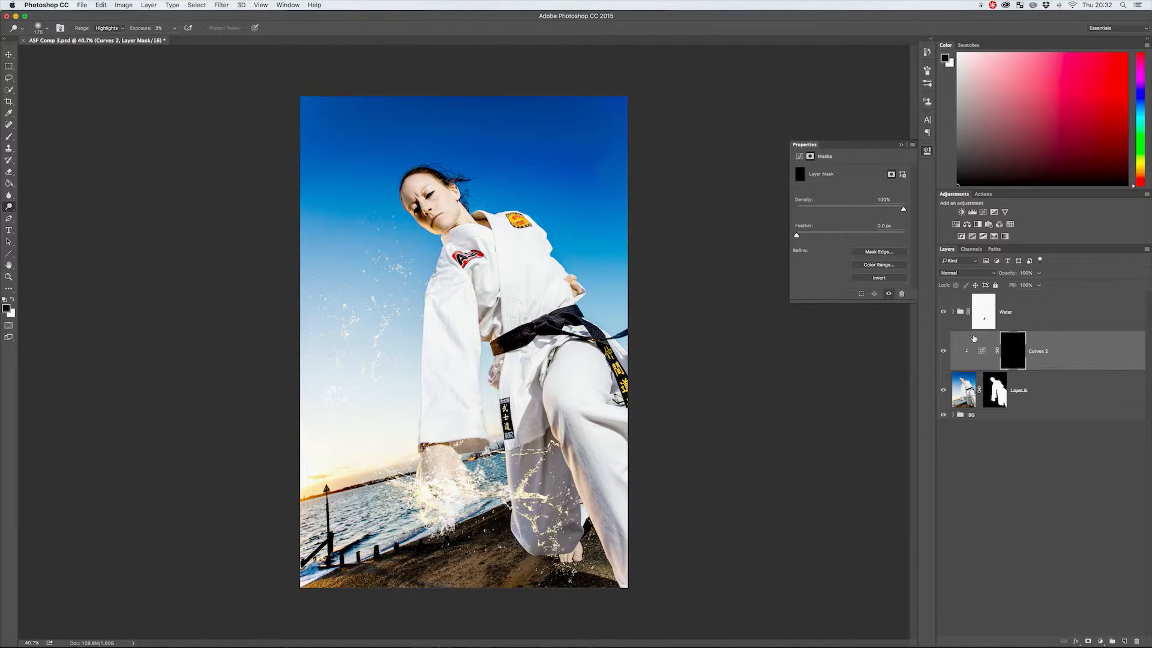
pyautogui.click(983, 352)
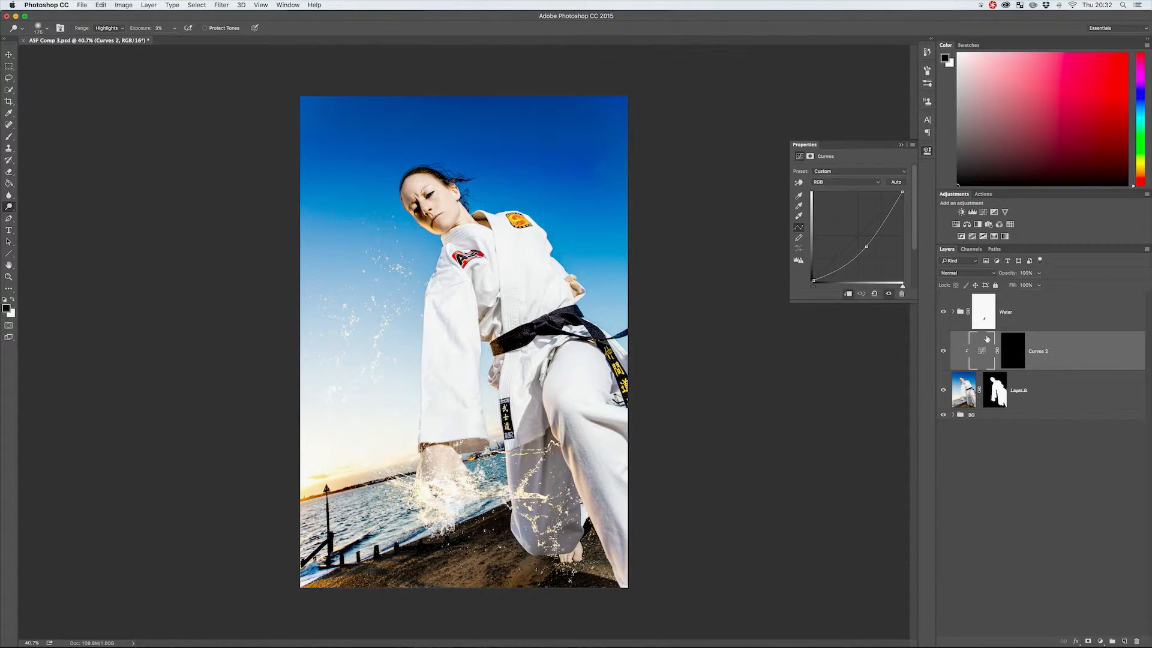
# Add a second Curves adjustment layer, clip it to the figure below, and raise its midtones to brighten.
pyautogui.click(984, 212)
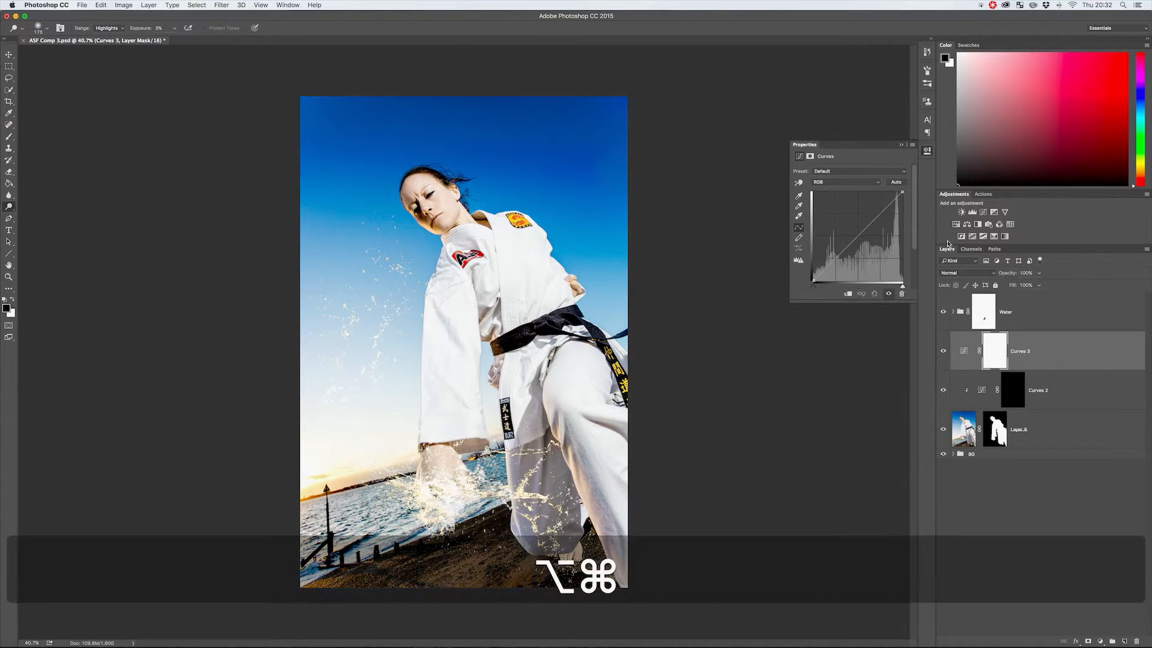
pyautogui.press('alt+super+g')
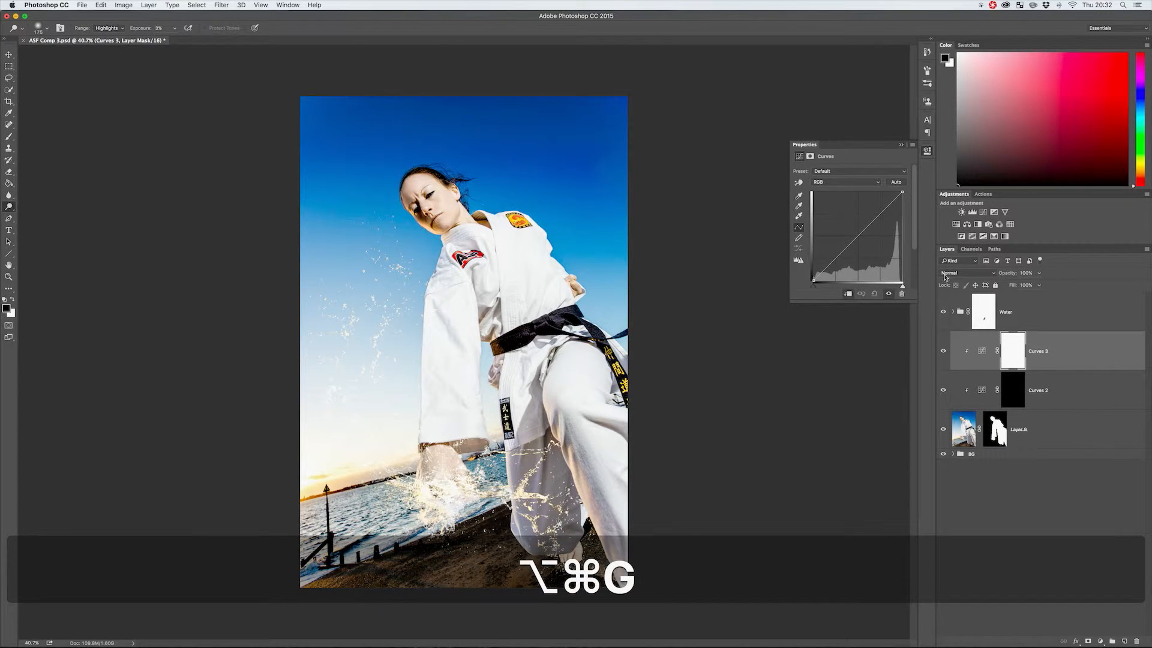
pyautogui.moveTo(854, 239); pyautogui.dragTo(849, 233)
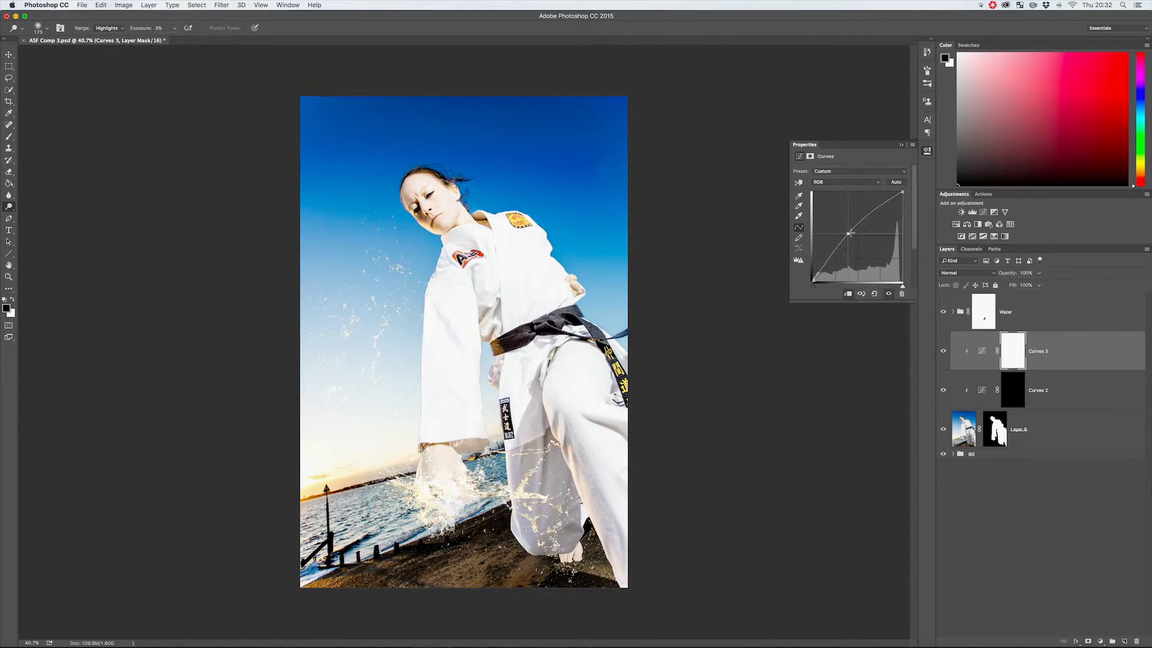
# Invert the brightening Curves layer's mask to black.
pyautogui.click(1013, 349)
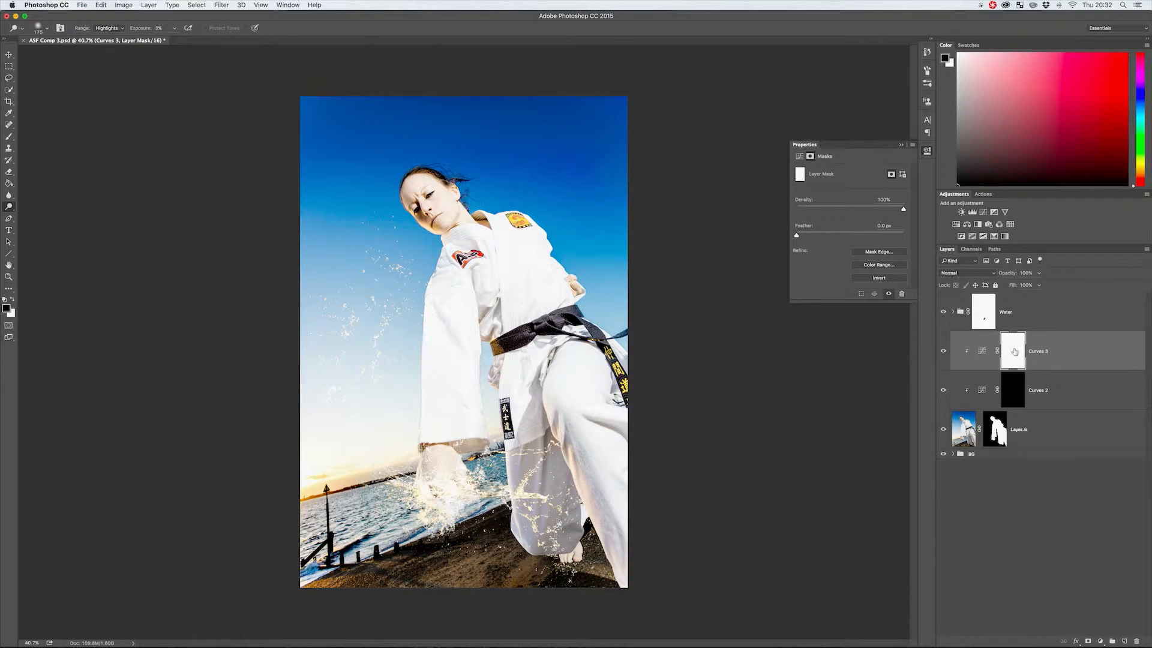
pyautogui.press('super+i')
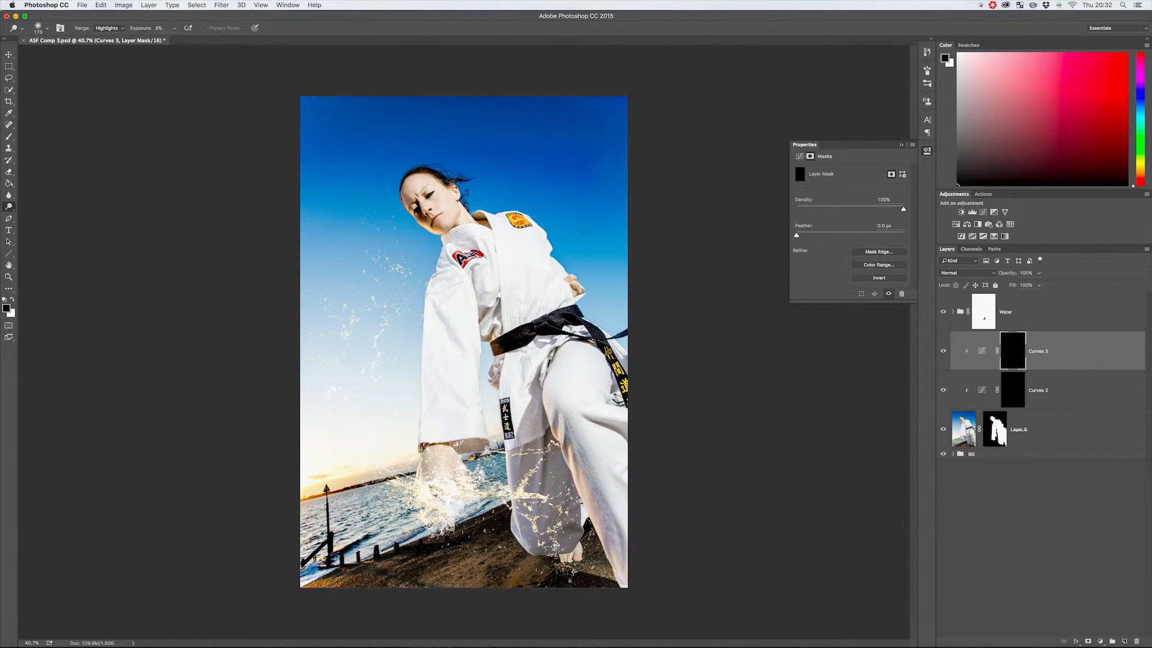
# Activate the Brush tool and set its opacity and flow to 20% each.
pyautogui.press('b')
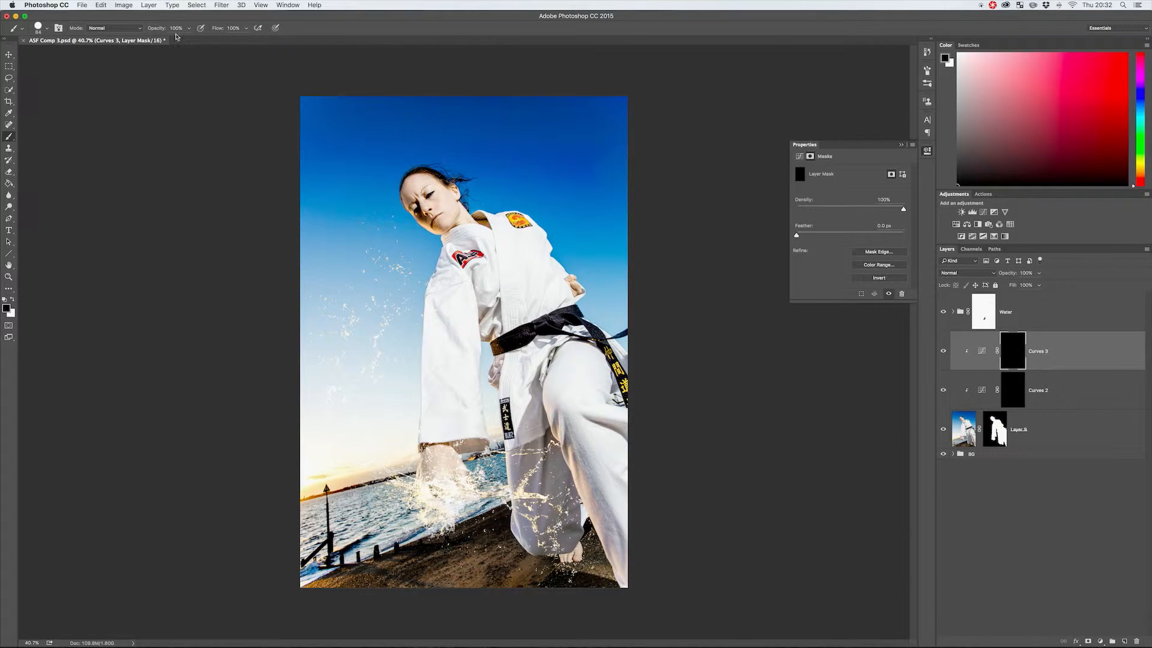
pyautogui.press('3')
pyautogui.press('8')
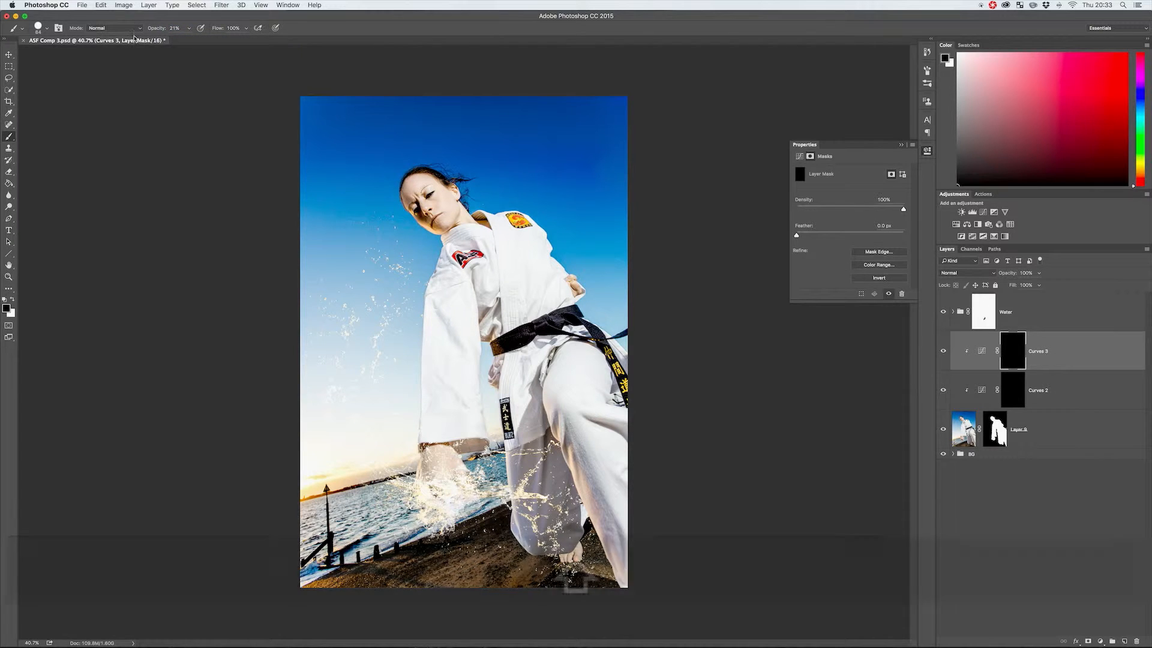
pyautogui.hotkey('shift', '2')
pyautogui.press('2')
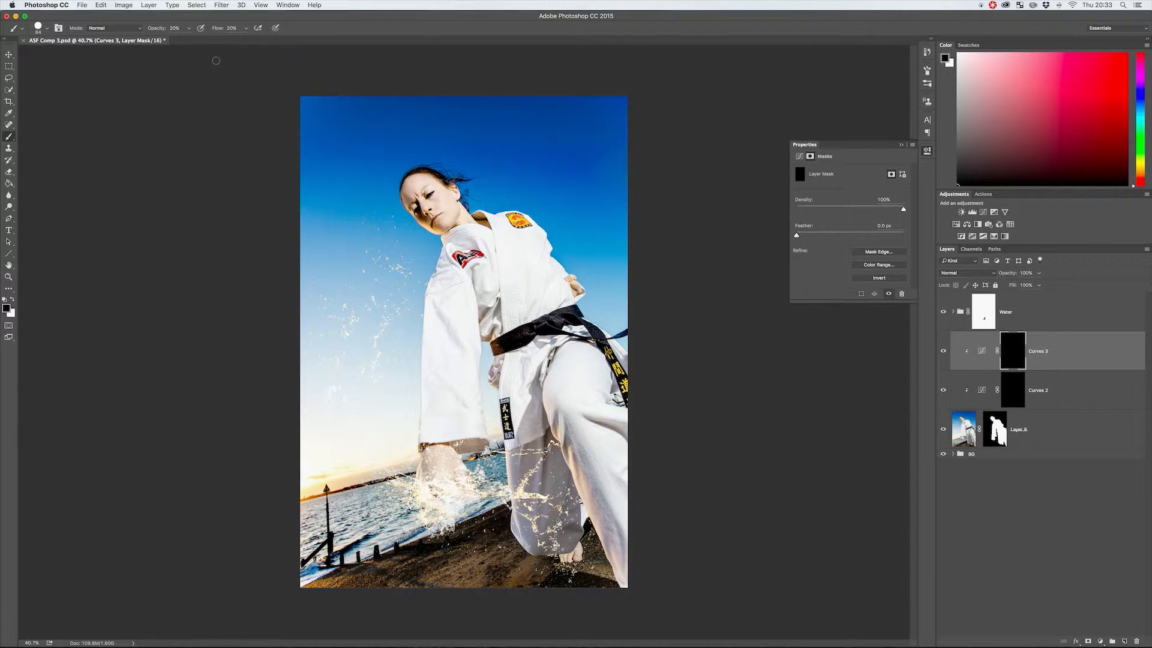
# Try other brush opacity and flow values, such as 24% and 60% opacity with 40% flow, and return both to 20%.
pyautogui.press('1')
pyautogui.press('2')
pyautogui.press('4')
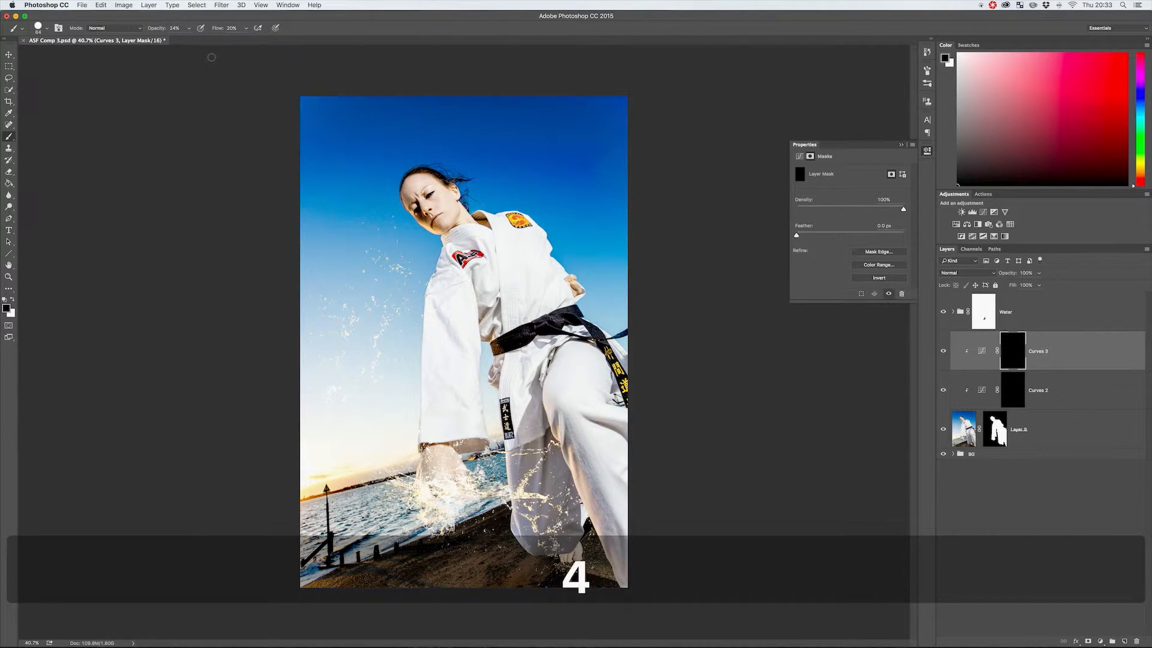
pyautogui.press('6')
pyautogui.press('7')
pyautogui.press('5')
pyautogui.press('6')
pyautogui.hotkey('shift', '4')
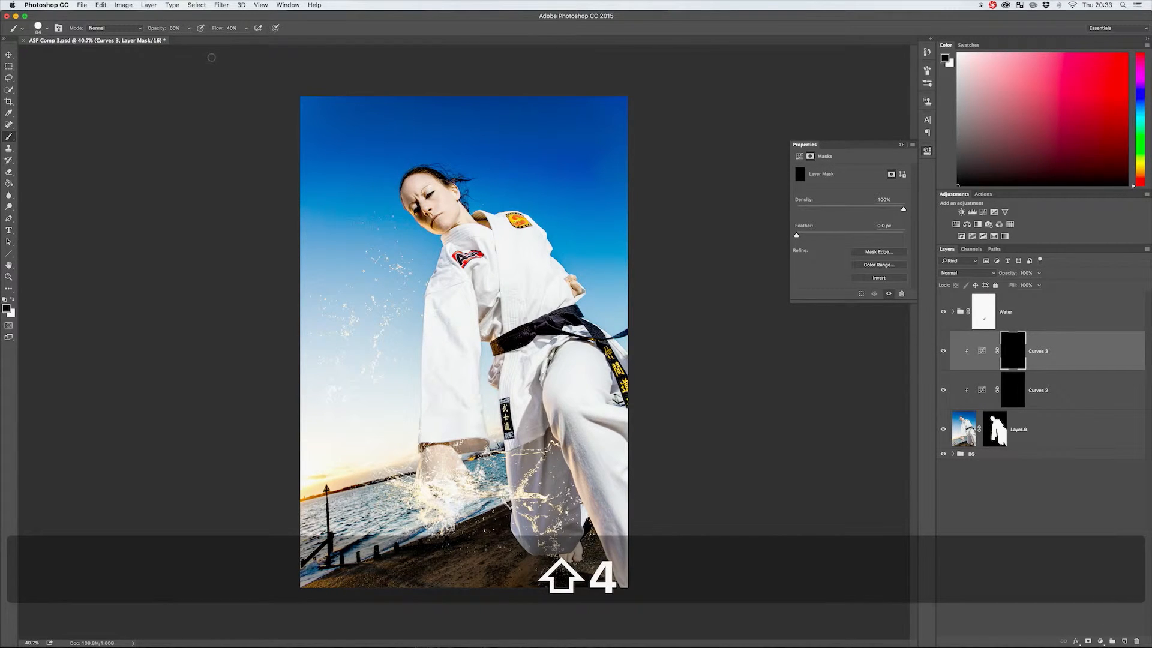
pyautogui.hotkey('shift', '5')
pyautogui.hotkey('shift', '6')
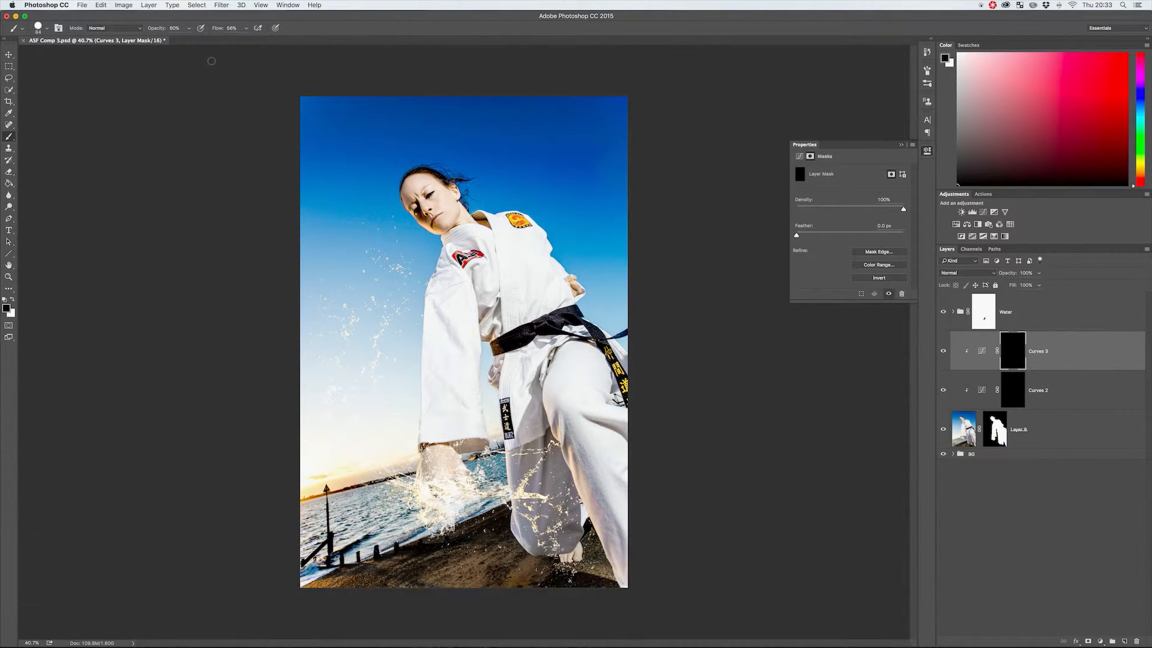
pyautogui.press('2')
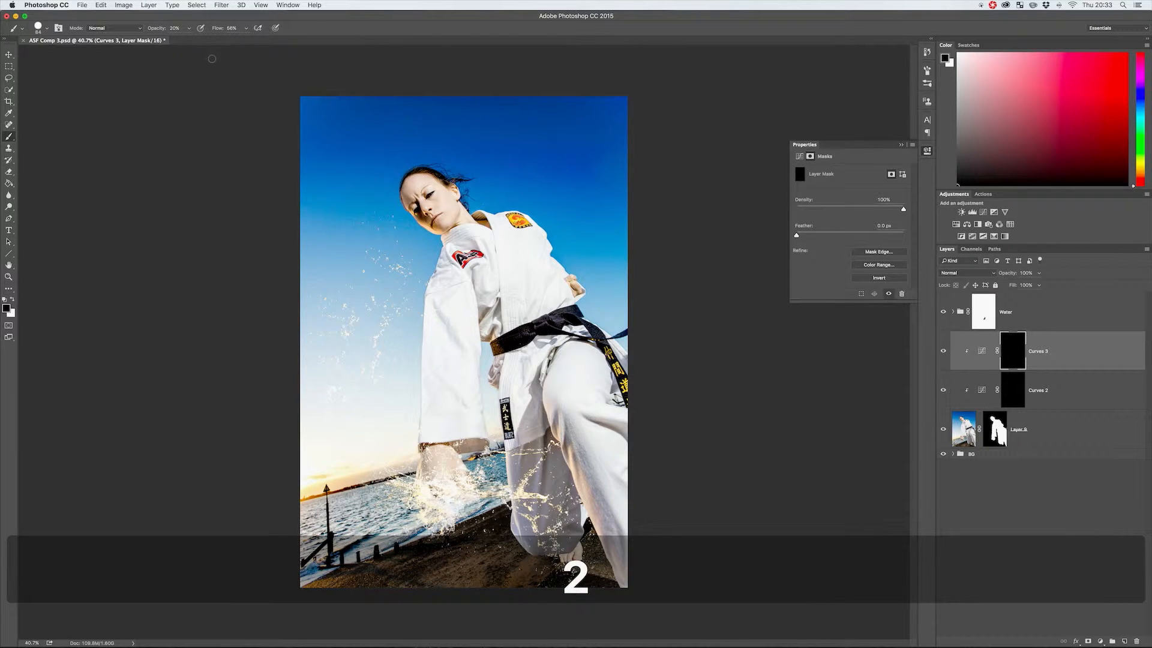
pyautogui.hotkey('shift', '2')
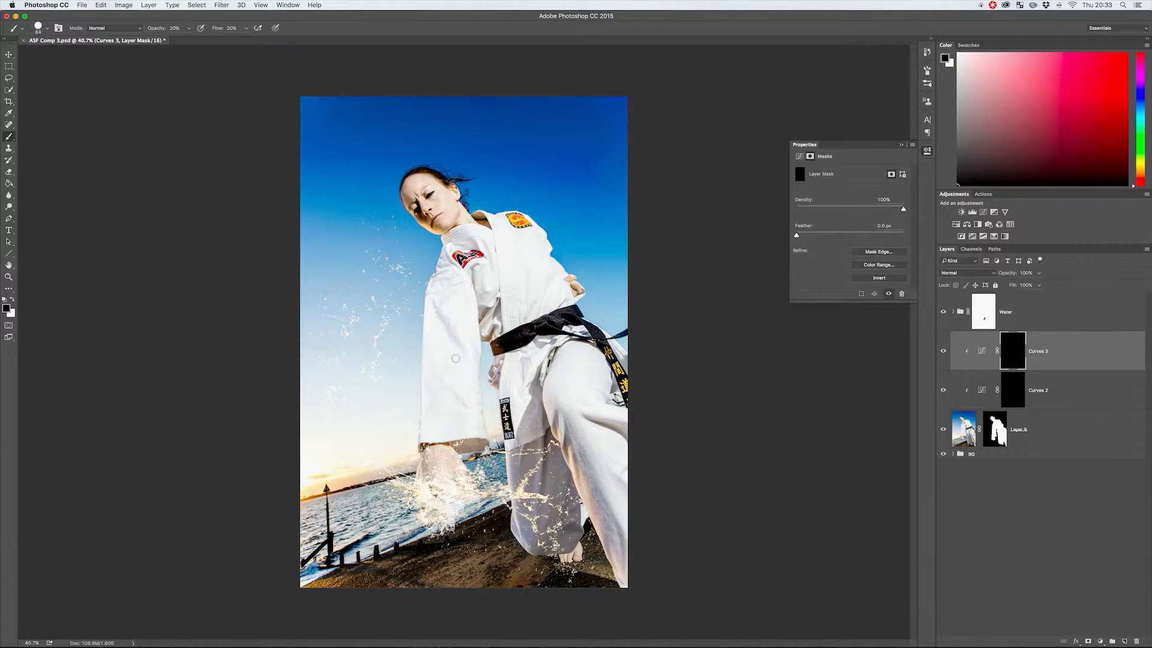
# Enlarge the brush tip for painting on the figure.
pyautogui.press(']')
pyautogui.press(']')
pyautogui.press(']')
# Rename the brightening Curves layer Highlights and the darkening Curves layer Shadows.
pyautogui.doubleClick(1038, 354)
pyautogui.write('Highlights')
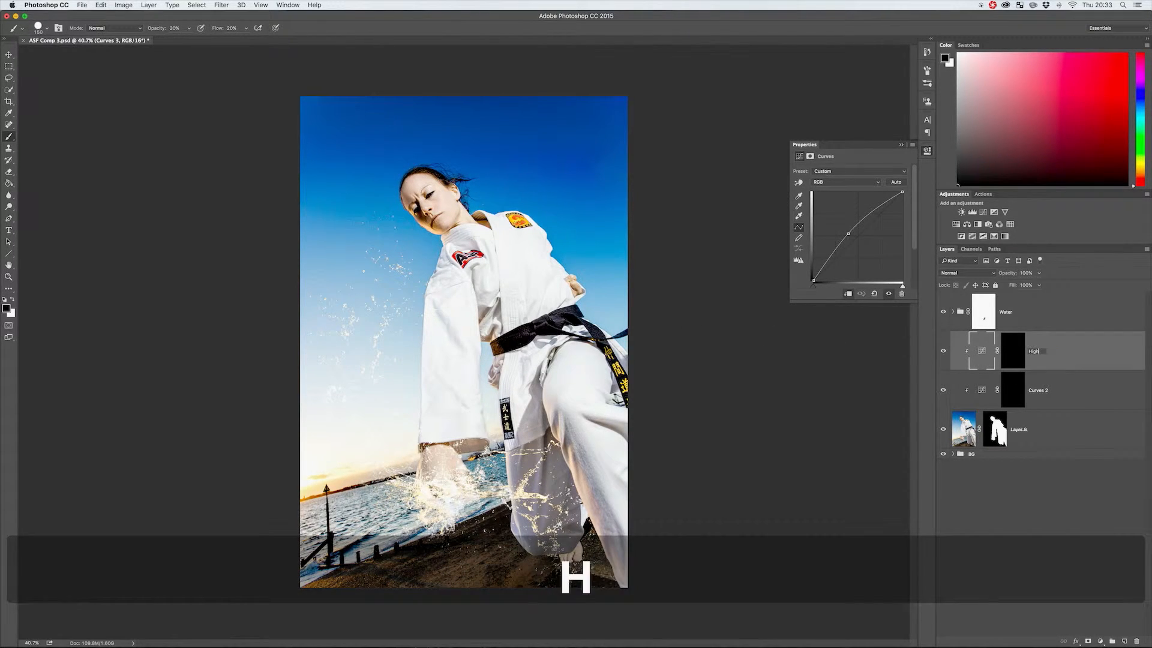
pyautogui.press('Return')
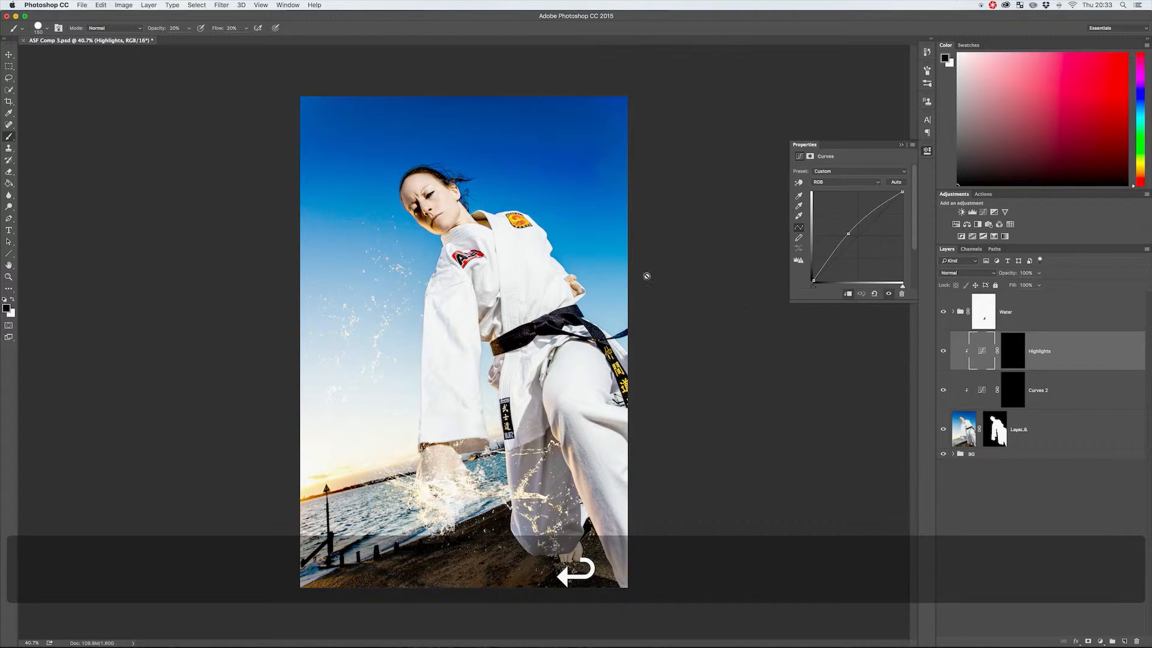
pyautogui.doubleClick(1038, 391)
pyautogui.write('Shadows')
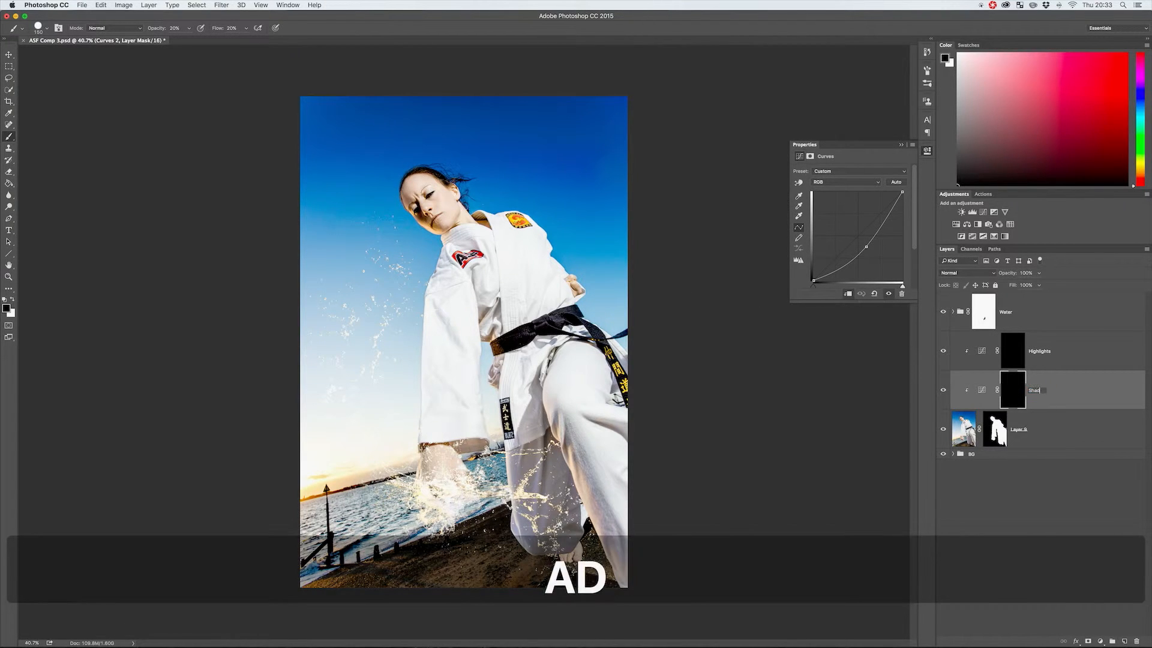
pyautogui.press('Return')
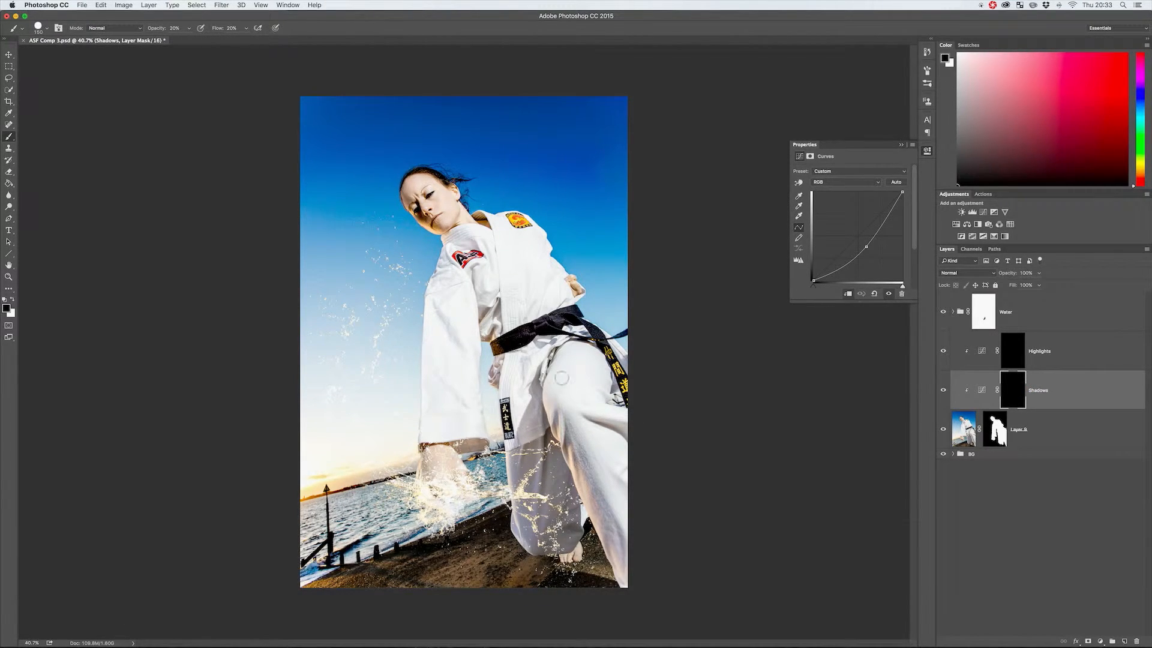
# Target the Shadows layer's mask, make white the foreground colour and lower the brush hardness for a soft edge.
pyautogui.click(1012, 391)
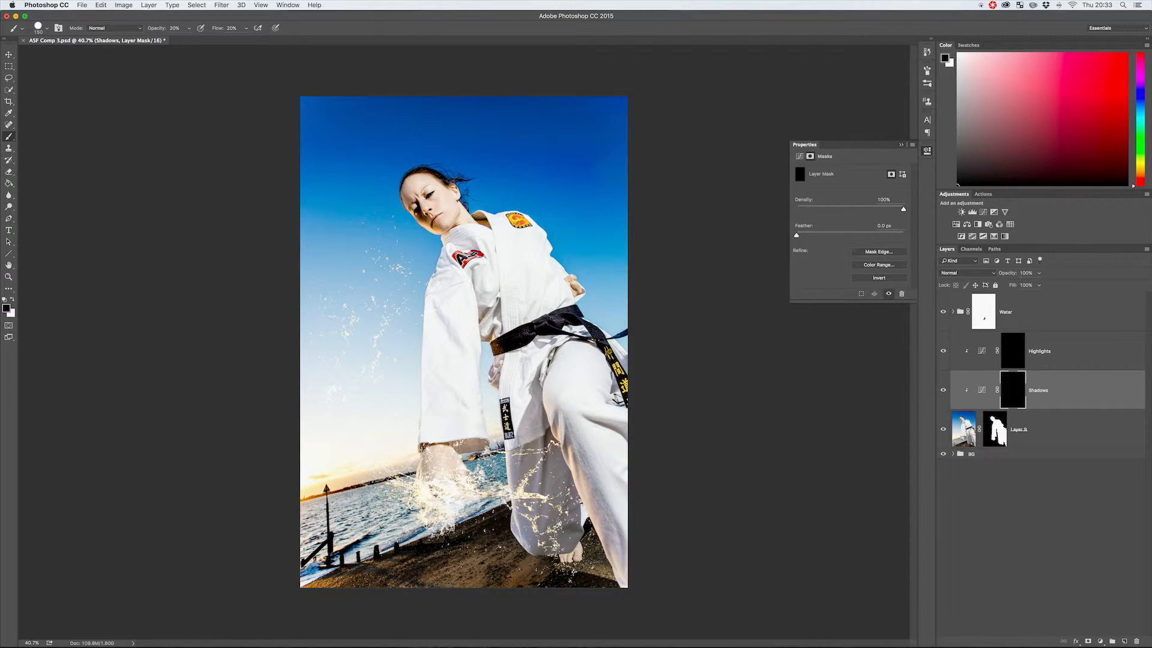
pyautogui.press('x')
pyautogui.rightClick(577, 446)
pyautogui.moveTo(592, 446); pyautogui.dragTo(586, 447)
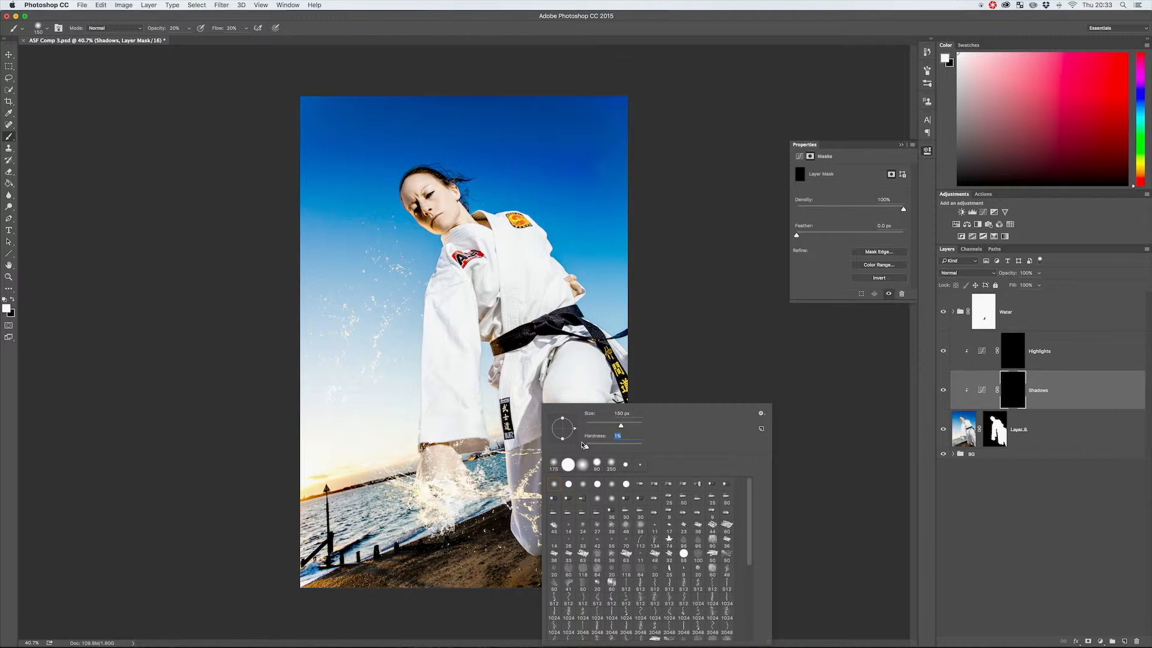
pyautogui.click(671, 343)
# Paint the shaded areas of the trousers and jacket into the Shadows mask, reducing the brush from 400 px to about 175 px.
pyautogui.press(']')
pyautogui.press(']')
pyautogui.press(']')
pyautogui.press(']')
pyautogui.press(']')
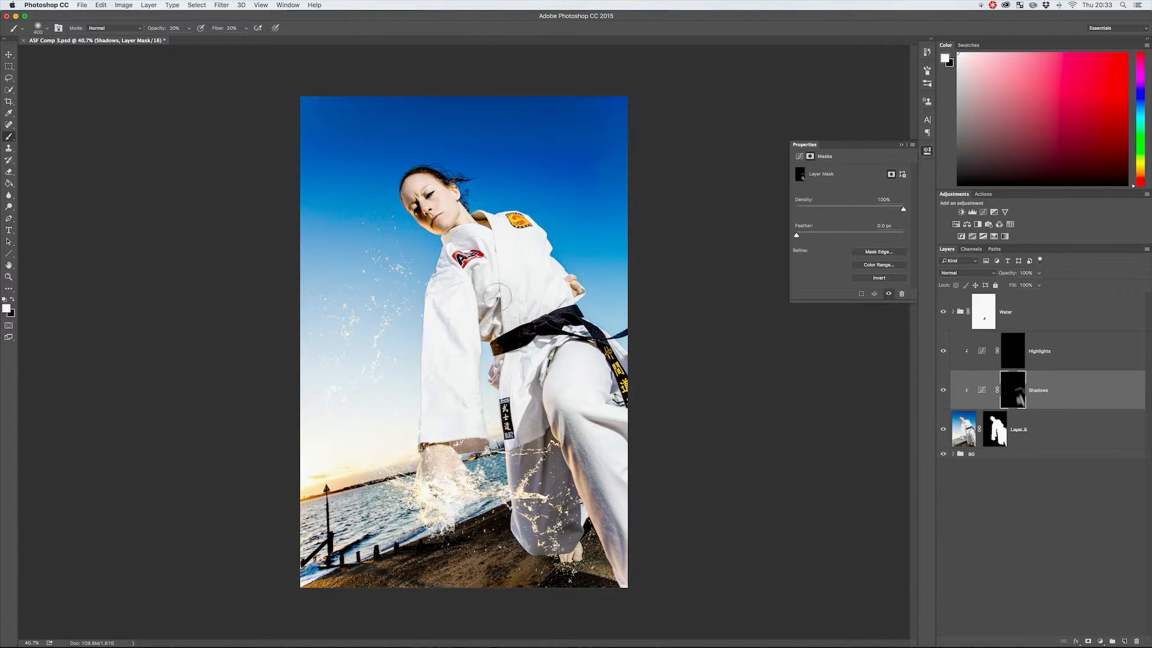
pyautogui.press('[')
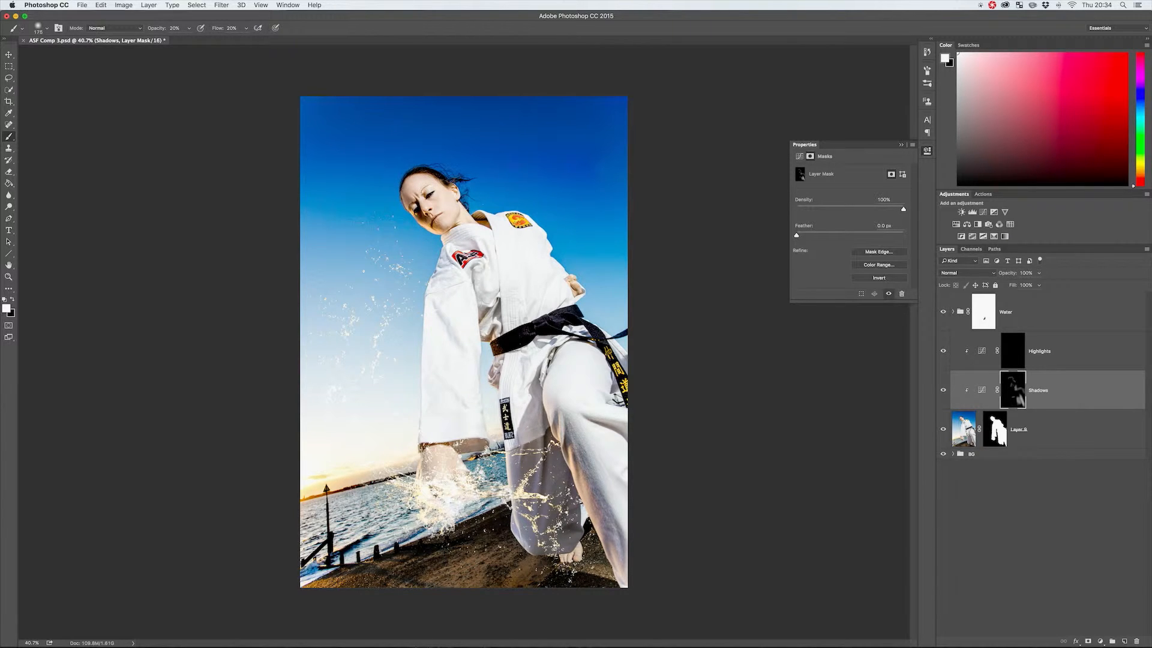
# Pull the Shadows layer's curve further down to deepen the darkening, and close its properties.
pyautogui.click(981, 390)
pyautogui.moveTo(864, 247); pyautogui.dragTo(876, 253)
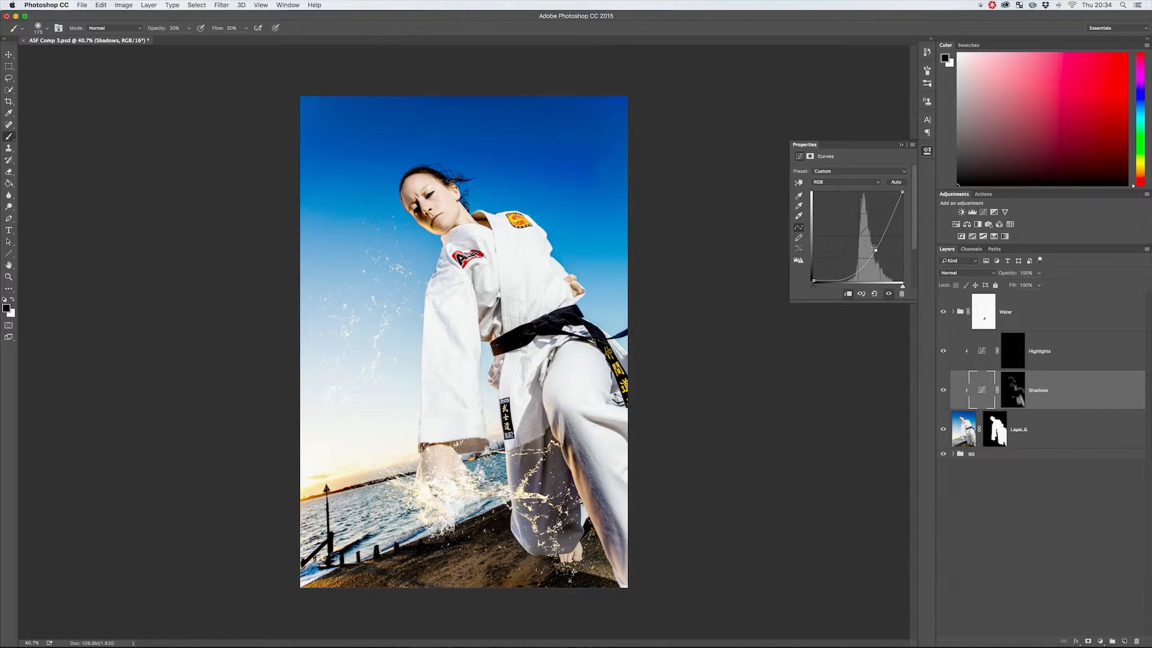
pyautogui.click(927, 150)
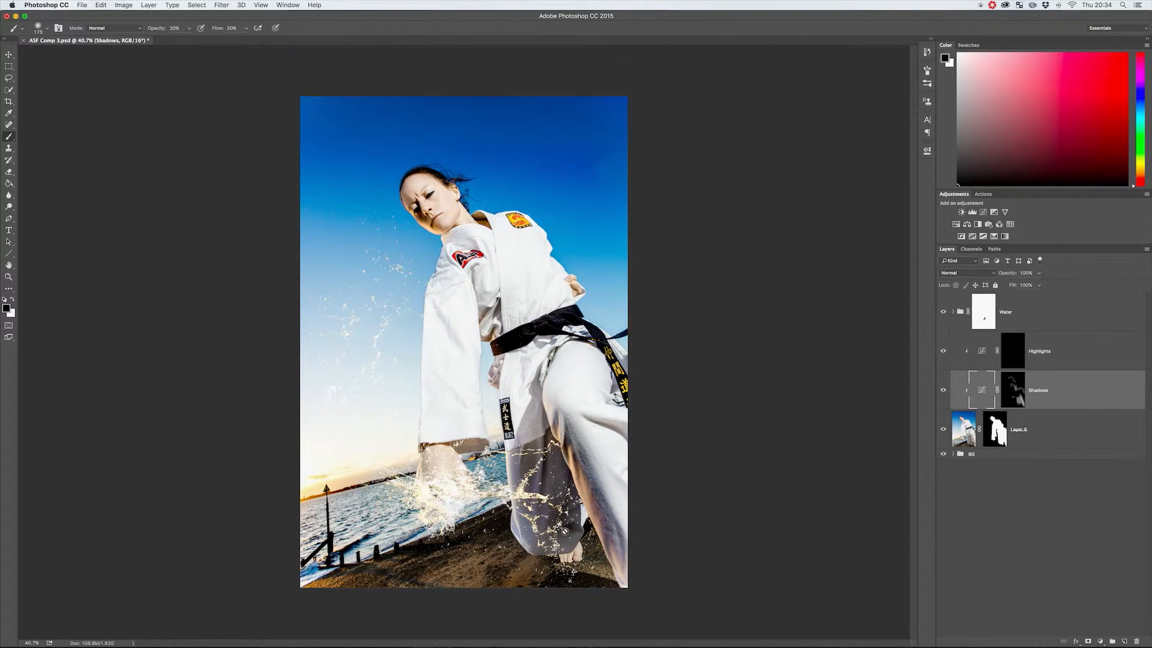
# Raise the brush opacity to about 48% and paint stronger shadows on the collar, shoulder and sleeve in the Shadows mask.
pyautogui.press('g')
pyautogui.press('b')
pyautogui.click(1009, 396)
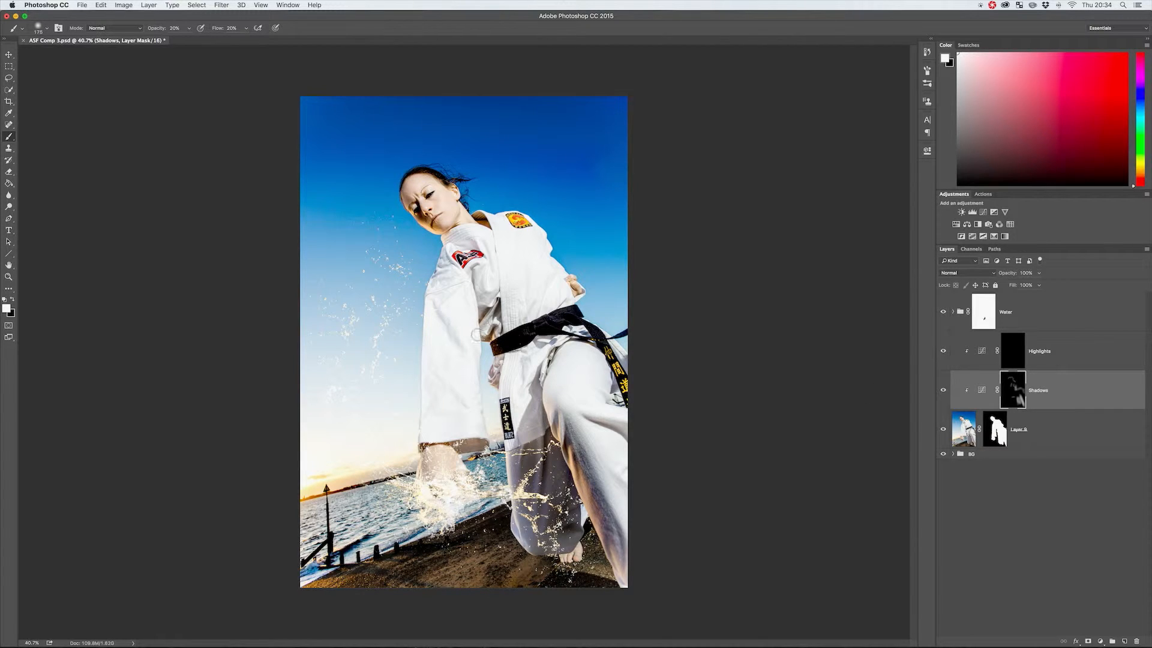
pyautogui.moveTo(155, 30); pyautogui.dragTo(171, 30)
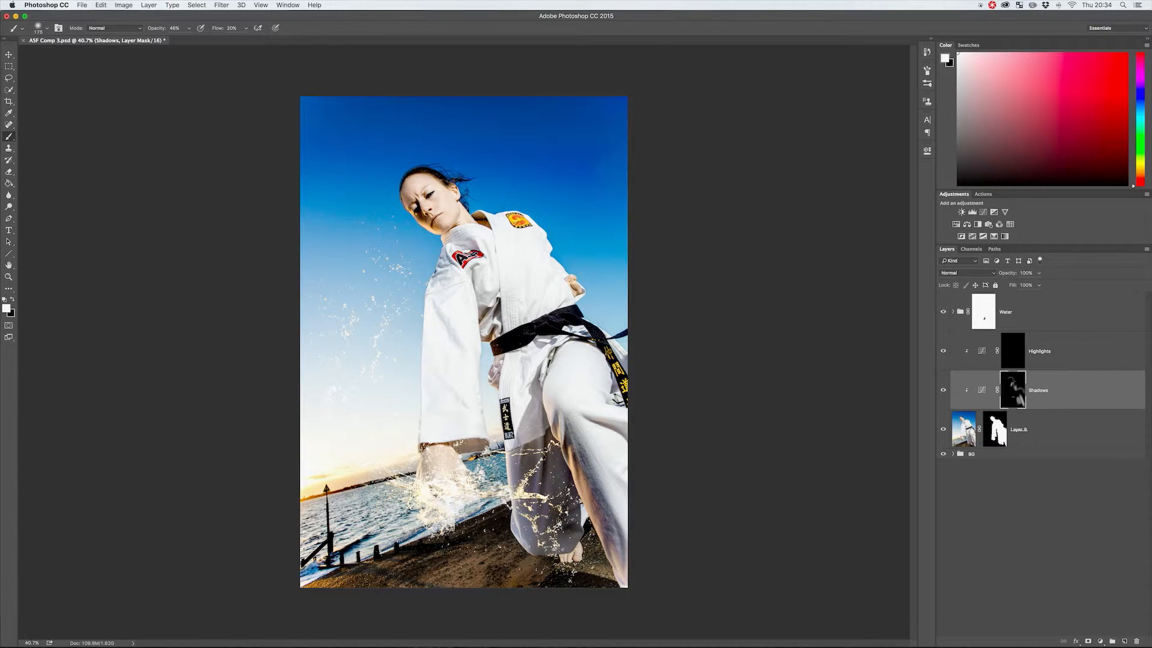
pyautogui.moveTo(478, 215); pyautogui.dragTo(484, 222)
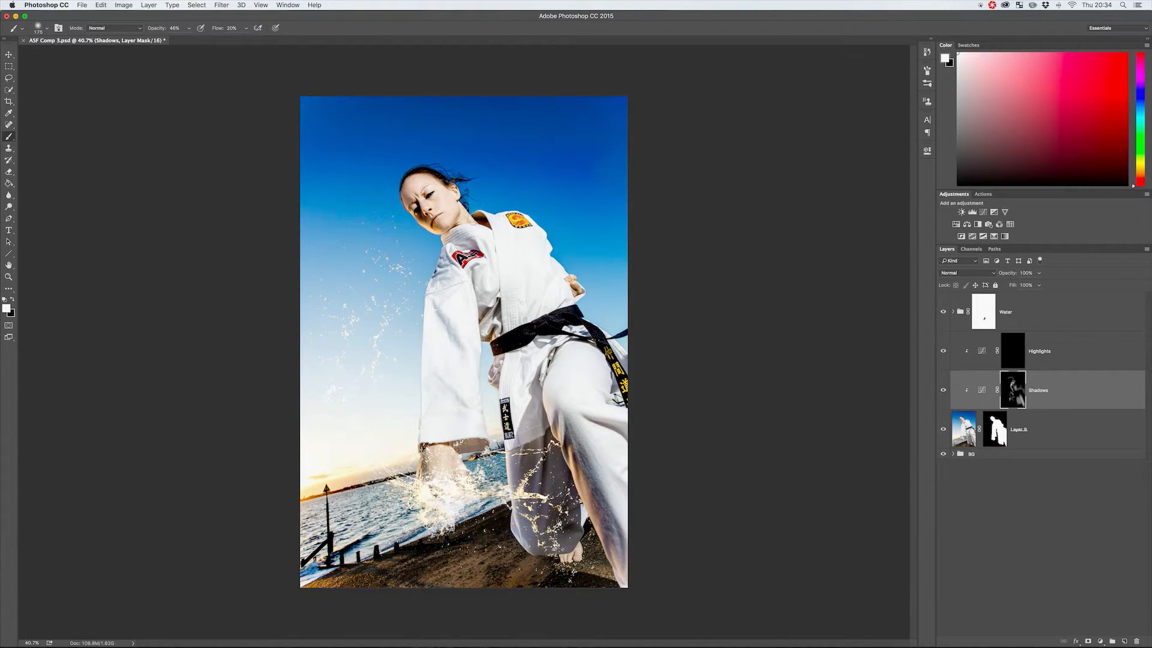
# Refine the painted shadows around the neck and collar in the Shadows mask.
pyautogui.press('a')
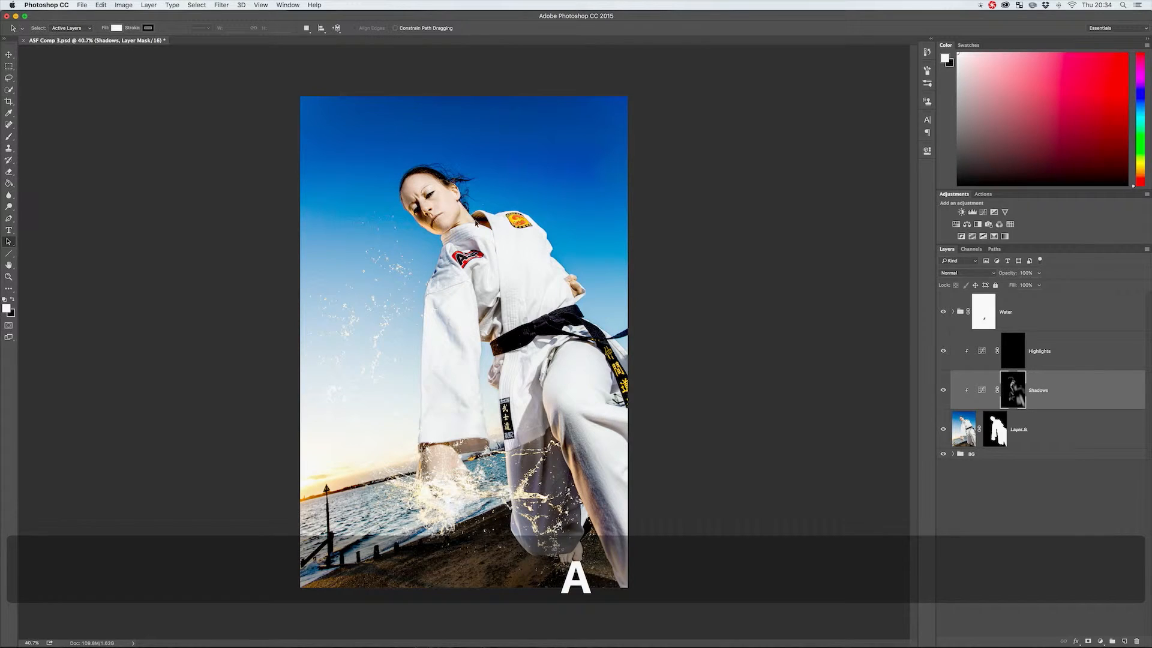
pyautogui.press('z')
pyautogui.moveTo(463, 204)
pyautogui.mouseDown()
pyautogui.moveTo(497, 226)
pyautogui.moveTo(480, 211)
pyautogui.mouseUp()
pyautogui.press('b')
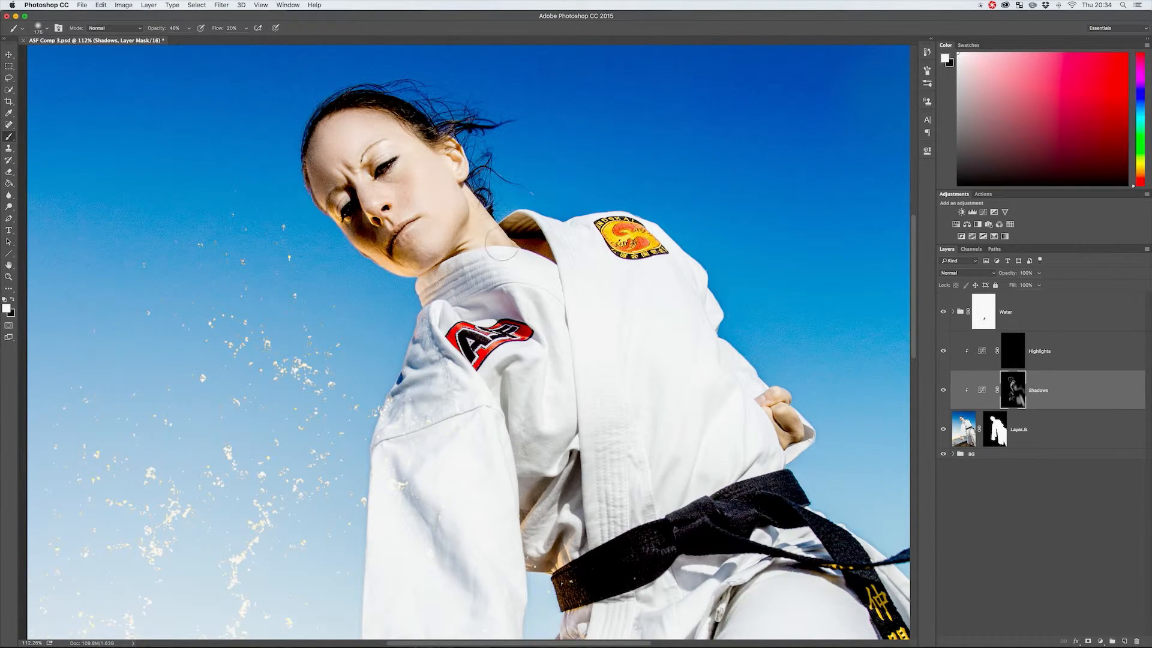
pyautogui.press('z')
pyautogui.moveTo(648, 316); pyautogui.dragTo(606, 317)
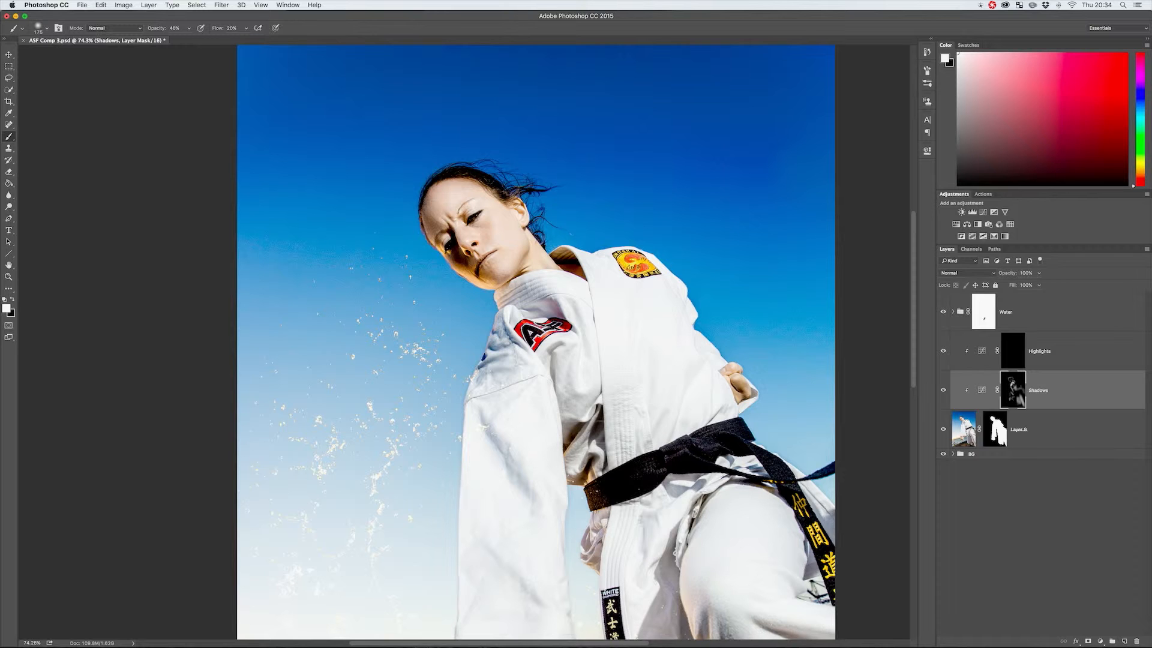
# Darken the rear lower trouser leg behind the water splash by painting white in the Shadows mask.
pyautogui.press('space')
pyautogui.moveTo(668, 544); pyautogui.dragTo(595, 404)
pyautogui.press('z')
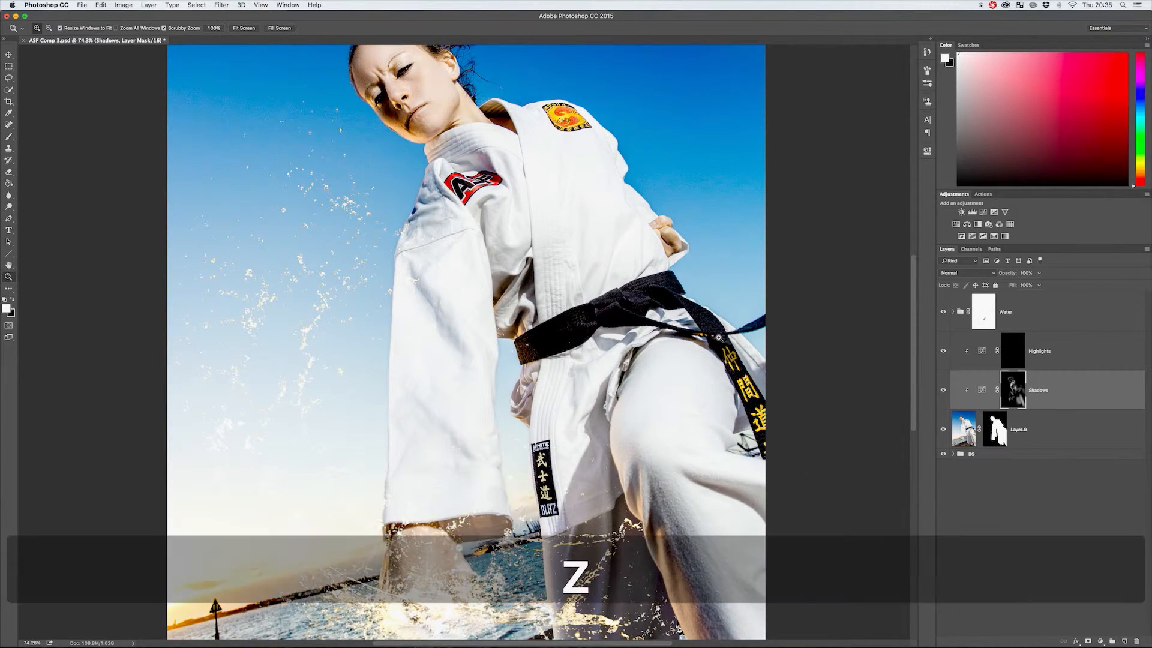
pyautogui.moveTo(765, 334); pyautogui.dragTo(715, 330)
pyautogui.press('z')
pyautogui.moveTo(559, 352); pyautogui.dragTo(600, 340)
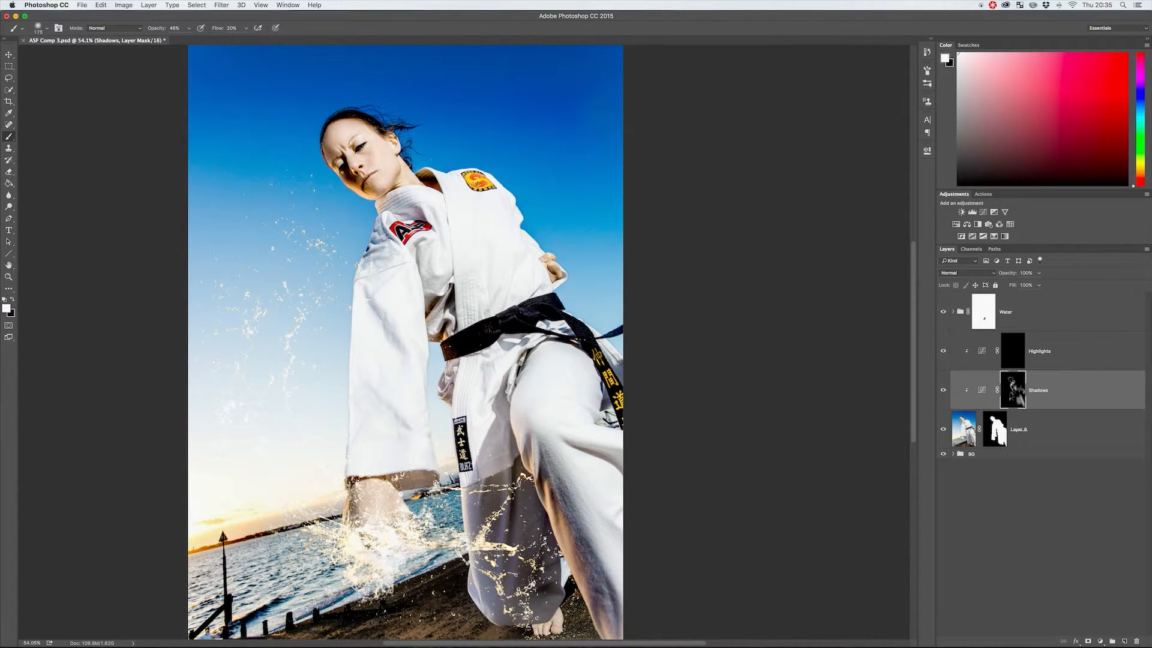
pyautogui.moveTo(532, 445); pyautogui.dragTo(561, 498)
pyautogui.moveTo(508, 504)
pyautogui.mouseDown()
pyautogui.moveTo(521, 492)
pyautogui.moveTo(534, 528)
pyautogui.moveTo(551, 600)
pyautogui.moveTo(540, 612)
pyautogui.mouseUp()
pyautogui.moveTo(519, 544)
pyautogui.mouseDown()
pyautogui.moveTo(514, 591)
pyautogui.moveTo(504, 516)
pyautogui.mouseUp()
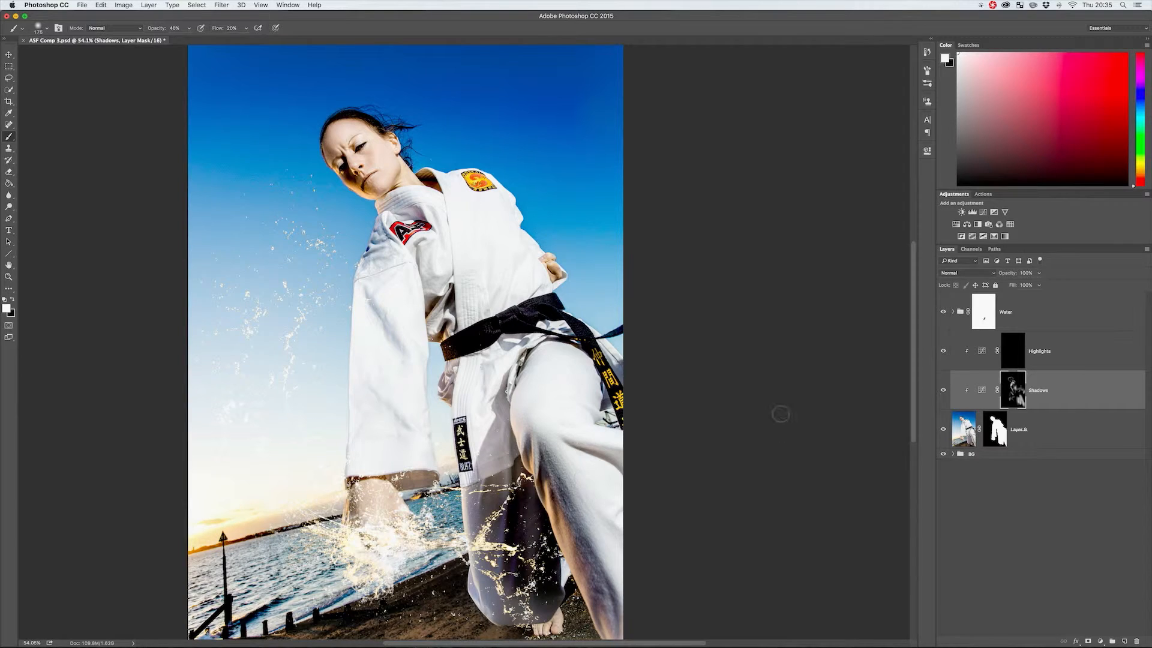
# Paint black over the rear trouser leg in the Shadows mask to reduce its darkening.
pyautogui.press('x')
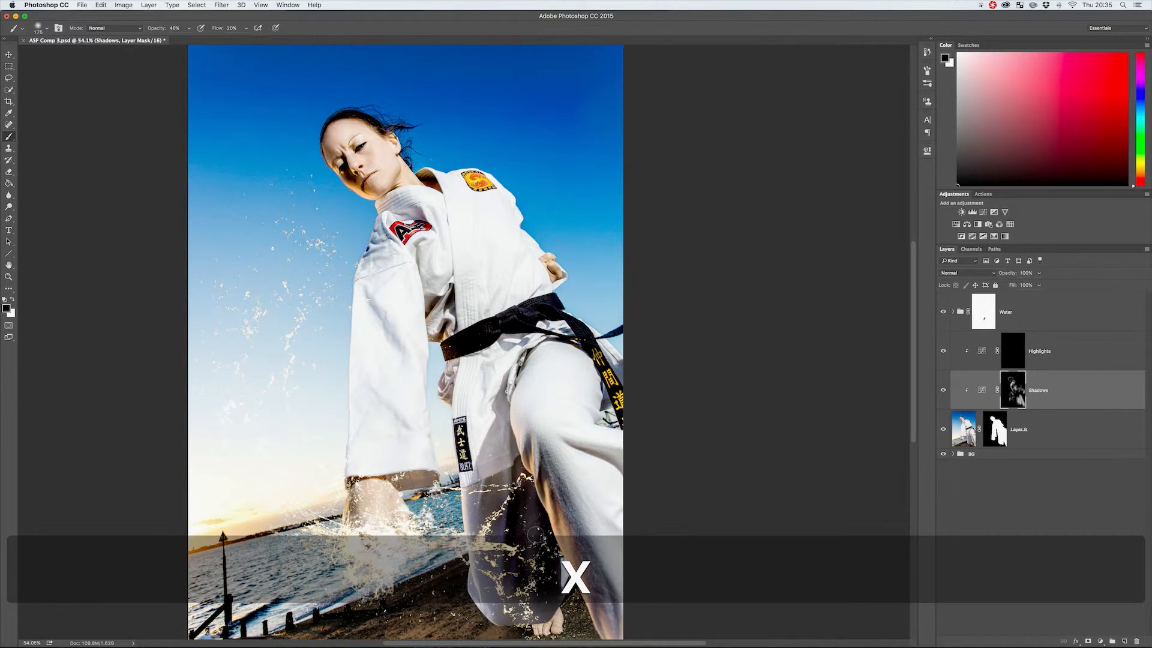
pyautogui.press('space')
pyautogui.moveTo(518, 492)
pyautogui.mouseDown()
pyautogui.moveTo(538, 600)
pyautogui.moveTo(543, 558)
pyautogui.moveTo(547, 585)
pyautogui.moveTo(530, 497)
pyautogui.mouseUp()
# Repaint the rear trouser leg's shadows in white with the brush opacity lowered to 30%.
pyautogui.press('x')
pyautogui.press('2')
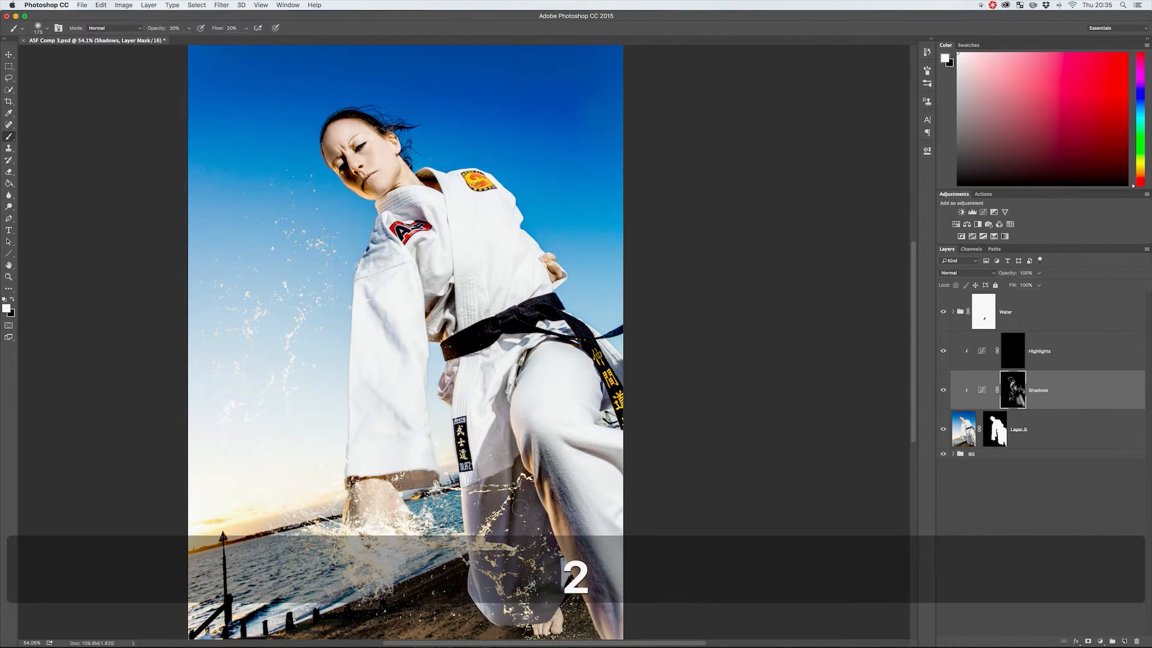
pyautogui.press('3')
pyautogui.press('space')
pyautogui.moveTo(528, 493)
pyautogui.mouseDown()
pyautogui.moveTo(535, 557)
pyautogui.moveTo(533, 521)
pyautogui.moveTo(490, 510)
pyautogui.moveTo(500, 537)
pyautogui.moveTo(503, 528)
pyautogui.mouseUp()
# Paint the figure's lit areas white into the Highlights mask, using 30% and 40% brush opacity.
pyautogui.press('3')
pyautogui.click(1013, 348)
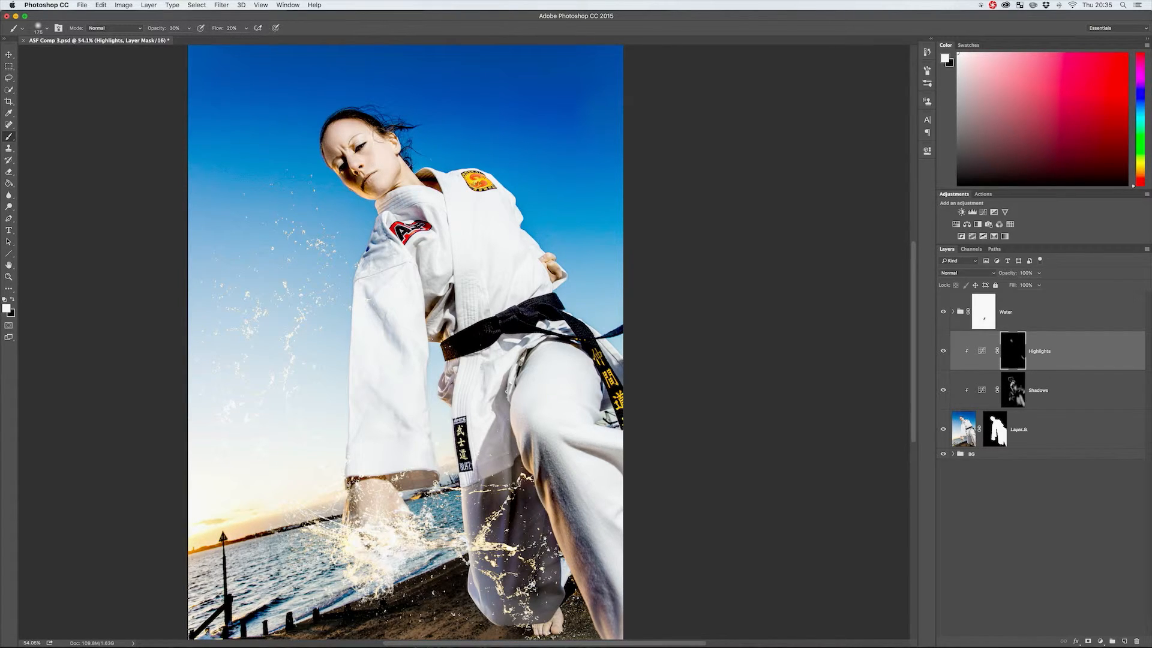
pyautogui.press('3')
pyautogui.press('4')
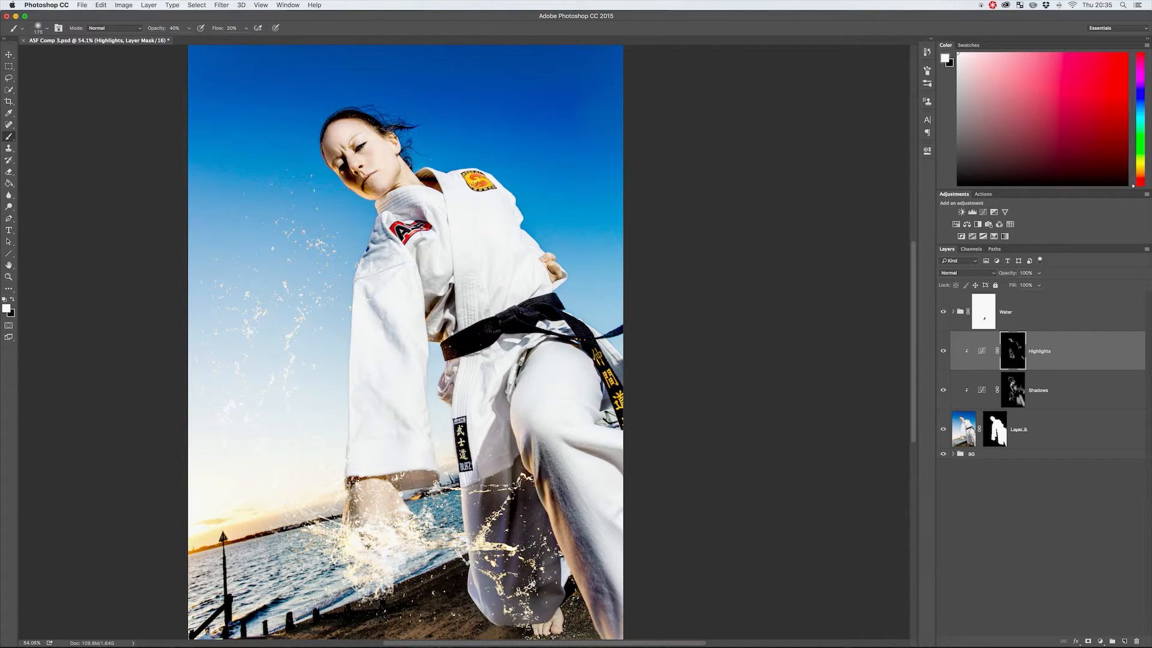
# Compare the figure with and without the Highlights and Shadows layers, leaving both visible, and view the whole image.
pyautogui.click(945, 402)
pyautogui.click(943, 390)
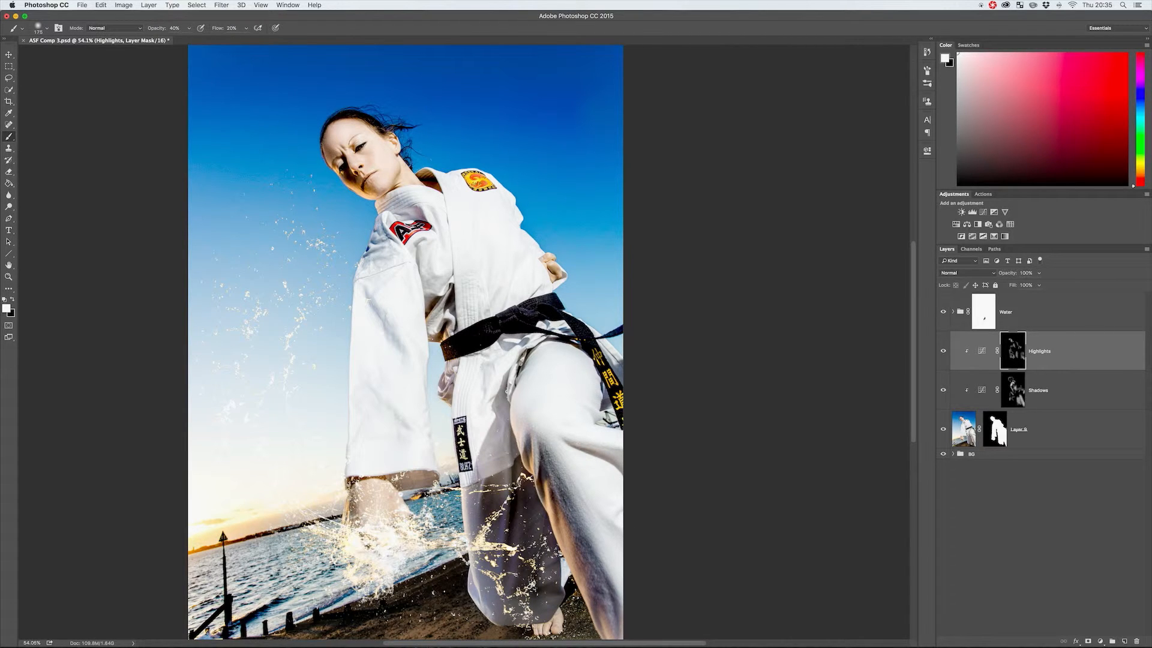
pyautogui.press('z')
pyautogui.moveTo(543, 292); pyautogui.dragTo(531, 292)
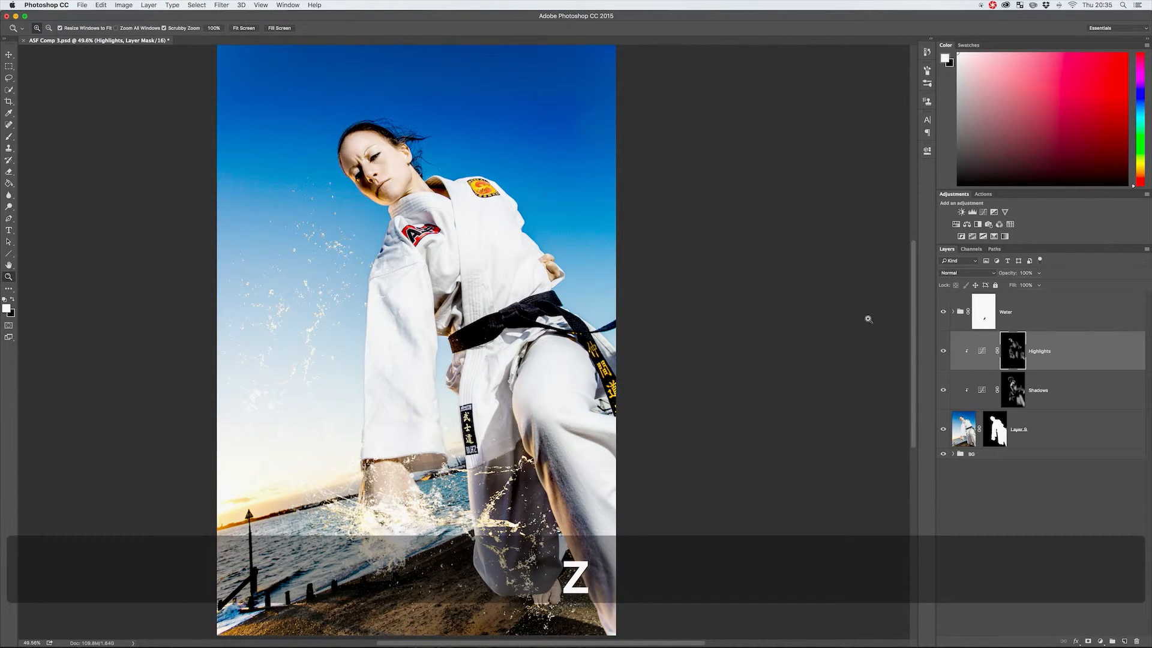
# Fine-tune the midtone point on the Highlights layer's Curves adjustment and put the adjustment's settings away.
pyautogui.press('b')
pyautogui.press('x')
pyautogui.doubleClick(982, 351)
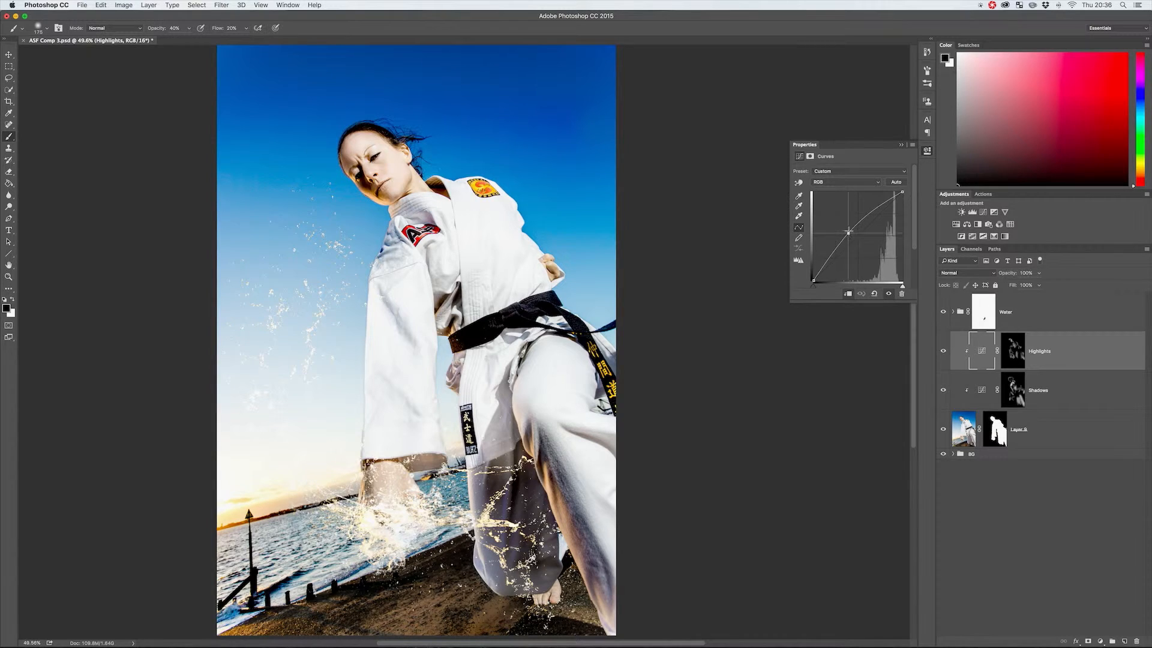
pyautogui.moveTo(848, 232)
pyautogui.mouseDown()
pyautogui.moveTo(860, 243)
pyautogui.moveTo(852, 228)
pyautogui.mouseUp()
pyautogui.click(927, 150)
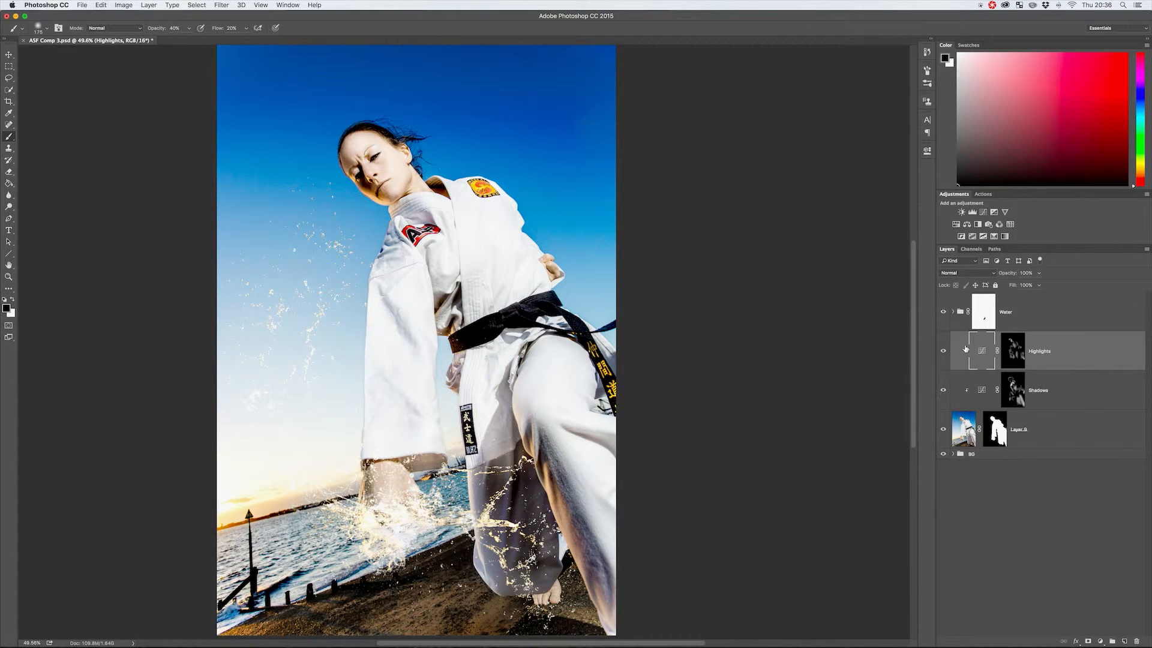
# Group the Highlights and Shadows layers, hide that group, and make the figure's layer active.
pyautogui.click(945, 352)
pyautogui.click(945, 352)
pyautogui.click(945, 389)
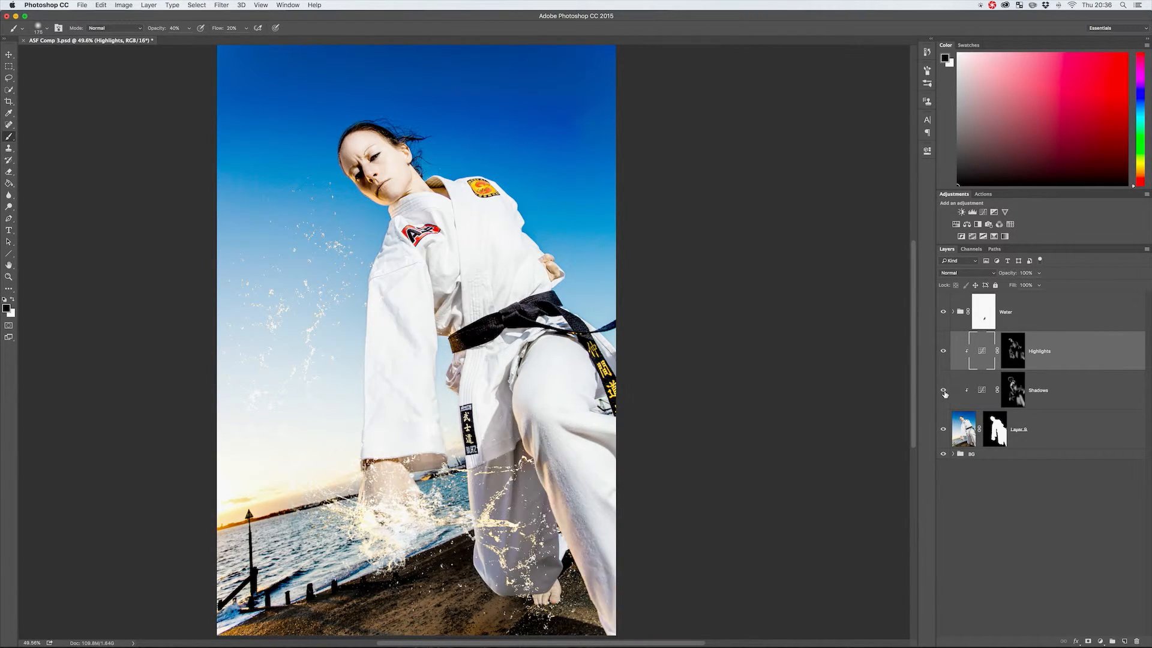
pyautogui.click(980, 391)
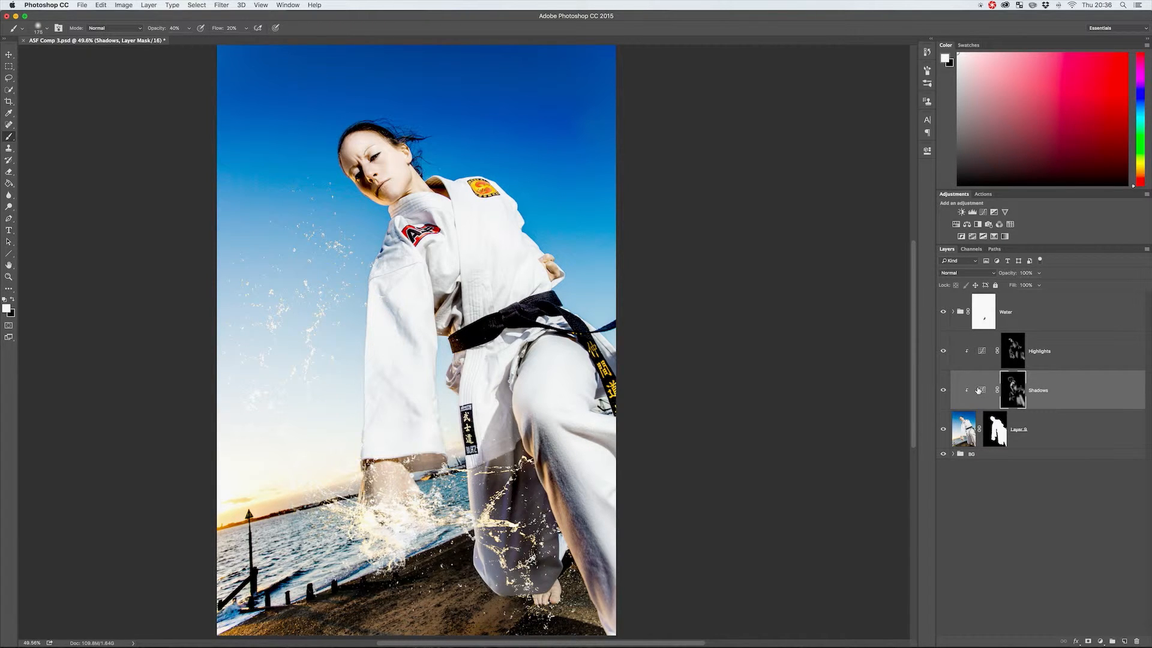
pyautogui.keyDown('shift'); pyautogui.click(948, 352); pyautogui.keyUp('shift')
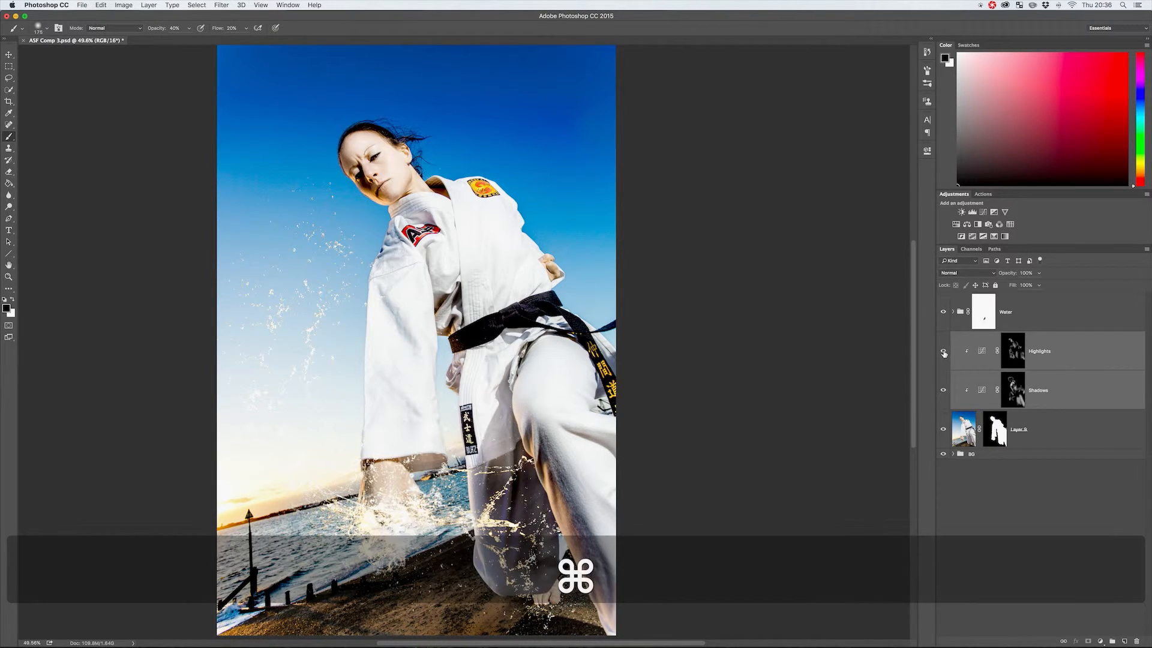
pyautogui.press('super+g')
pyautogui.click(1014, 359)
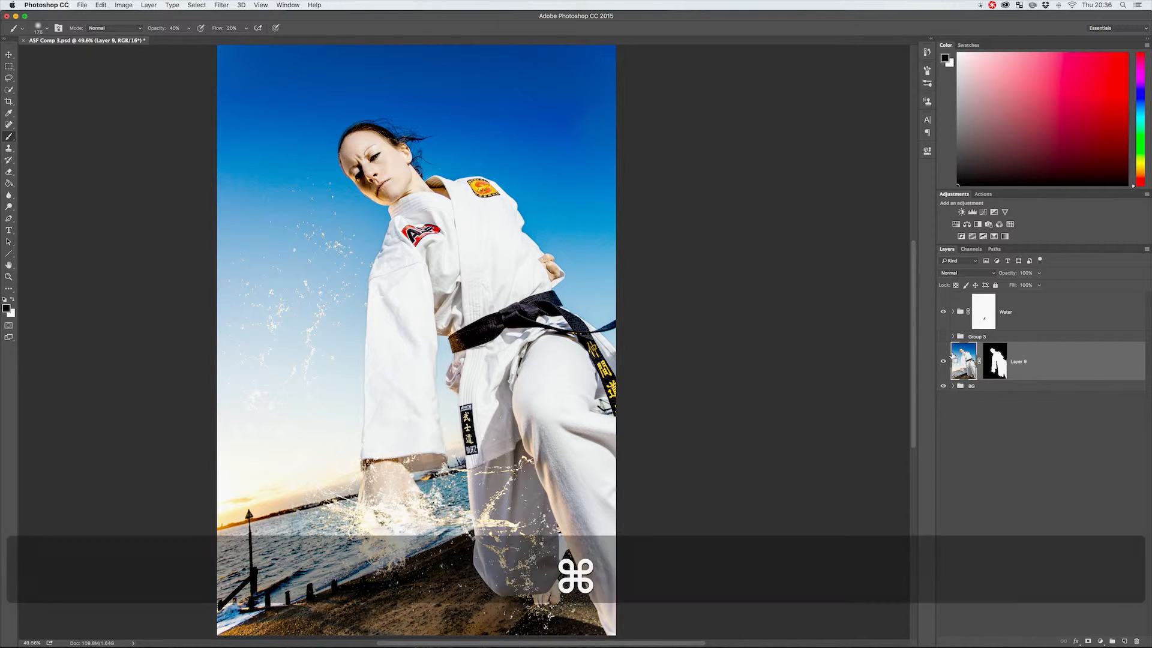
# Add a new Overlay layer filled with 50% gray above the figure and clip it to the figure's layer.
pyautogui.press('shift+super+n')
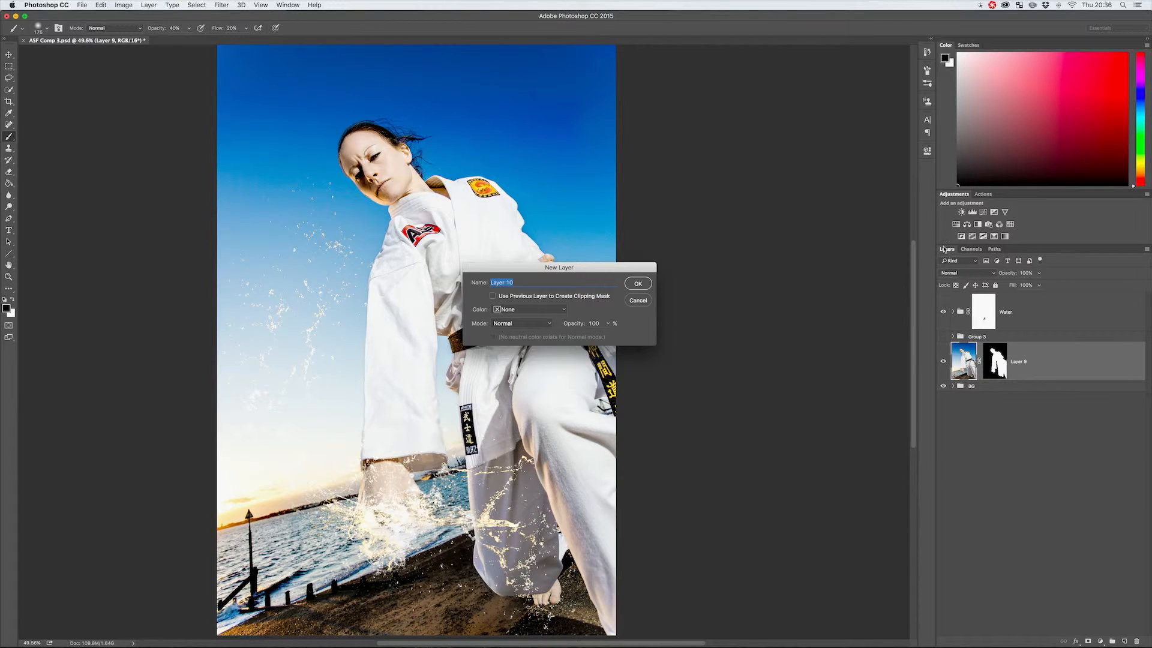
pyautogui.click(516, 326)
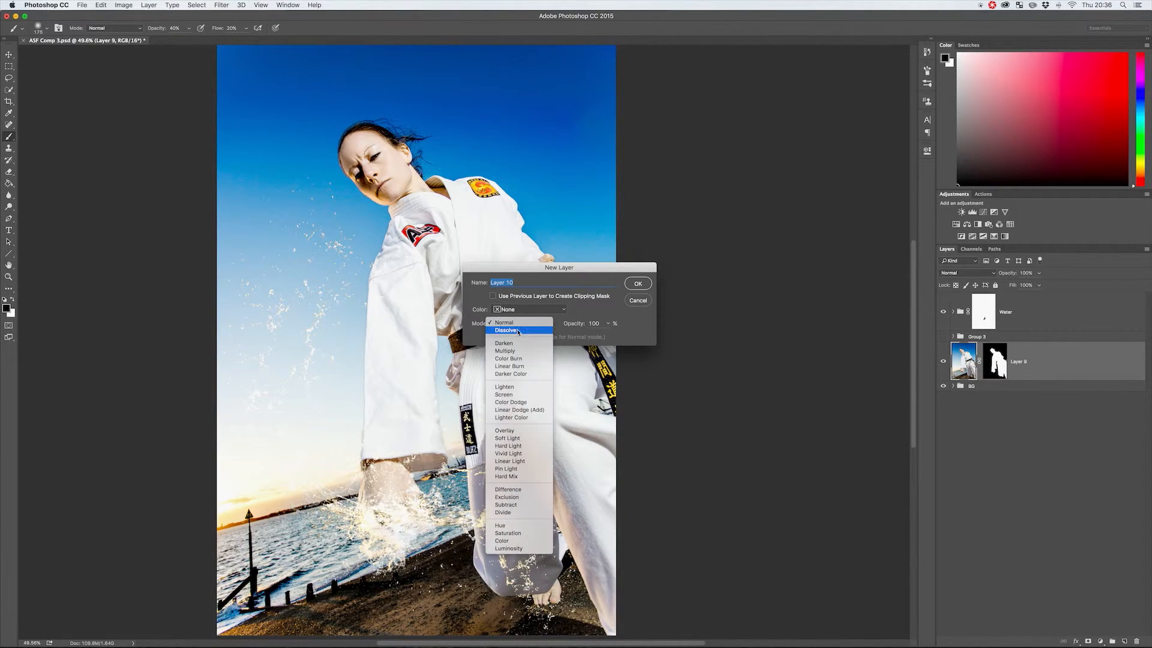
pyautogui.click(534, 431)
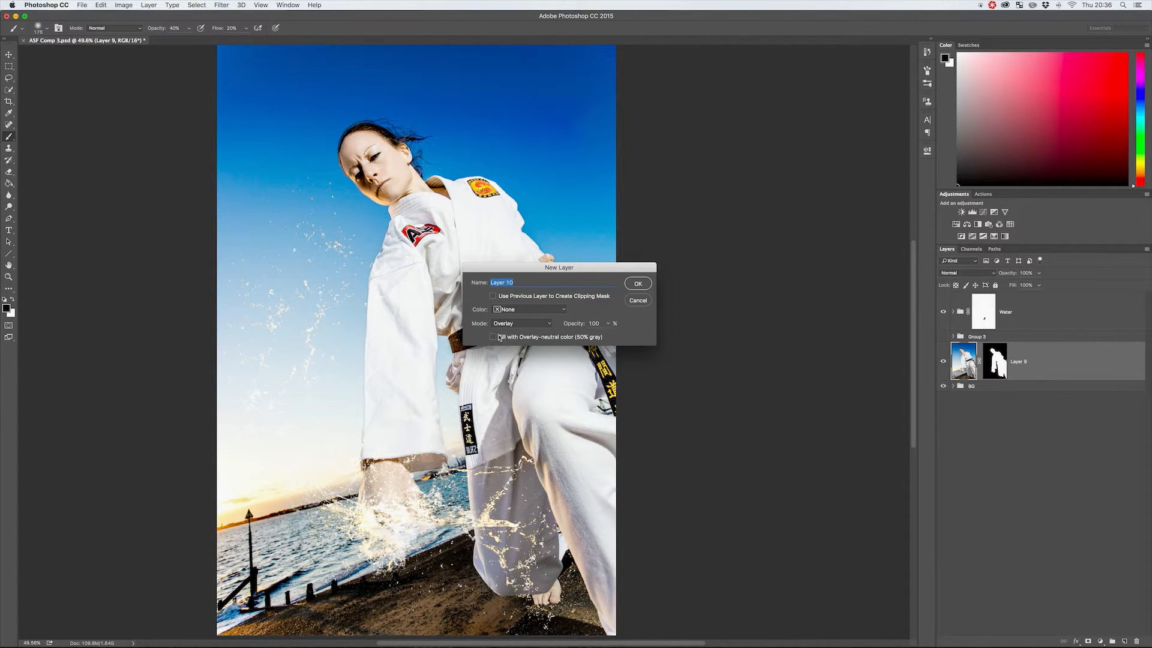
pyautogui.click(638, 284)
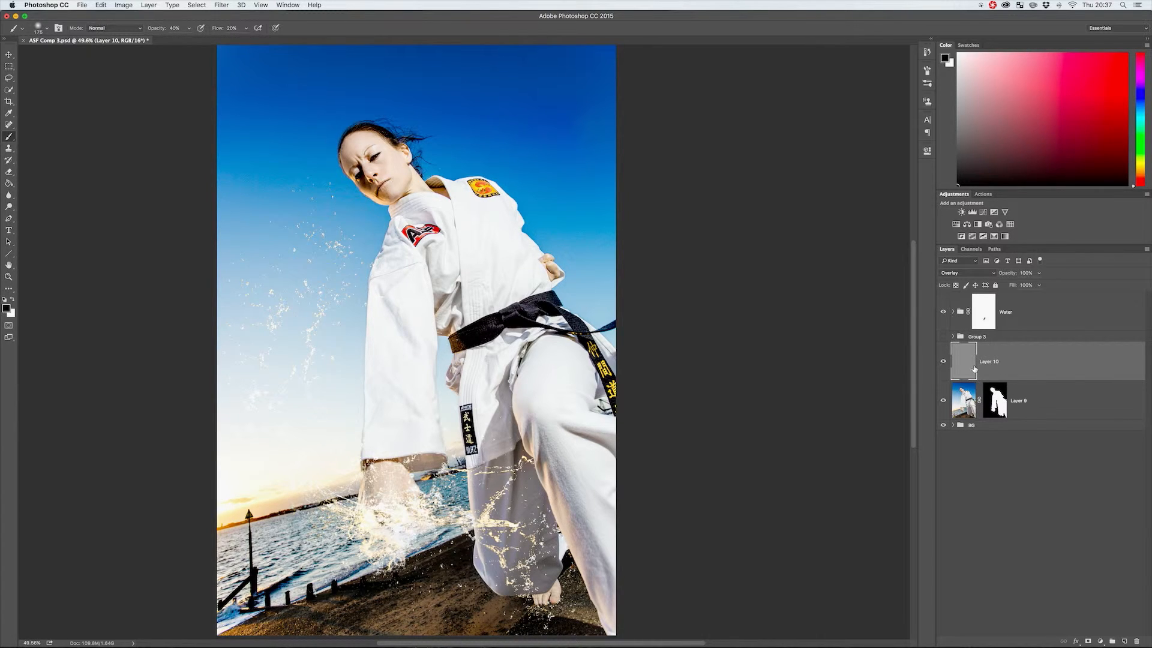
pyautogui.press('alt+super')
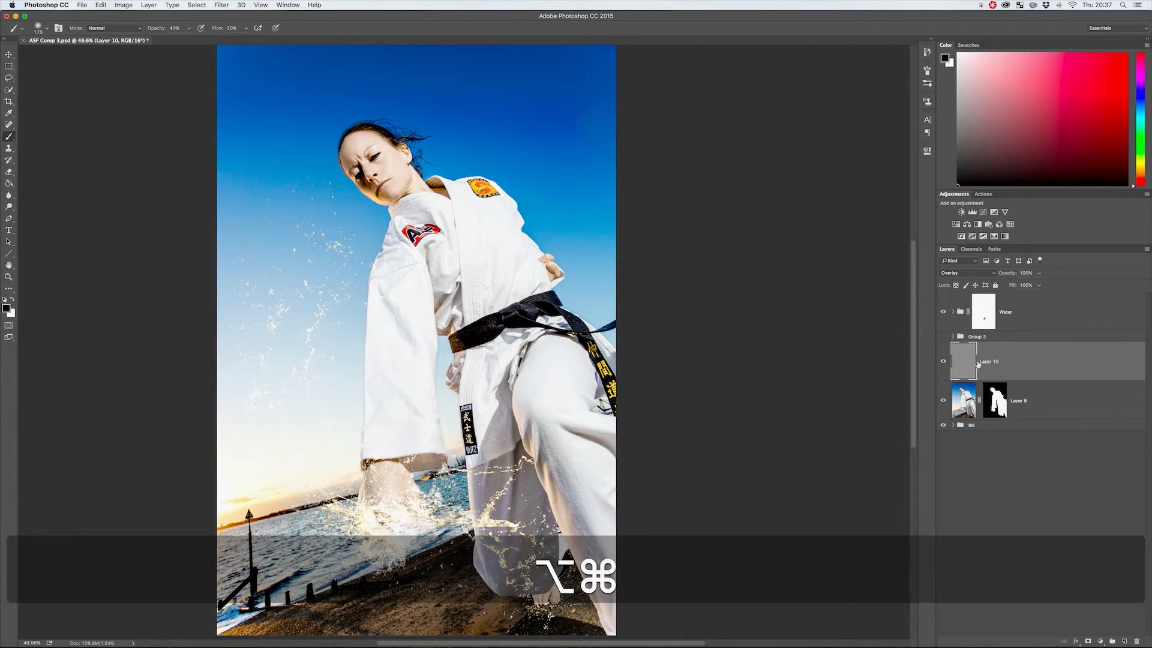
pyautogui.press('alt+super+g')
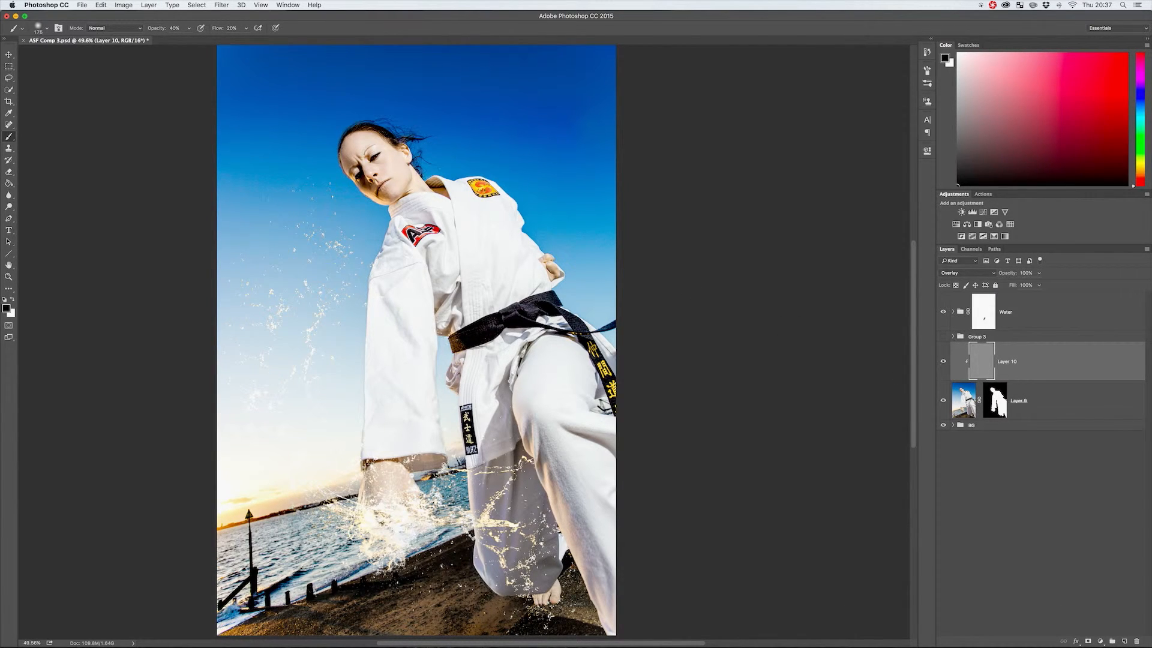
# Burn the shoulder folds and the shaded chin in black on the gray Overlay layer with a 250 px brush.
pyautogui.press(']')
pyautogui.press(']')
pyautogui.moveTo(390, 240)
pyautogui.mouseDown()
pyautogui.moveTo(393, 255)
pyautogui.moveTo(435, 246)
pyautogui.mouseUp()
pyautogui.moveTo(380, 195)
pyautogui.mouseDown()
pyautogui.moveTo(350, 143)
pyautogui.moveTo(363, 199)
pyautogui.mouseUp()
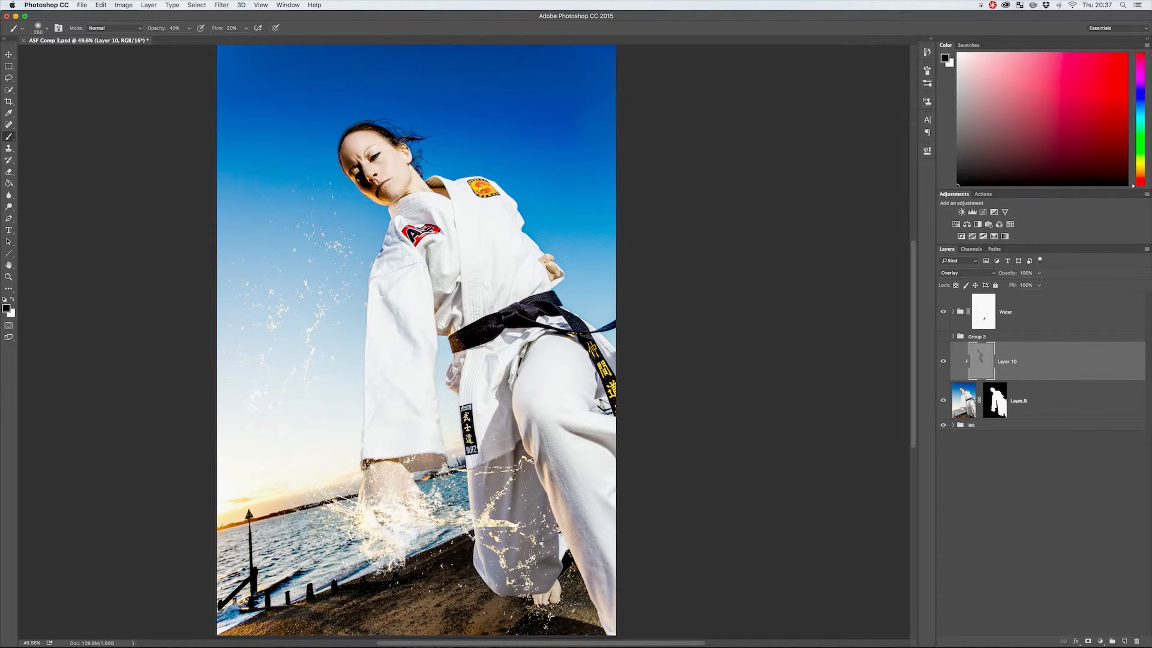
# Dodge the lit side of the face and the forehead in white with a smaller brush.
pyautogui.press('x')
pyautogui.press('[')
pyautogui.moveTo(355, 171); pyautogui.dragTo(344, 152)
pyautogui.press('x')
pyautogui.press('x')
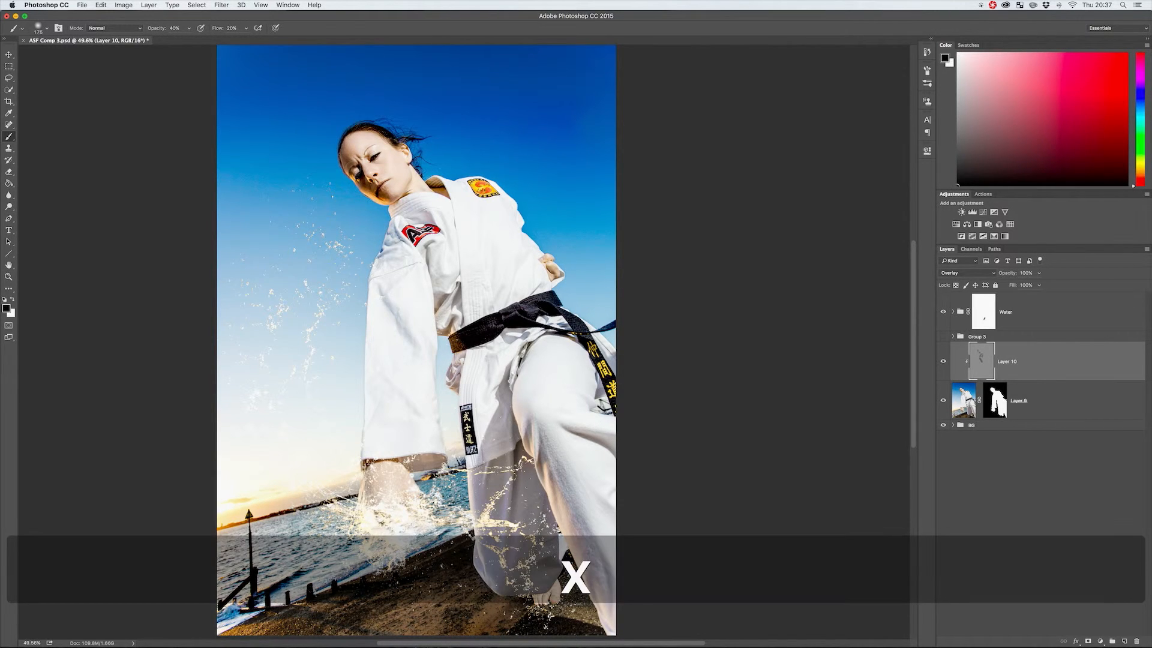
pyautogui.press('x')
pyautogui.press('x')
pyautogui.moveTo(352, 145); pyautogui.dragTo(388, 138)
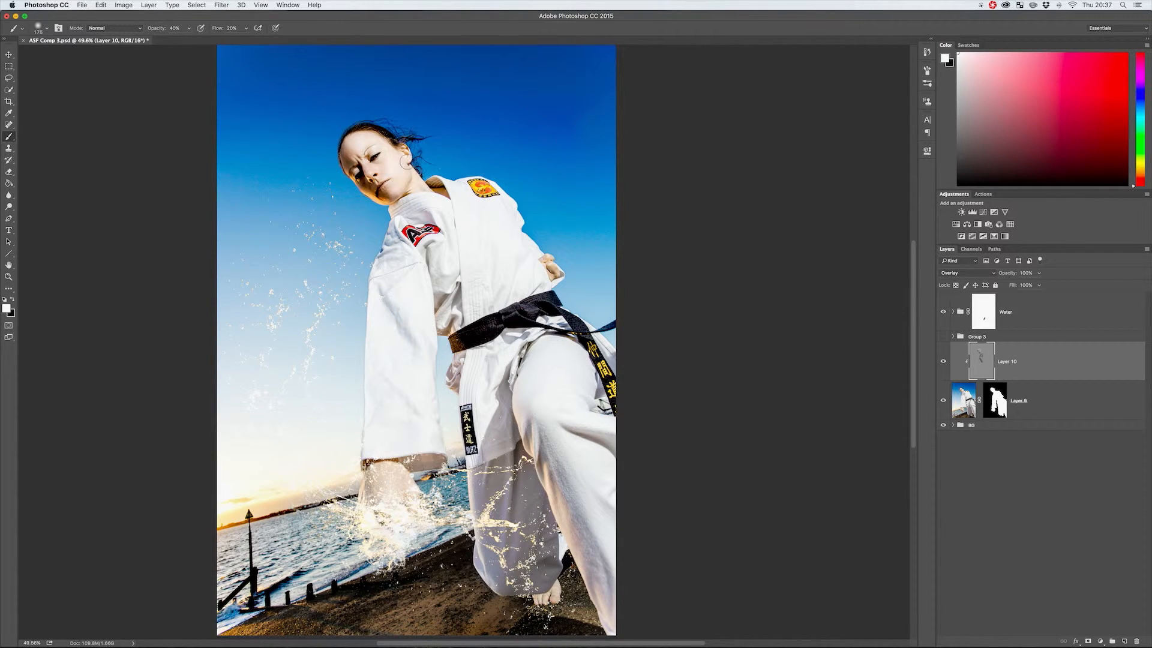
pyautogui.press('x')
# Paint the sleeve and jacket folds alternately in black and white, and darken the area along the belt.
pyautogui.press('z')
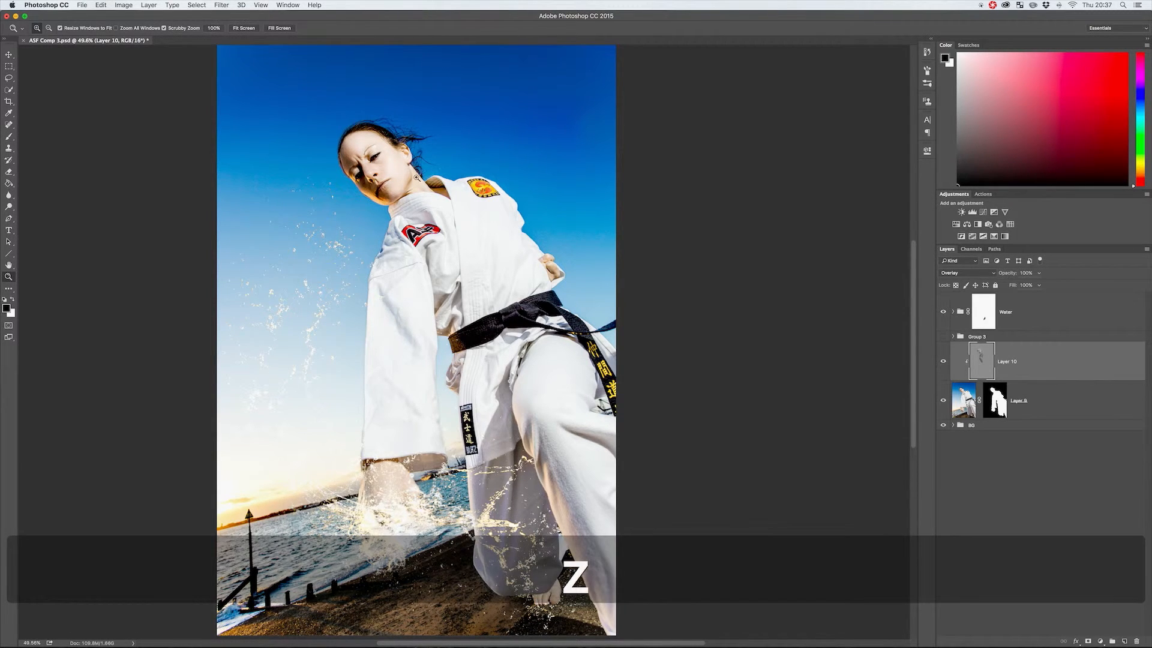
pyautogui.moveTo(462, 177); pyautogui.dragTo(463, 177)
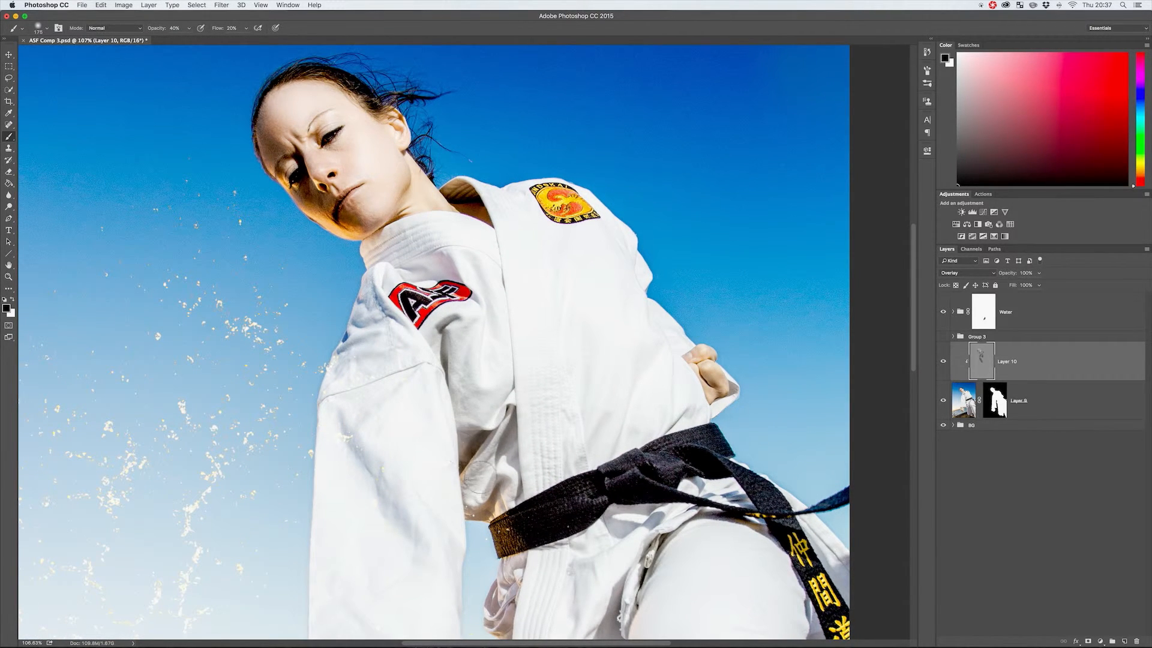
pyautogui.press('x')
pyautogui.press('x')
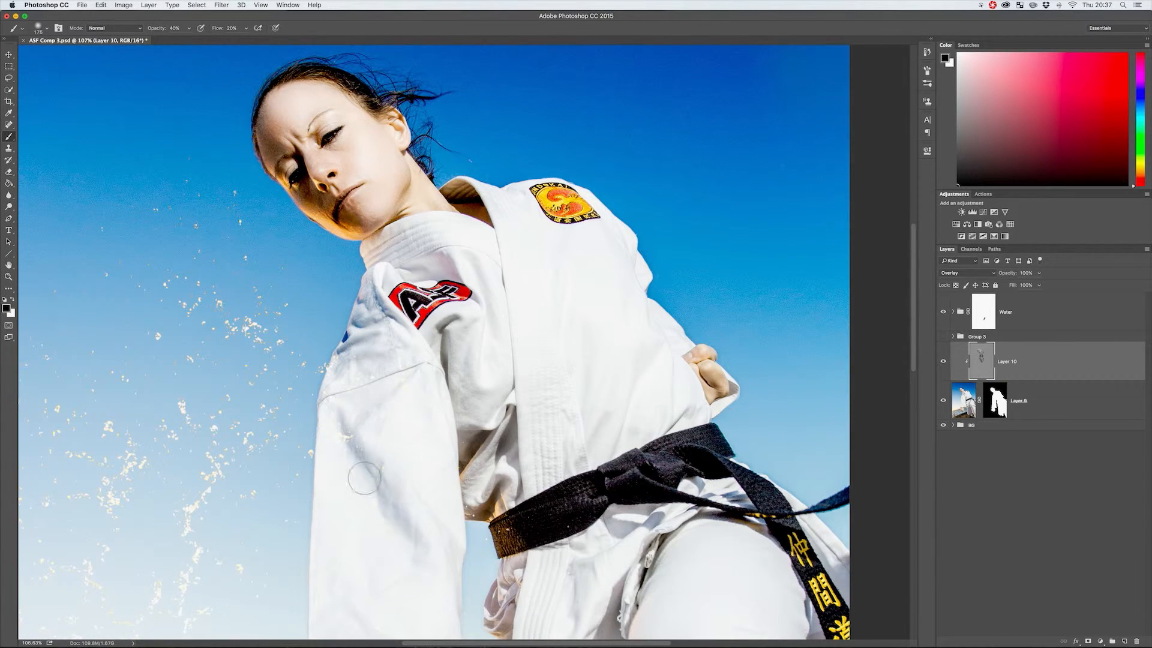
pyautogui.press('x')
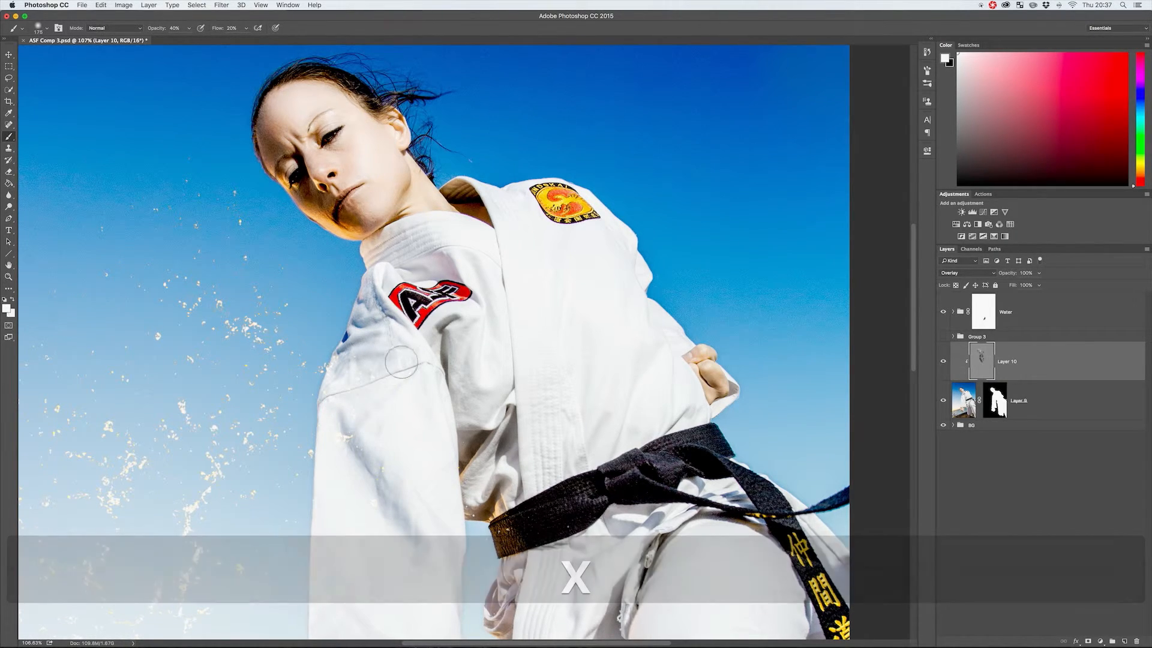
pyautogui.press('x')
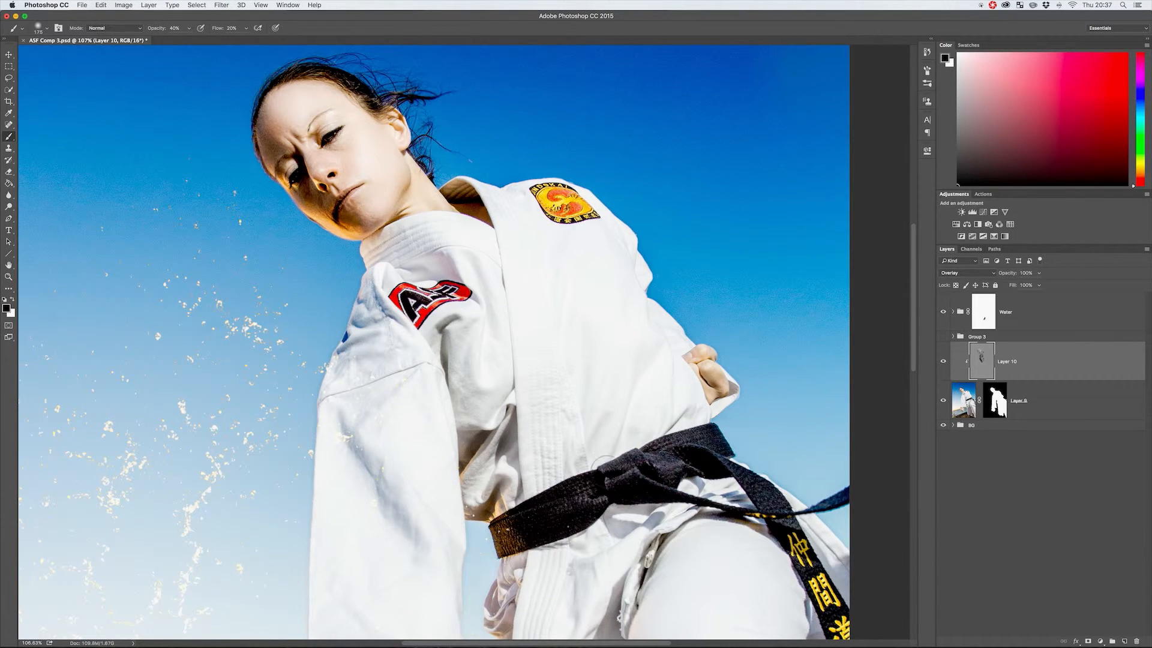
pyautogui.moveTo(659, 485)
pyautogui.mouseDown()
pyautogui.moveTo(636, 462)
pyautogui.moveTo(608, 492)
pyautogui.moveTo(537, 510)
pyautogui.moveTo(519, 528)
pyautogui.mouseUp()
pyautogui.press('x')
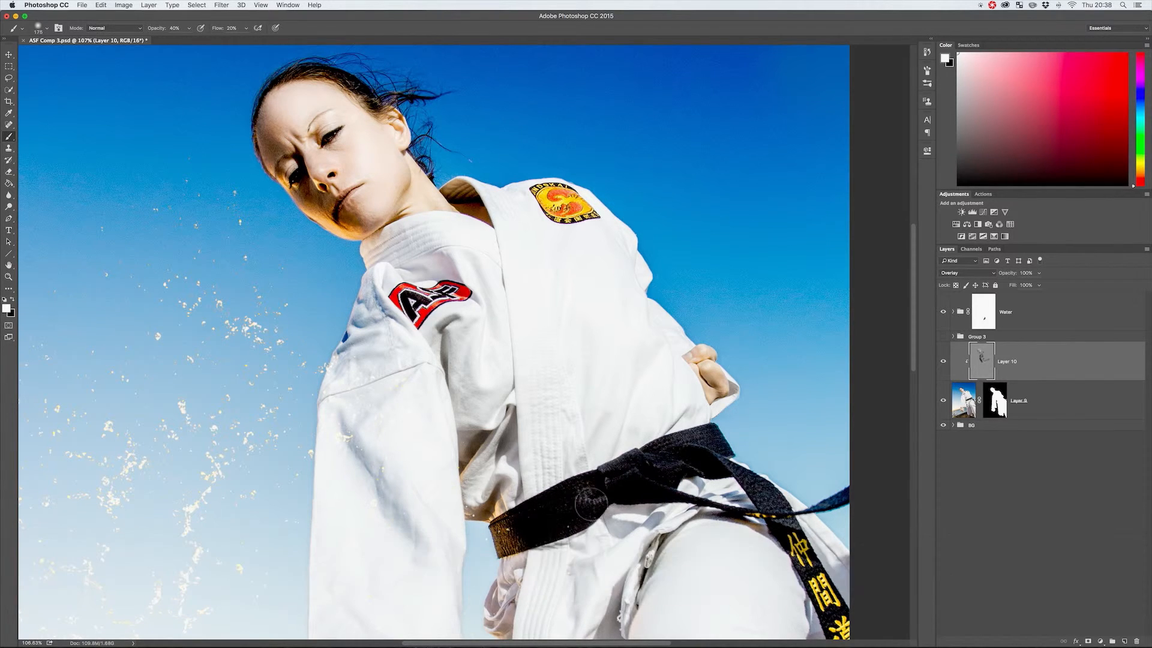
# Burn the shadows of the lower jacket and front trouser leg in black, and dodge the neighbouring lit folds in white.
pyautogui.press('x')
pyautogui.press('space')
pyautogui.moveTo(781, 523); pyautogui.dragTo(686, 415)
pyautogui.moveTo(750, 393)
pyautogui.mouseDown()
pyautogui.moveTo(672, 414)
pyautogui.moveTo(576, 399)
pyautogui.moveTo(666, 414)
pyautogui.moveTo(647, 396)
pyautogui.moveTo(581, 379)
pyautogui.moveTo(538, 413)
pyautogui.moveTo(557, 413)
pyautogui.mouseUp()
pyautogui.moveTo(747, 535)
pyautogui.mouseDown()
pyautogui.moveTo(725, 529)
pyautogui.moveTo(722, 514)
pyautogui.moveTo(732, 446)
pyautogui.mouseUp()
pyautogui.press('x')
pyautogui.moveTo(500, 597)
pyautogui.mouseDown()
pyautogui.moveTo(467, 393)
pyautogui.moveTo(447, 474)
pyautogui.moveTo(483, 576)
pyautogui.moveTo(456, 591)
pyautogui.mouseUp()
pyautogui.press('x')
pyautogui.press('super+minus')
pyautogui.press('super+minus')
pyautogui.press('super+minus')
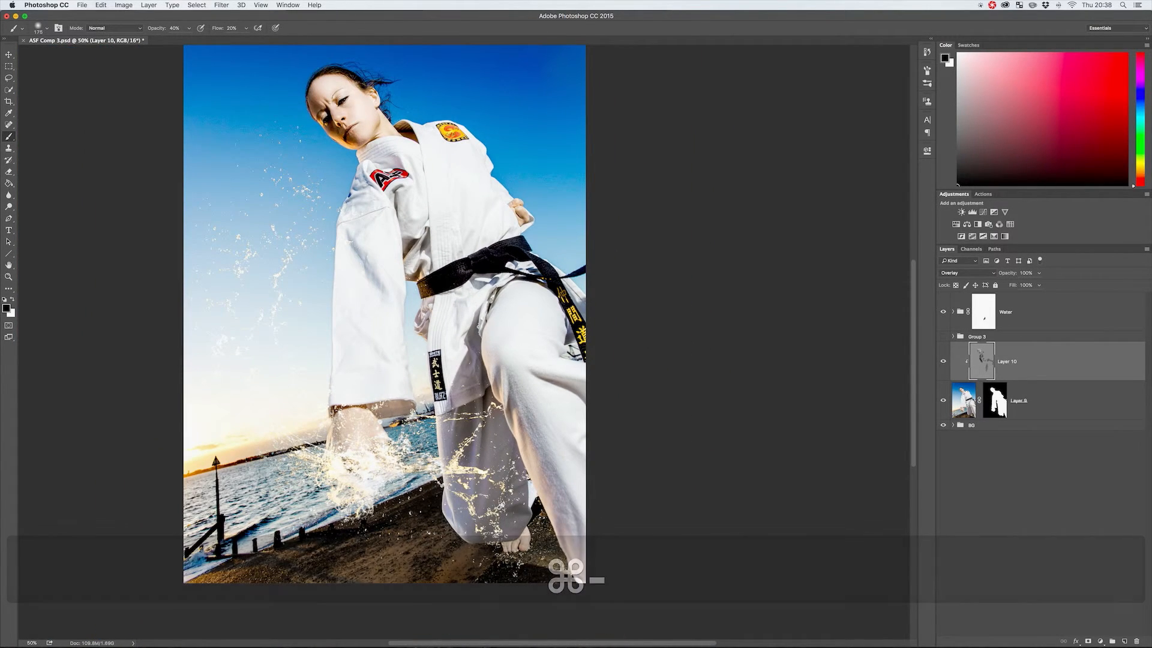
# Darken the shadow areas of the rear trouser leg with black strokes on the Overlay layer.
pyautogui.moveTo(446, 420)
pyautogui.mouseDown()
pyautogui.moveTo(452, 481)
pyautogui.moveTo(477, 414)
pyautogui.moveTo(505, 516)
pyautogui.moveTo(518, 459)
pyautogui.moveTo(487, 519)
pyautogui.moveTo(501, 427)
pyautogui.mouseUp()
pyautogui.moveTo(469, 528); pyautogui.dragTo(452, 495)
pyautogui.moveTo(471, 537); pyautogui.dragTo(469, 520)
# Dodge the upper rear trouser leg in white, undoing one stroke and repainting the lit folds beside the knee.
pyautogui.press('x')
pyautogui.moveTo(467, 416); pyautogui.dragTo(478, 396)
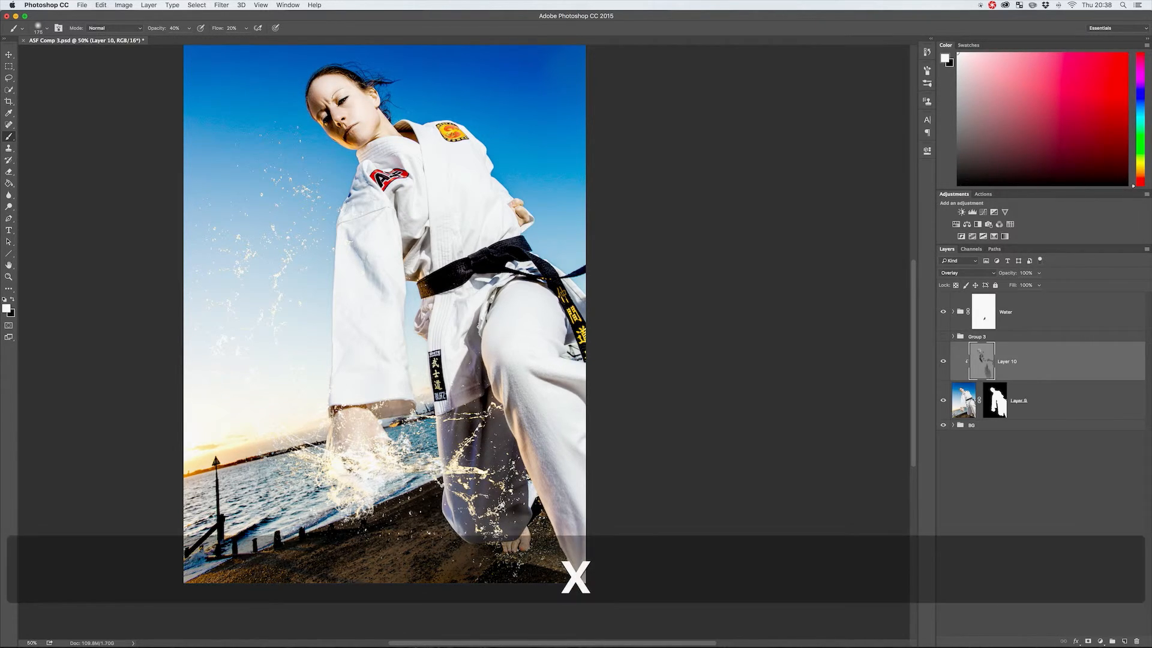
pyautogui.moveTo(470, 468); pyautogui.dragTo(480, 360)
pyautogui.moveTo(485, 405); pyautogui.dragTo(490, 453)
pyautogui.press('super+z')
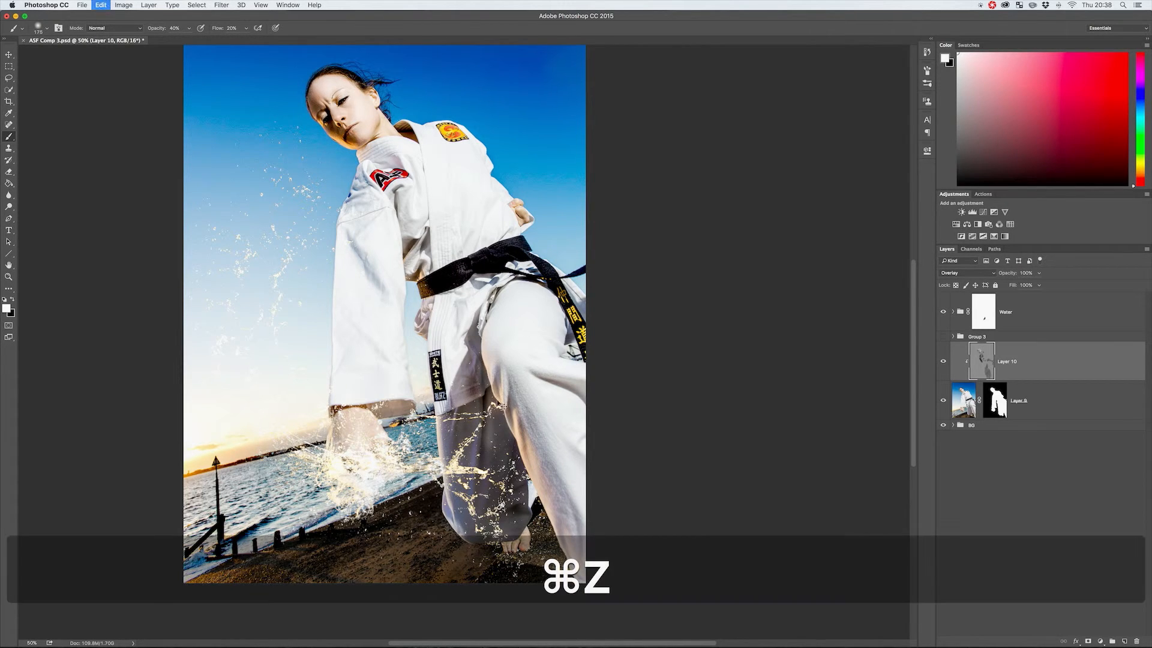
pyautogui.moveTo(473, 384); pyautogui.dragTo(487, 429)
pyautogui.press('x')
pyautogui.press('x')
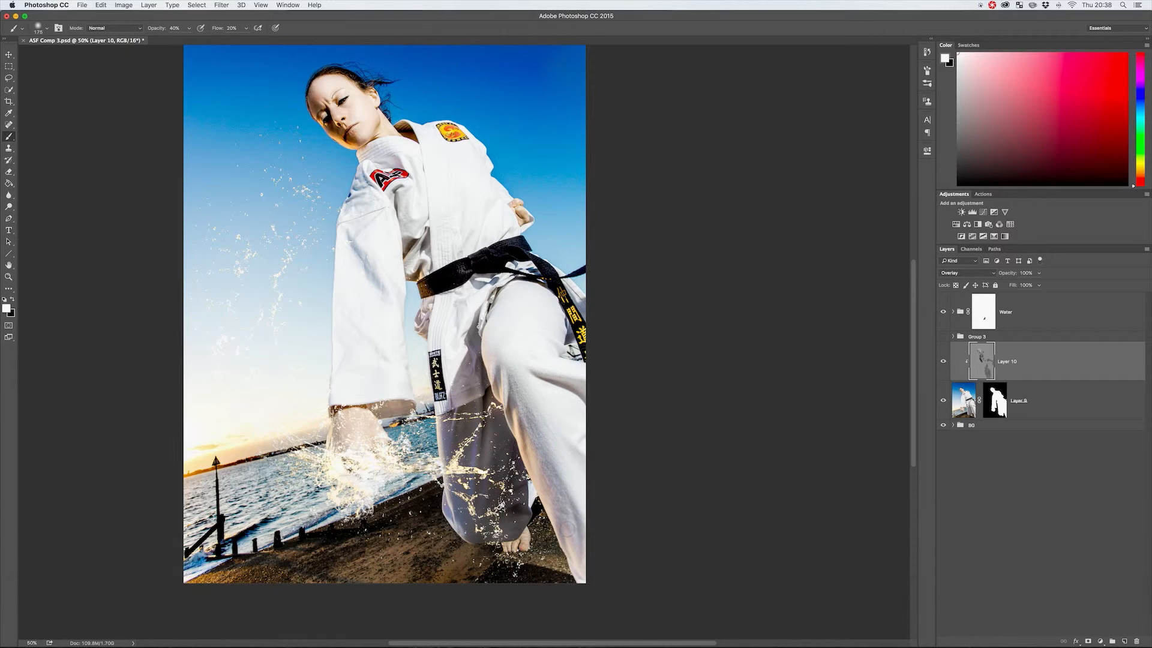
# Enlarge the brush to 400 px and burn the underside of the front trouser leg in black.
pyautogui.press(']')
pyautogui.press(']')
pyautogui.press(']')
pyautogui.press(']')
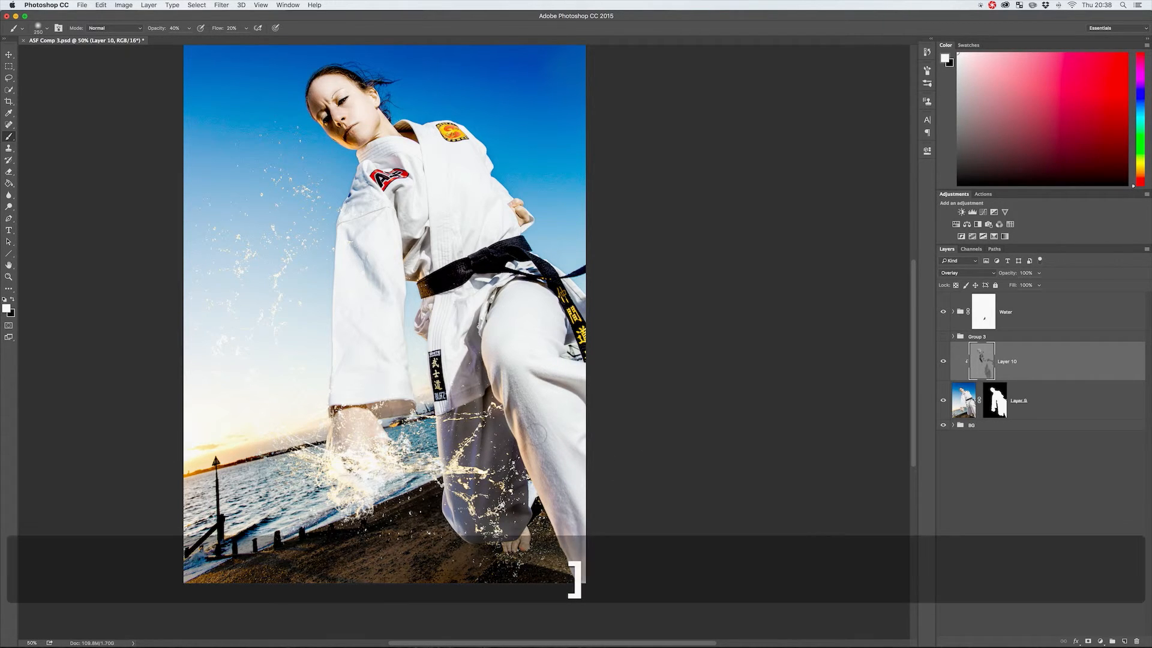
pyautogui.press('x')
pyautogui.moveTo(501, 377)
pyautogui.mouseDown()
pyautogui.moveTo(567, 540)
pyautogui.moveTo(576, 531)
pyautogui.mouseUp()
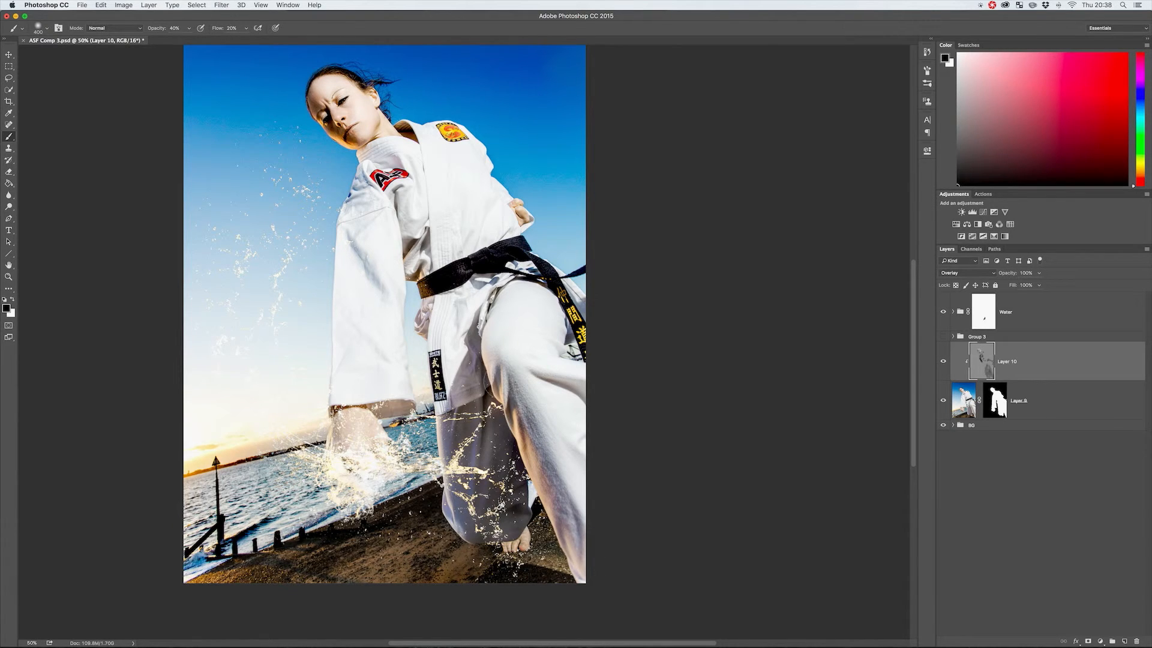
# Reduce the brush to 125 px and burn the folds beside the knee and the sleeve cuff above the fist in black.
pyautogui.press('x')
pyautogui.press('[')
pyautogui.press('[')
pyautogui.press('[')
pyautogui.press('[')
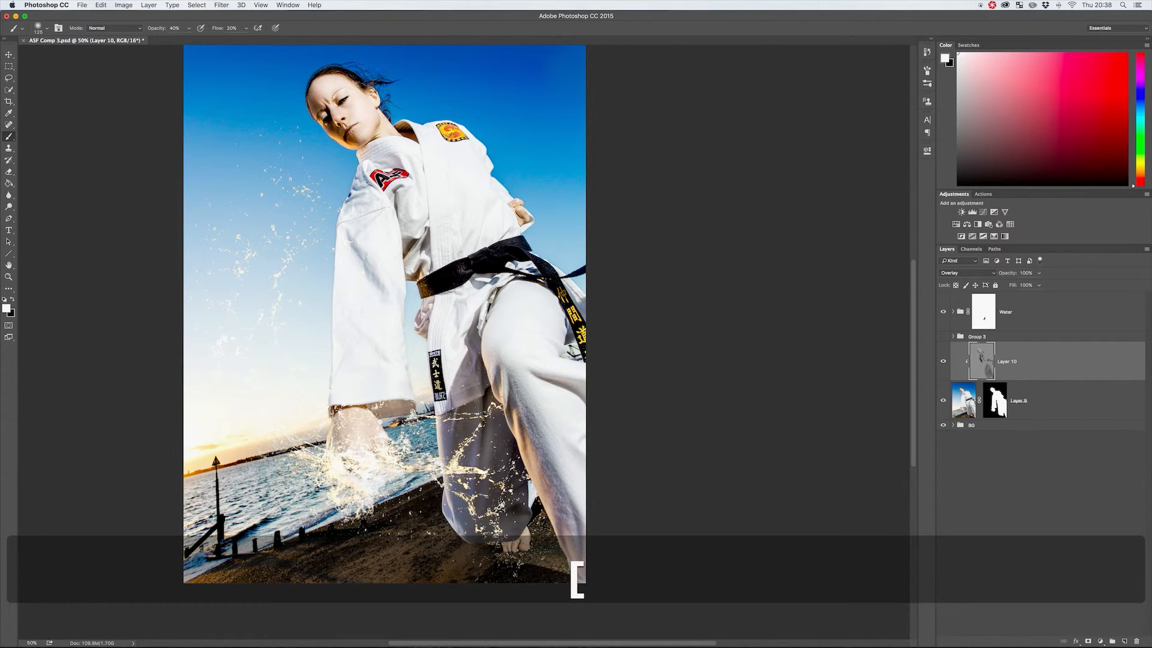
pyautogui.press('x')
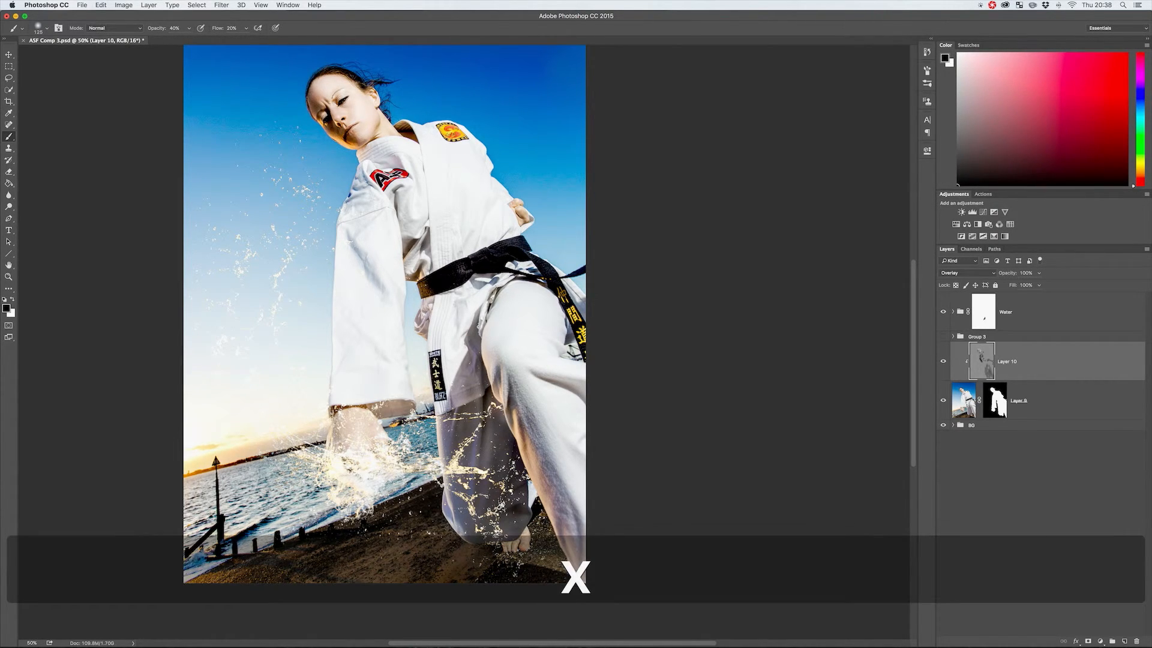
pyautogui.press('x')
pyautogui.press('x')
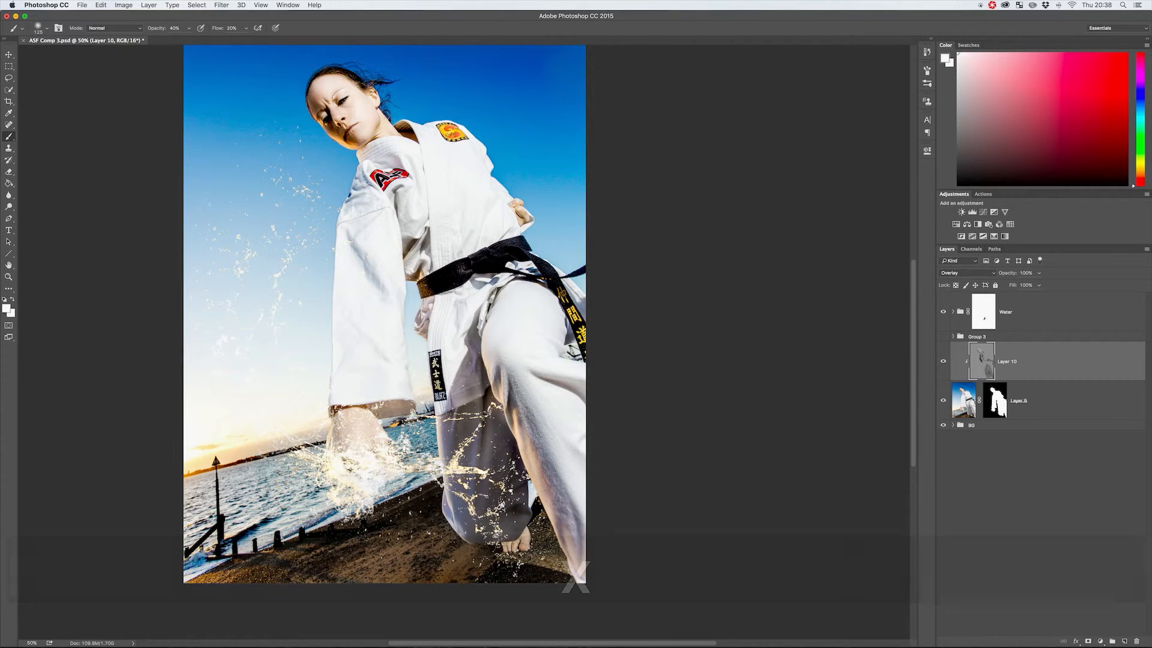
pyautogui.press('x')
pyautogui.press('x')
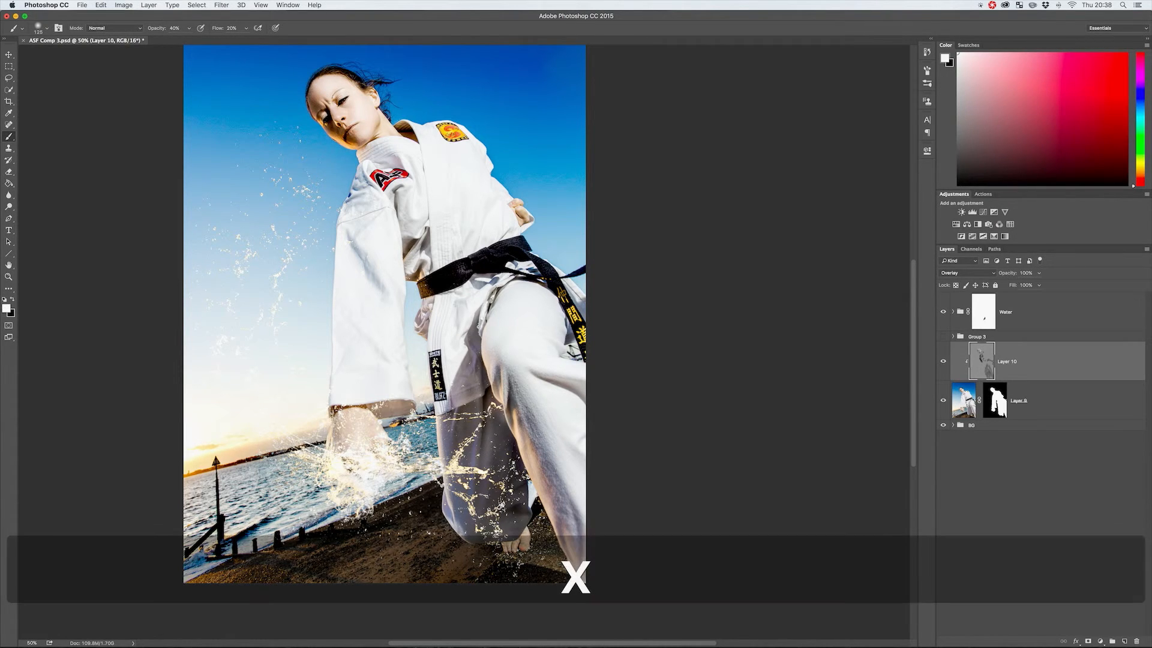
pyautogui.press('x')
pyautogui.moveTo(497, 363)
pyautogui.mouseDown()
pyautogui.moveTo(499, 350)
pyautogui.moveTo(471, 356)
pyautogui.moveTo(475, 377)
pyautogui.moveTo(453, 399)
pyautogui.mouseUp()
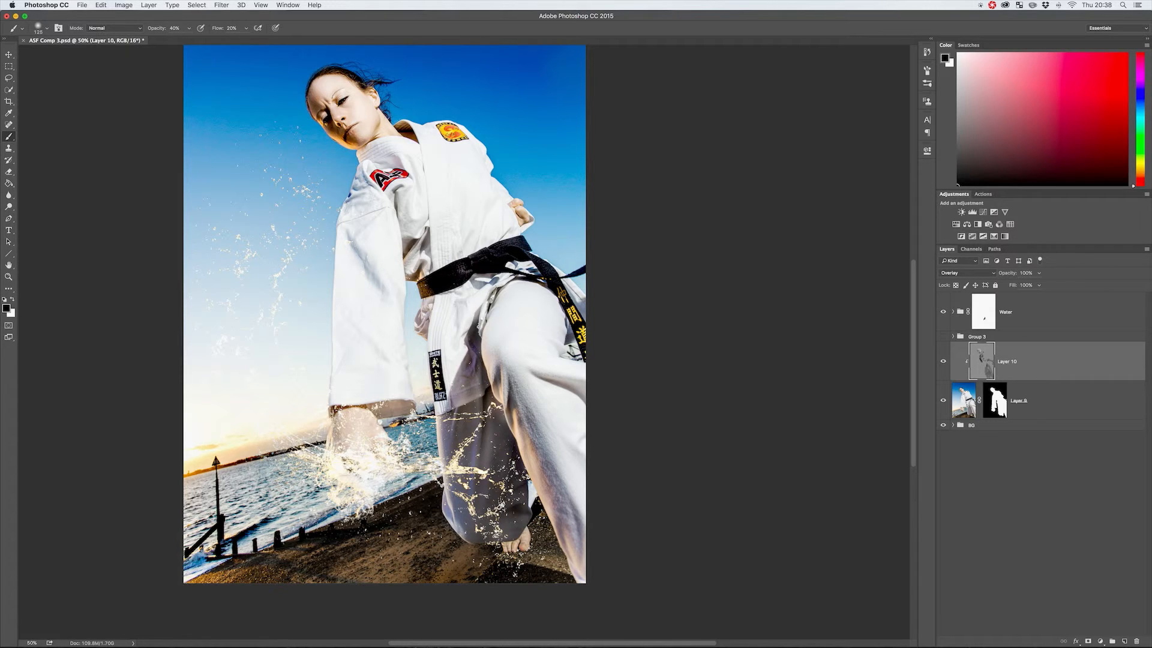
pyautogui.moveTo(393, 420)
pyautogui.mouseDown()
pyautogui.moveTo(387, 408)
pyautogui.moveTo(364, 411)
pyautogui.mouseUp()
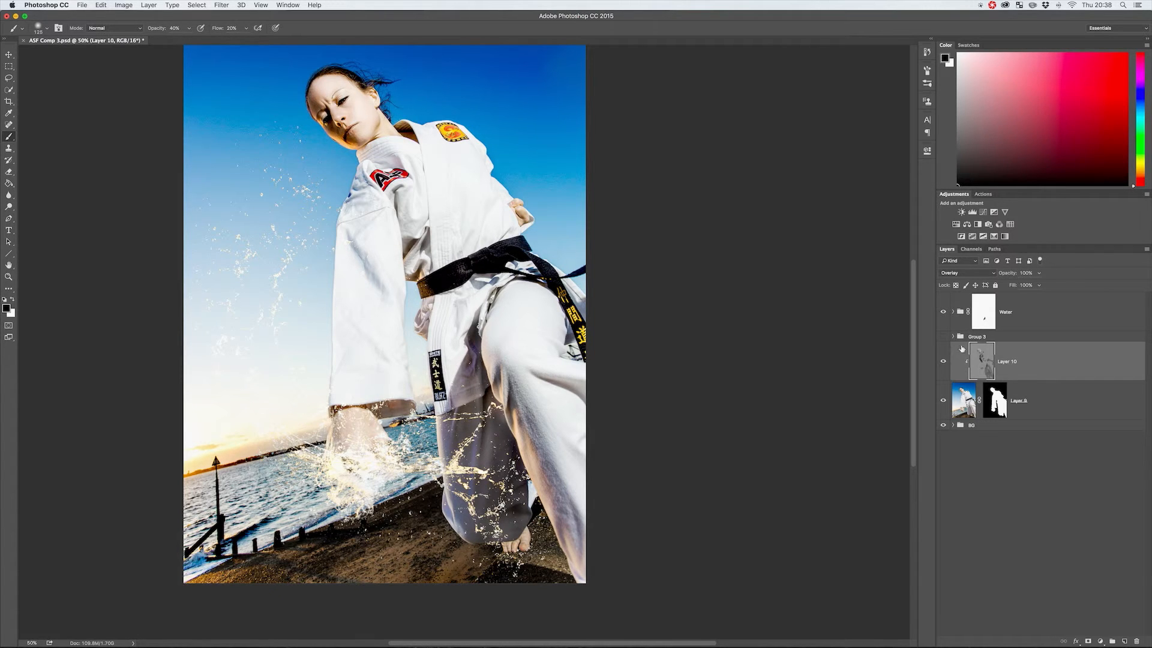
# Compare the figure with and without the gray Overlay layer, leave it visible, and switch the painting colour to white.
pyautogui.click(943, 363)
pyautogui.click(943, 363)
pyautogui.click(943, 368)
pyautogui.click(944, 369)
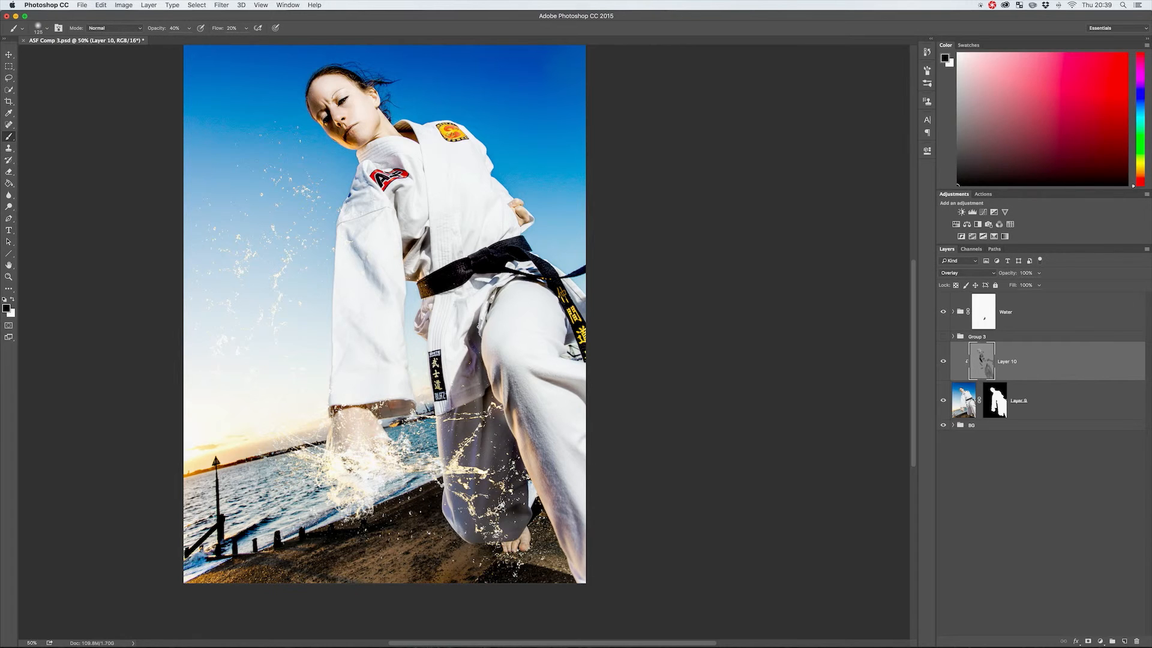
pyautogui.press('x')
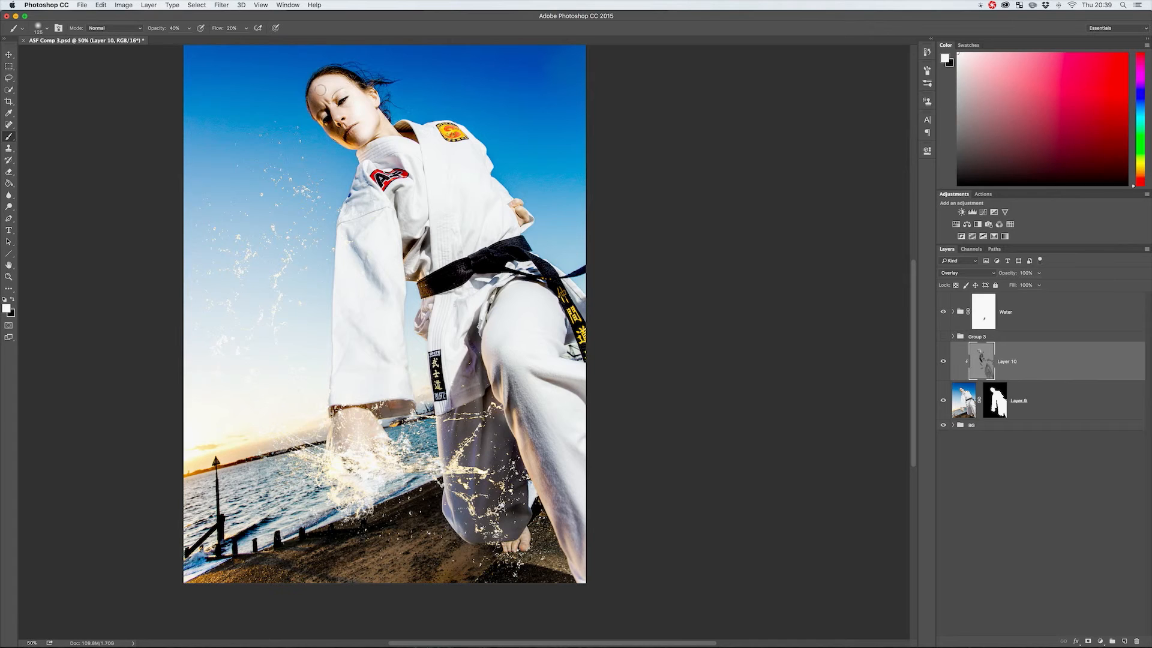
# Refine the dodging and burning on the woman's face, alternating between white and black and brushing from the jaw up to the forehead.
pyautogui.press('x')
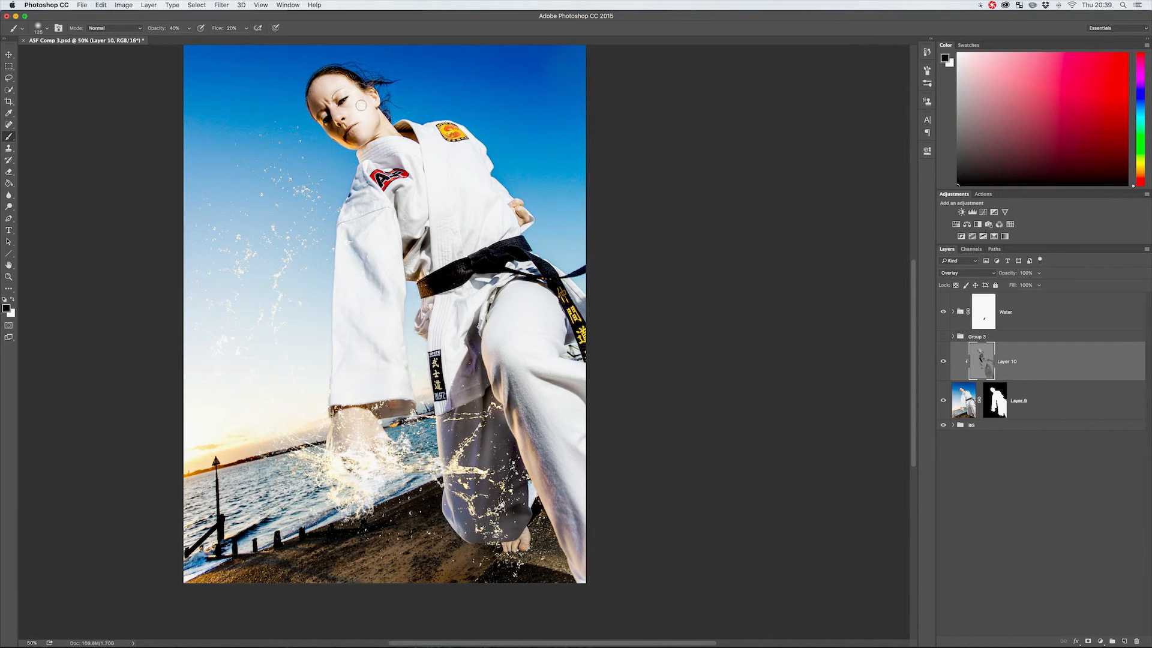
pyautogui.press('x')
pyautogui.press('x')
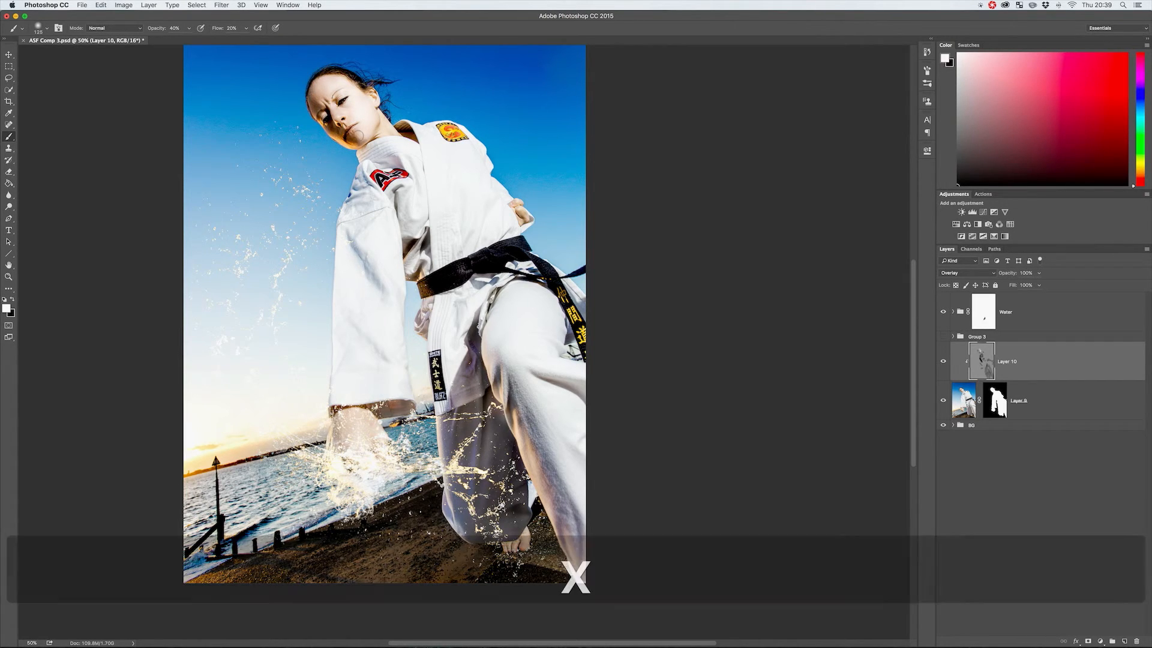
pyautogui.press('x')
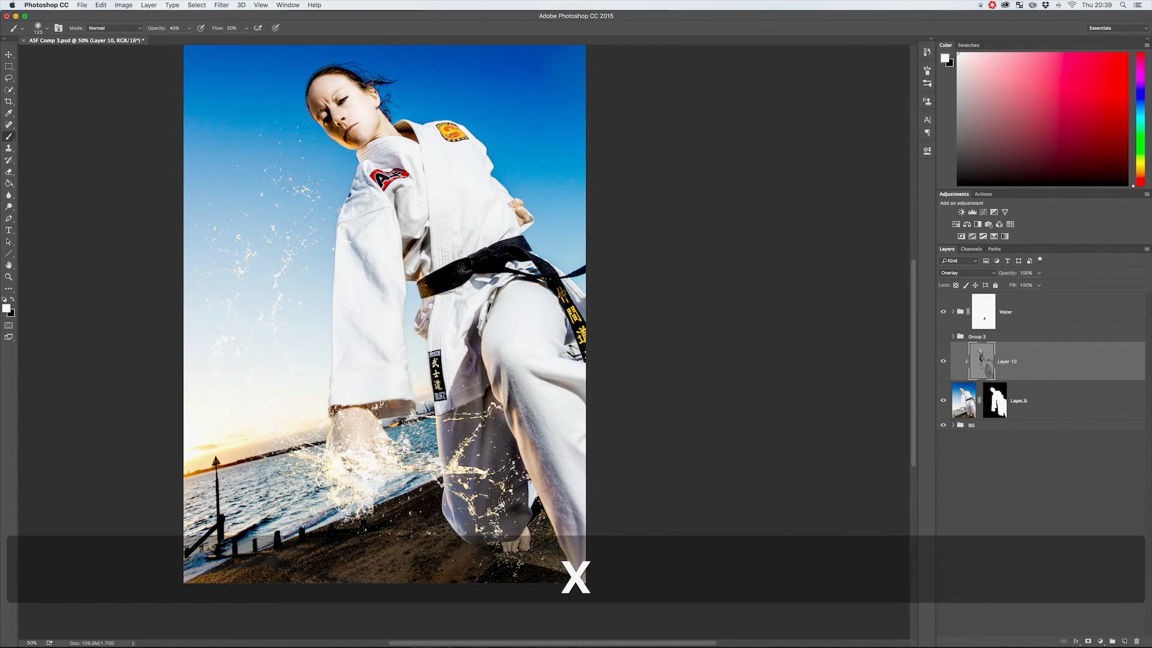
pyautogui.press('x')
pyautogui.press('x')
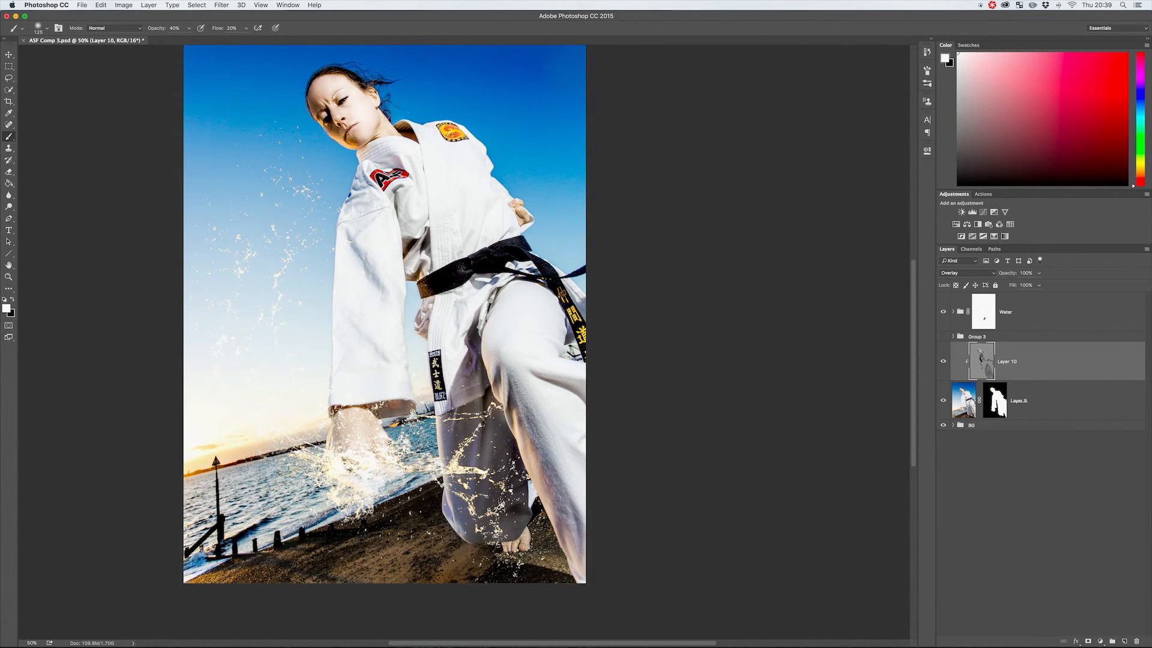
pyautogui.moveTo(336, 137); pyautogui.dragTo(322, 113)
pyautogui.press('x')
pyautogui.press('x')
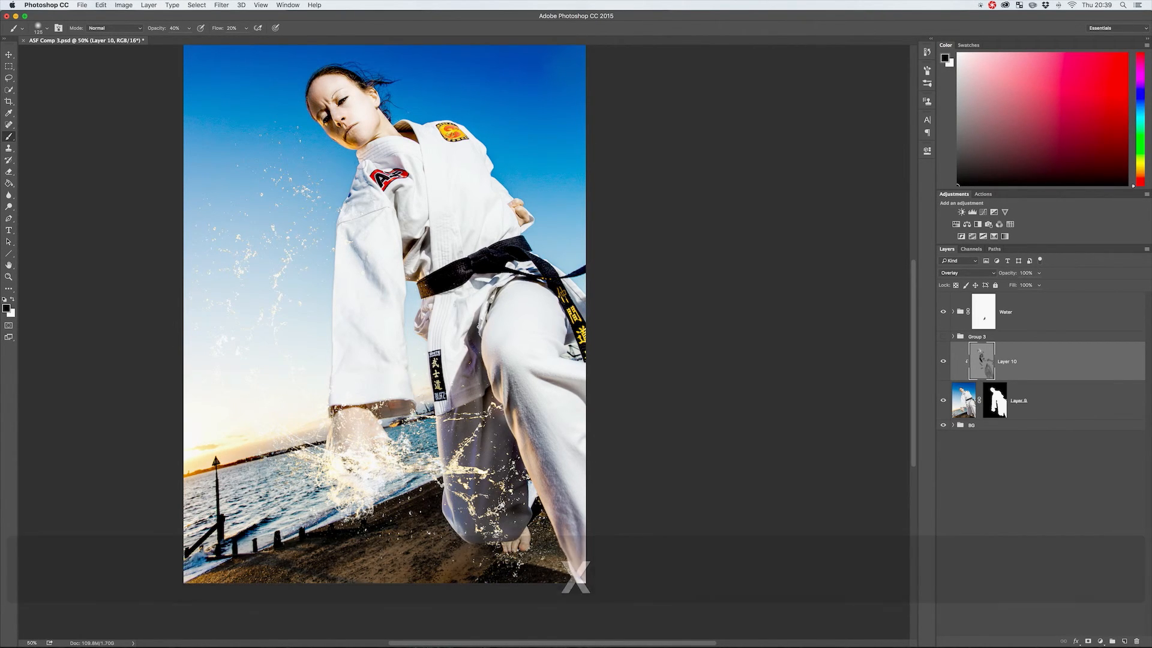
pyautogui.press('x')
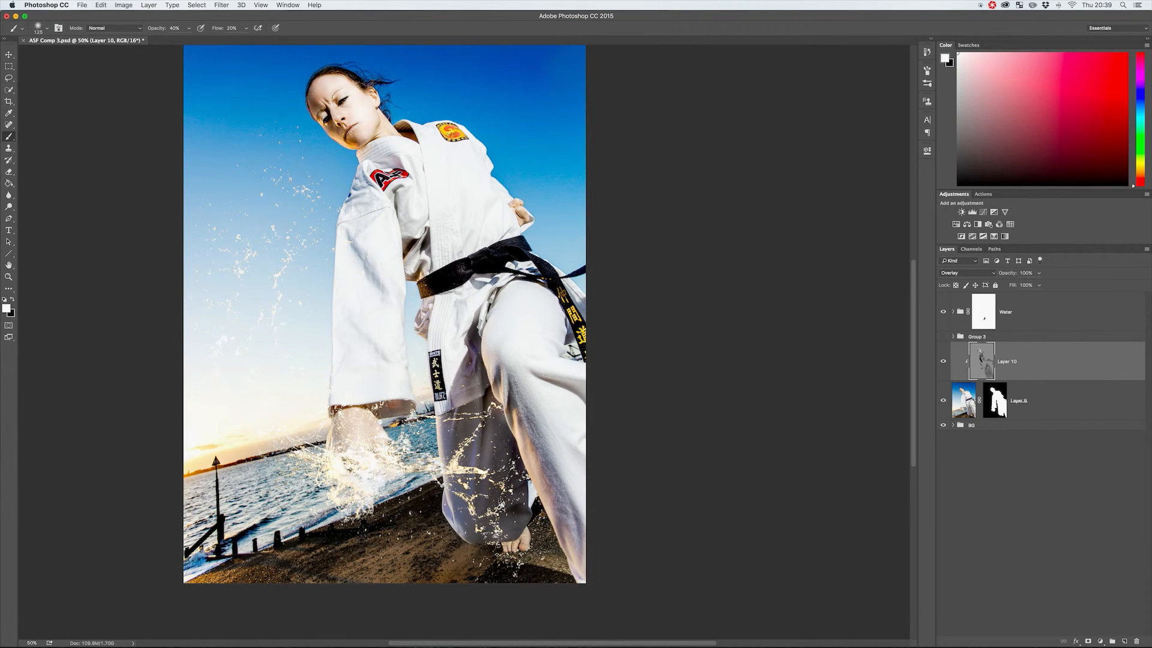
# View the whole composite and compare it with and without the gray Overlay layer, leaving the layer visible.
pyautogui.press('z')
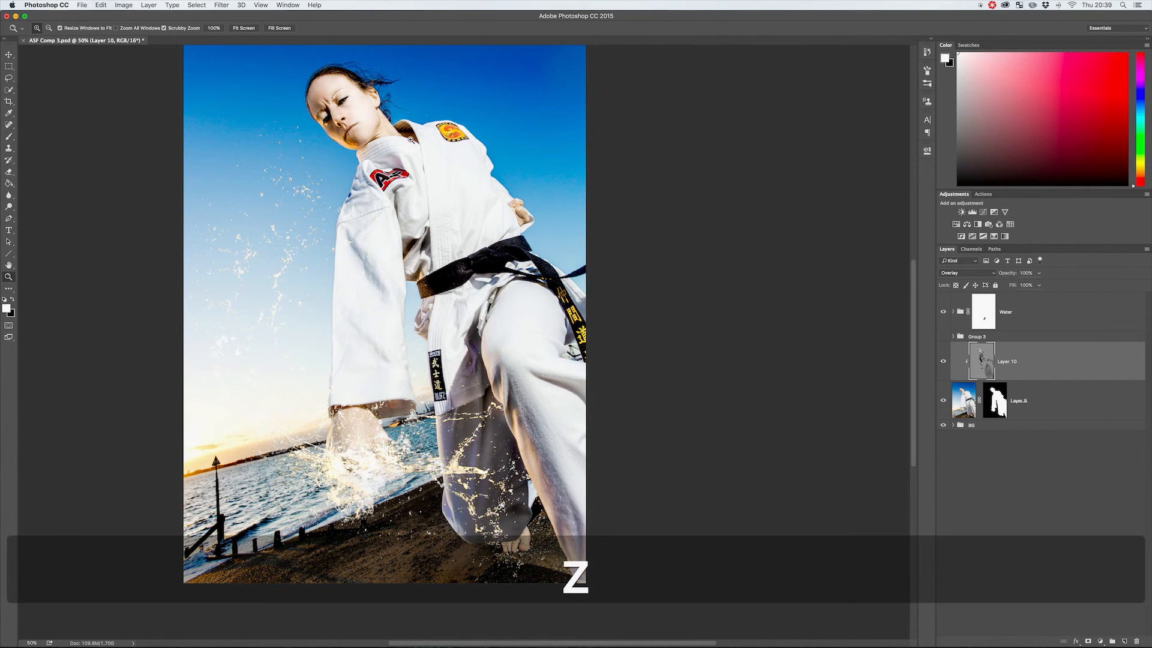
pyautogui.moveTo(413, 140); pyautogui.dragTo(384, 141)
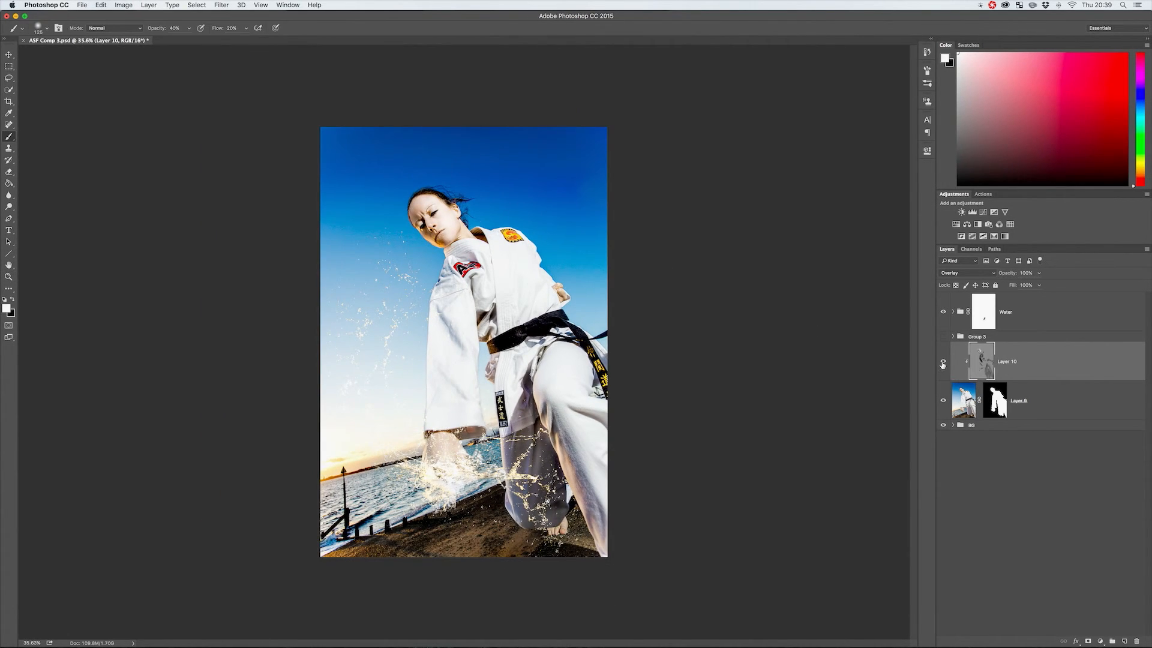
pyautogui.click(943, 363)
pyautogui.click(943, 362)
# Isolate the gray Overlay layer by hiding all others and release its clipping mask to view the painted strokes alone.
pyautogui.keyDown('alt'); pyautogui.click(943, 363); pyautogui.keyUp('alt')
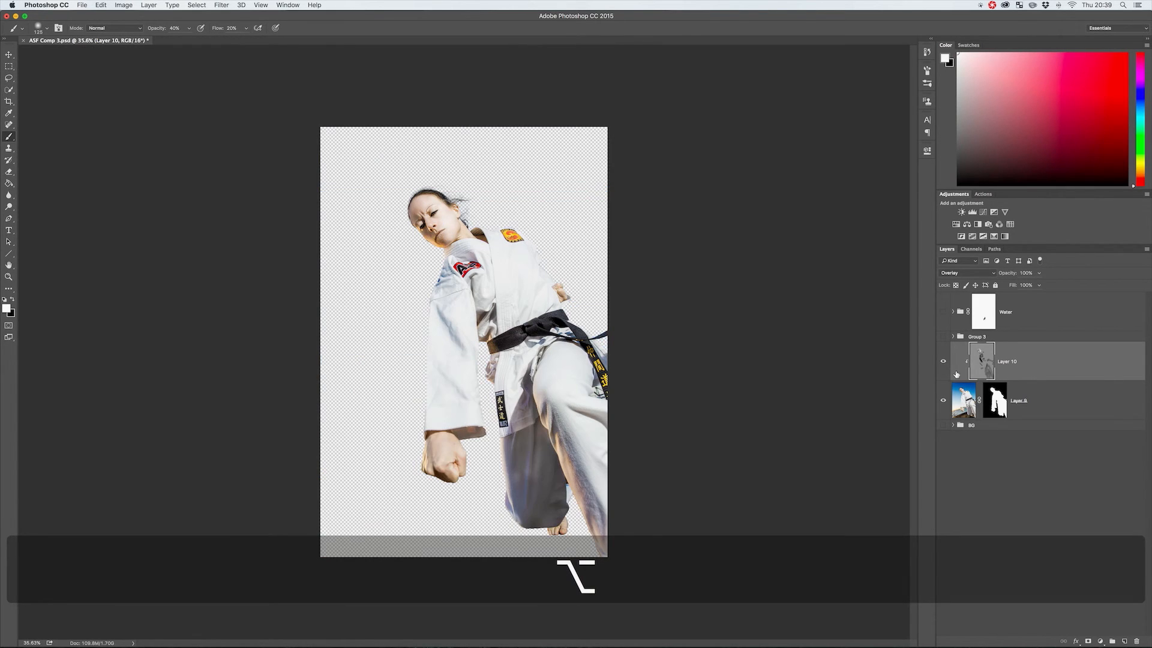
pyautogui.click(943, 401)
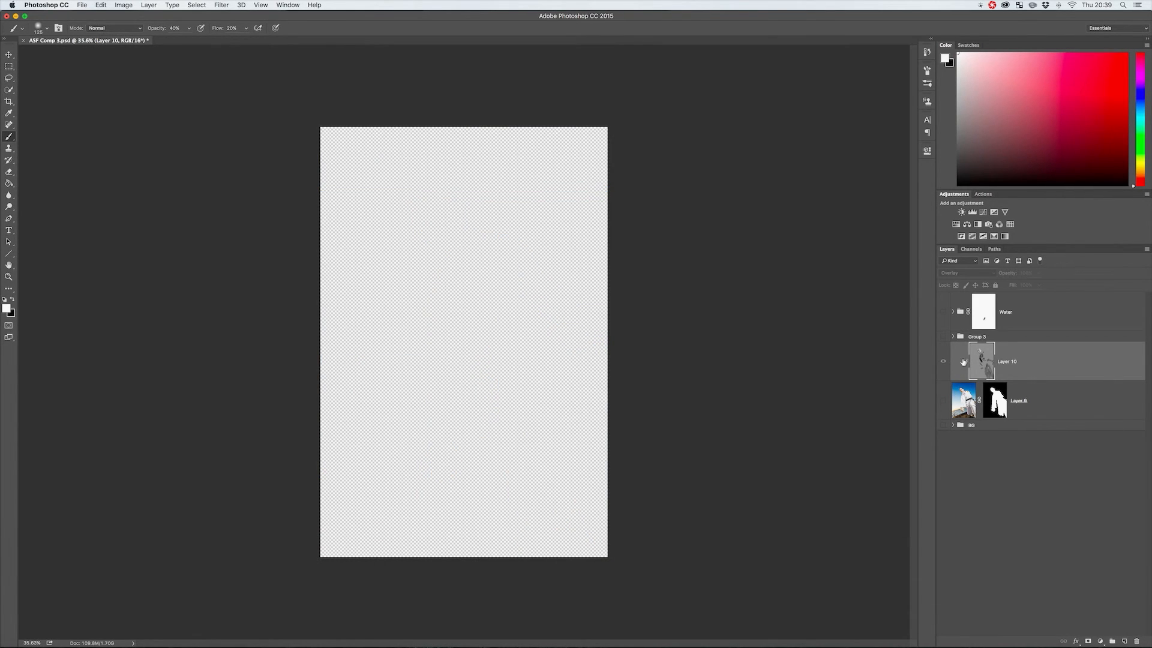
pyautogui.press('alt+super+g')
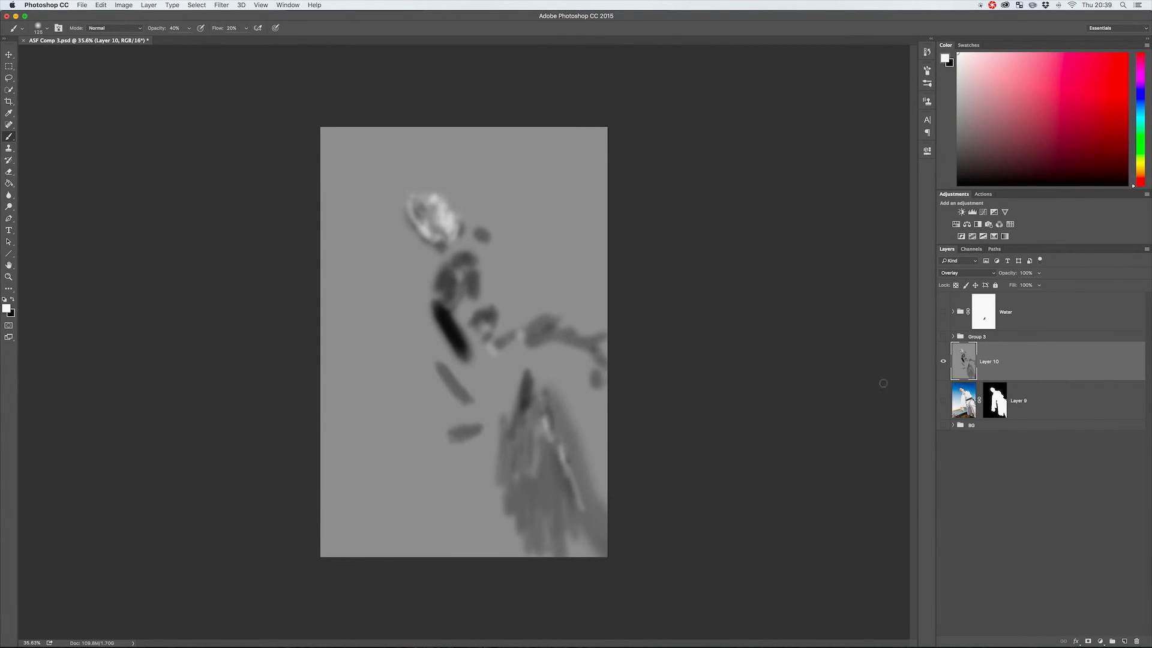
# Show the cut-out figure layer again and compare it with and without the unclipped gray layer.
pyautogui.click(944, 400)
pyautogui.click(943, 362)
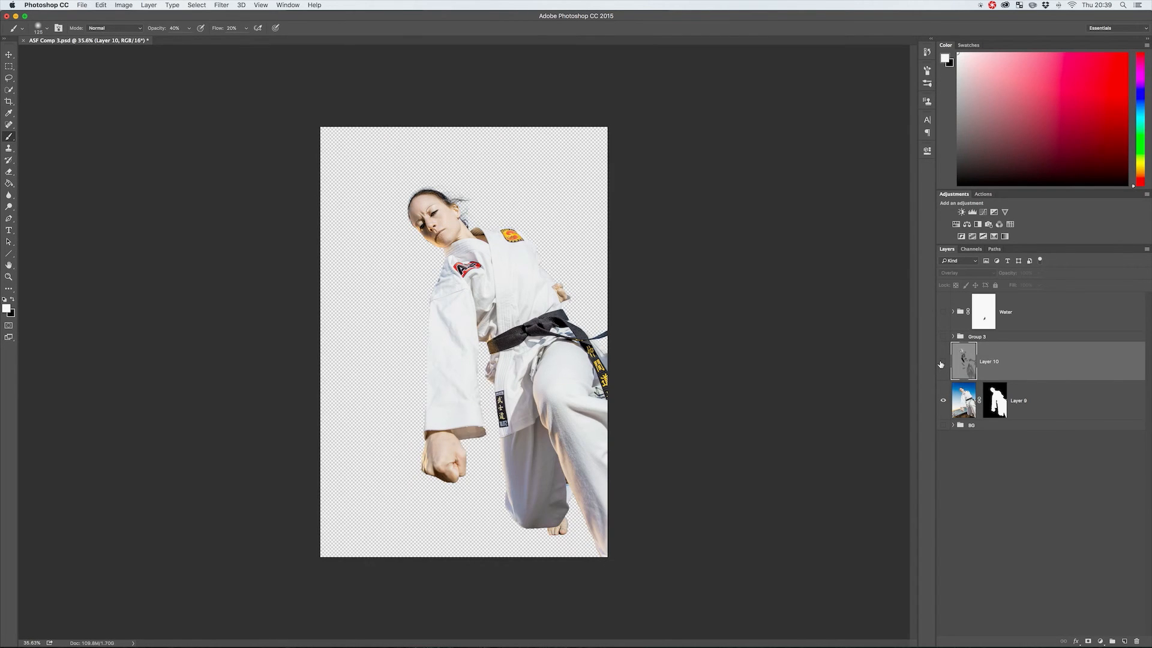
pyautogui.click(944, 362)
pyautogui.click(943, 363)
pyautogui.click(943, 361)
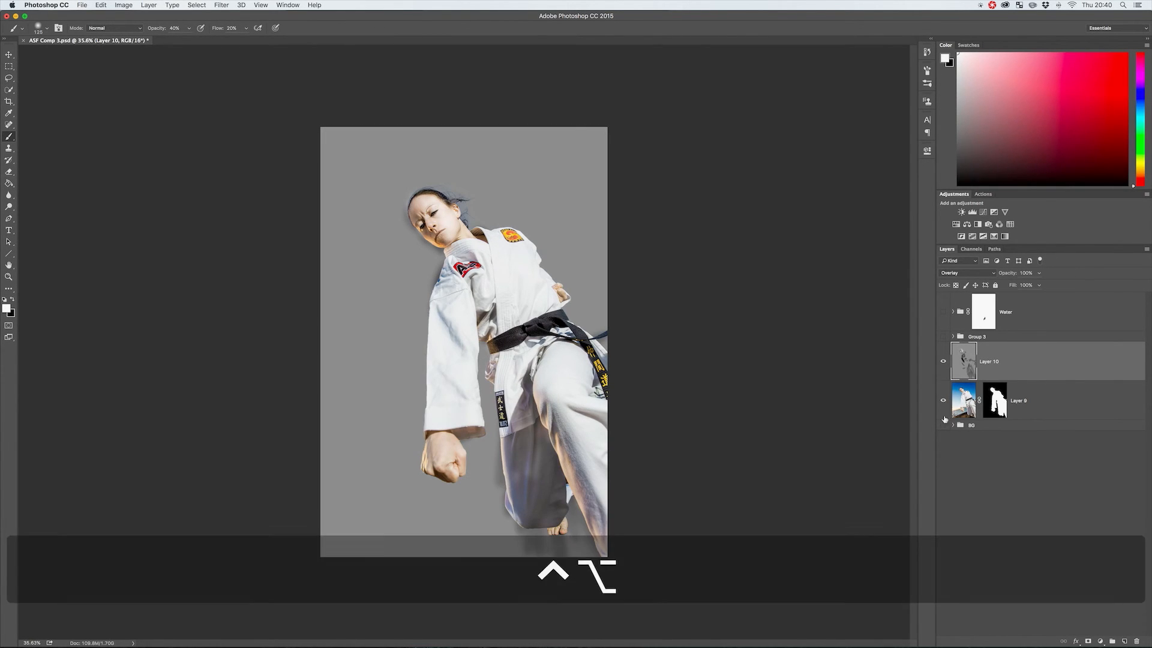
# Make the BG and Water groups visible, keep Group 3 hidden, and clip the gray Overlay layer to the figure layer again.
pyautogui.click(944, 425)
pyautogui.click(944, 336)
pyautogui.click(944, 337)
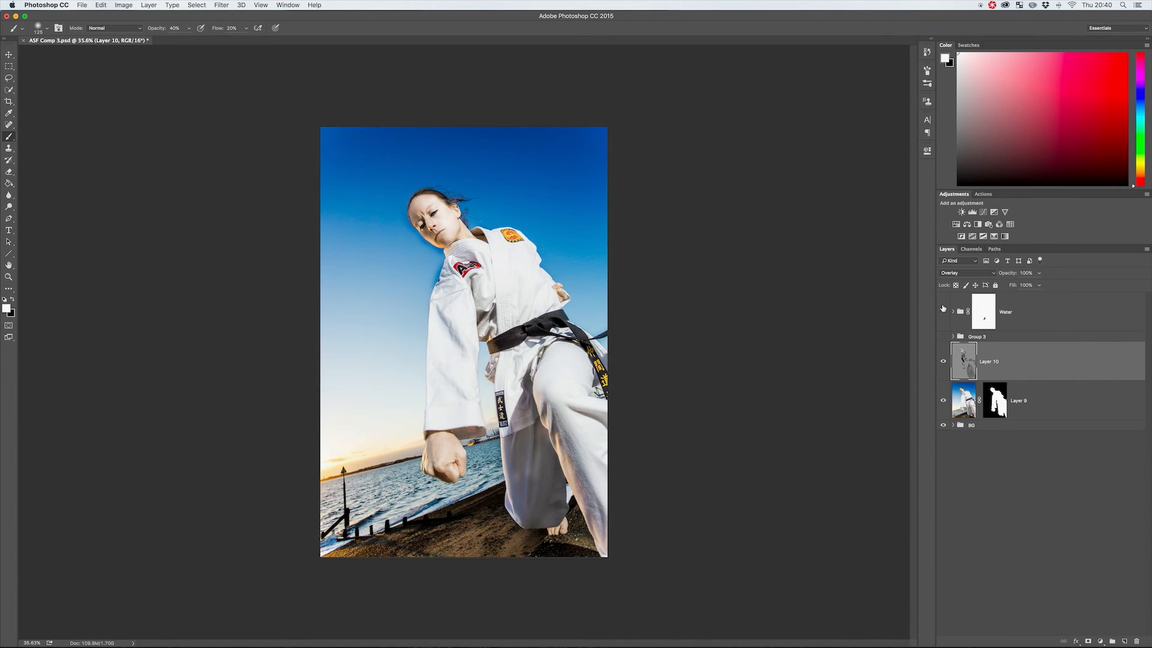
pyautogui.click(943, 311)
pyautogui.press('alt+super+g')
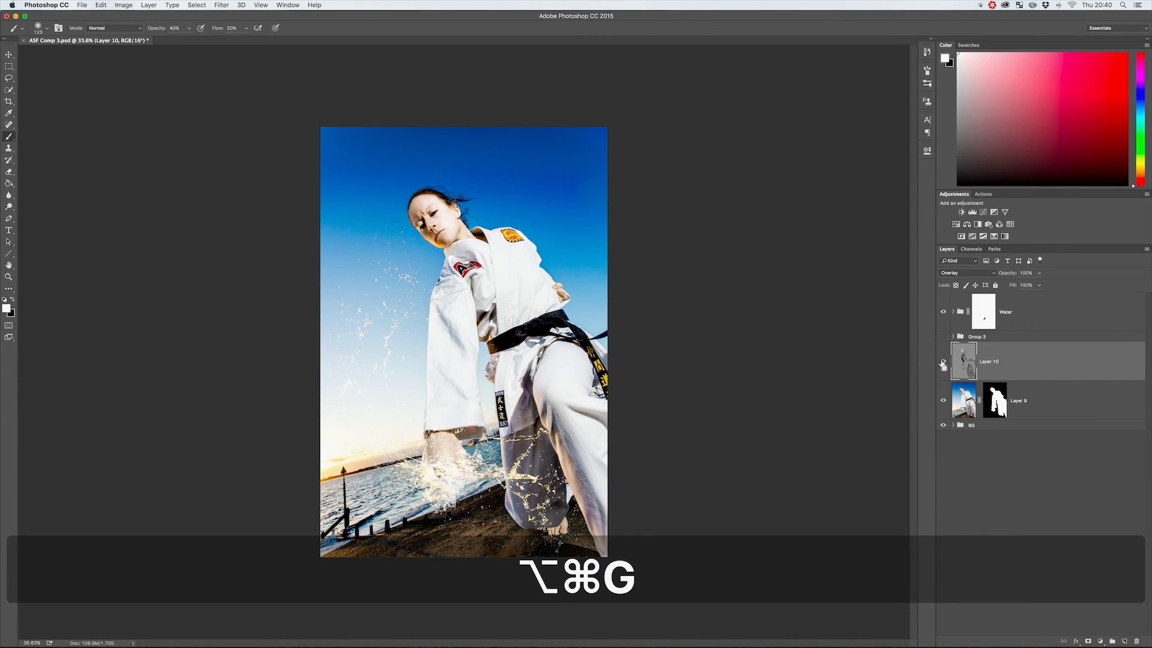
# Compare the finished composite with and without the clipped gray layer, leave it visible, and switch to the Move tool.
pyautogui.click(943, 362)
pyautogui.click(944, 361)
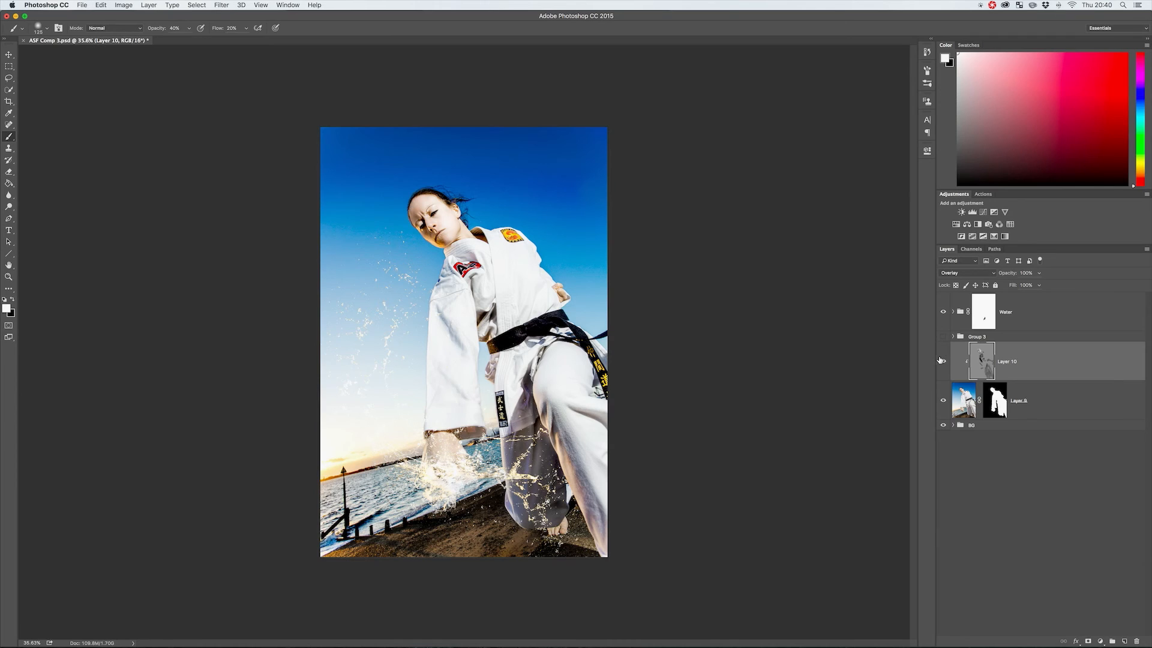
pyautogui.press('v')
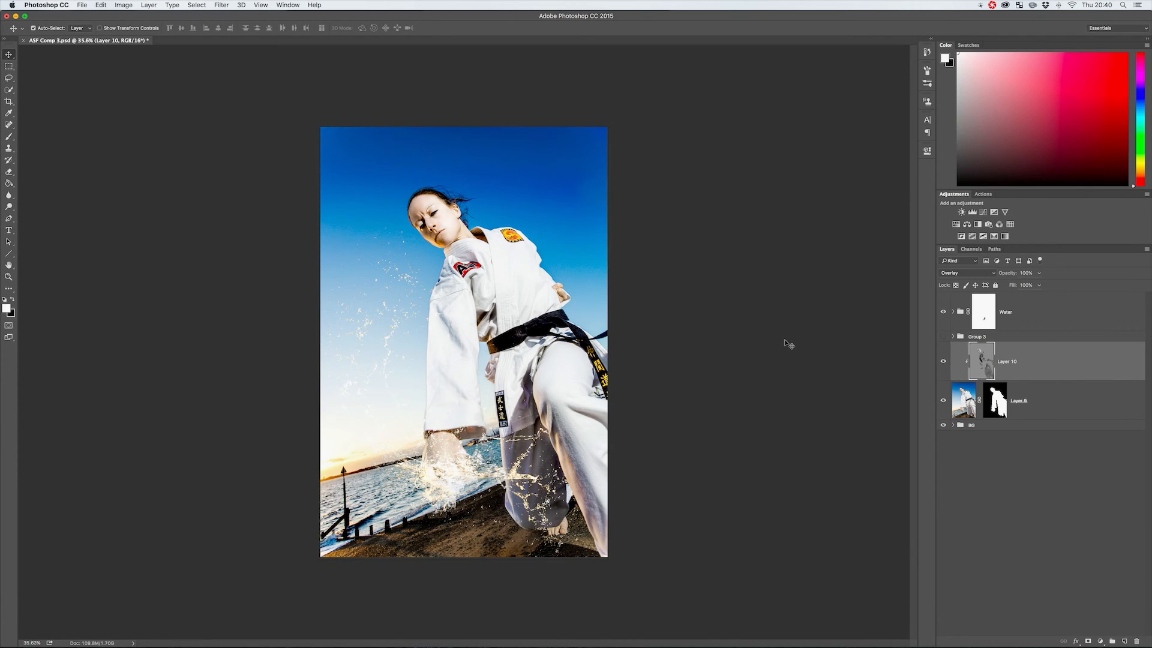